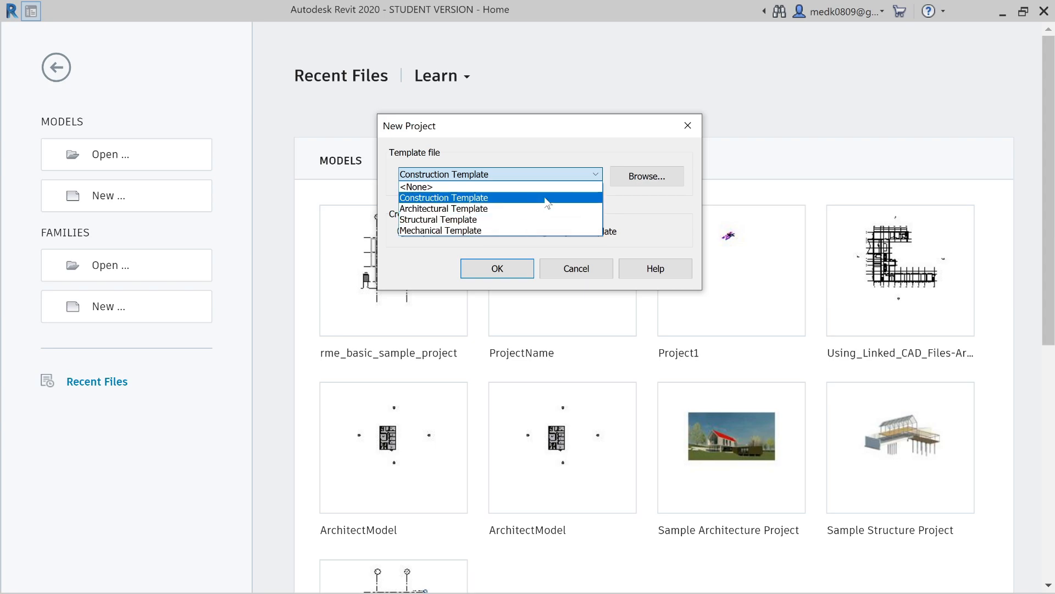
# Create a new project from the Systems-Default.rte template in the US Imperial templates folder.
pyautogui.click(624, 177)
pyautogui.click(624, 177)
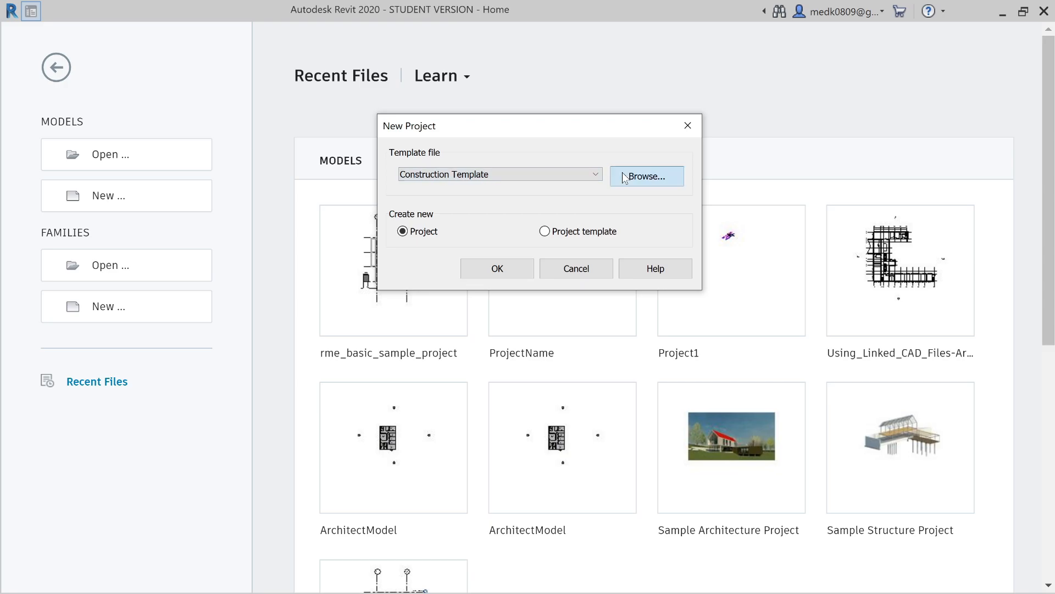
pyautogui.click(748, 41)
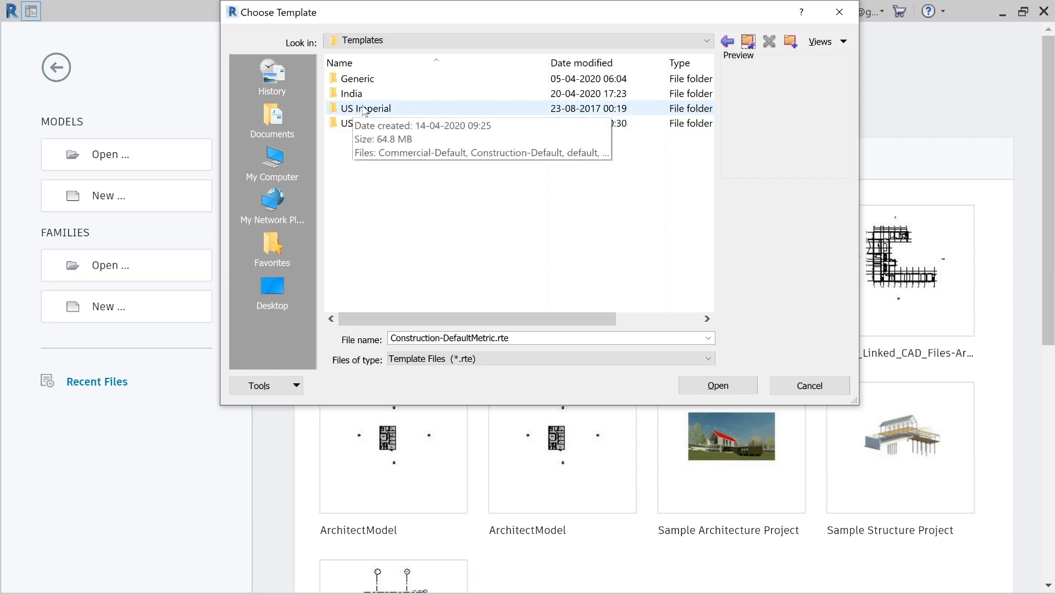
pyautogui.doubleClick(380, 108)
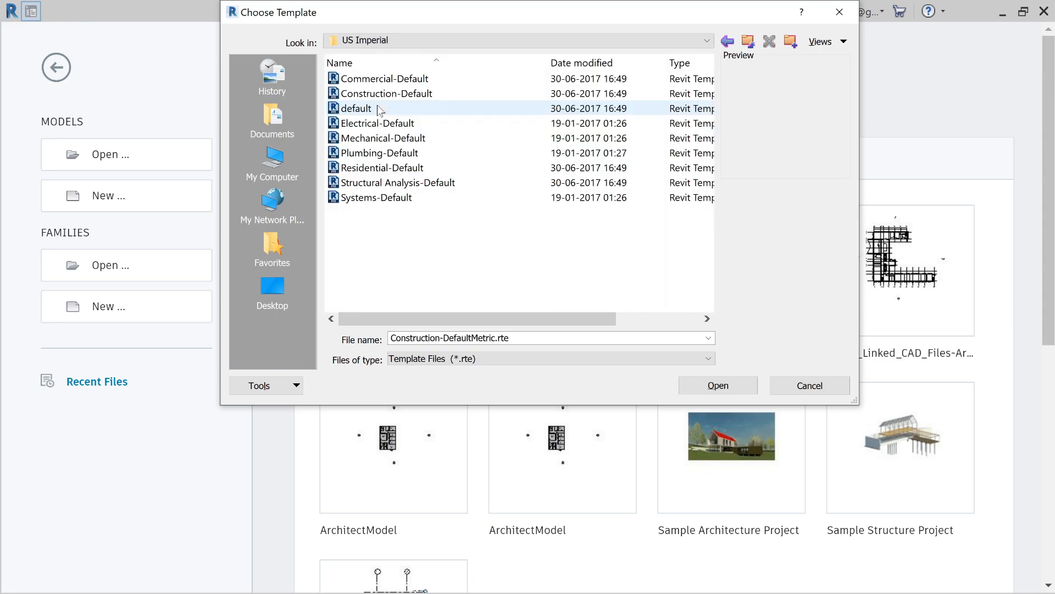
pyautogui.click(390, 201)
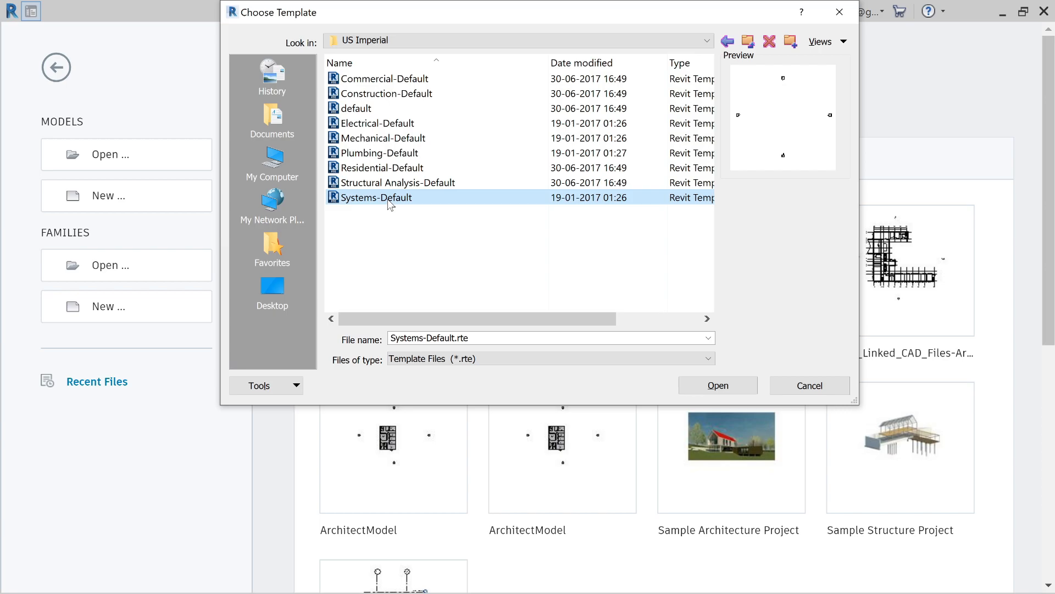
pyautogui.click(706, 386)
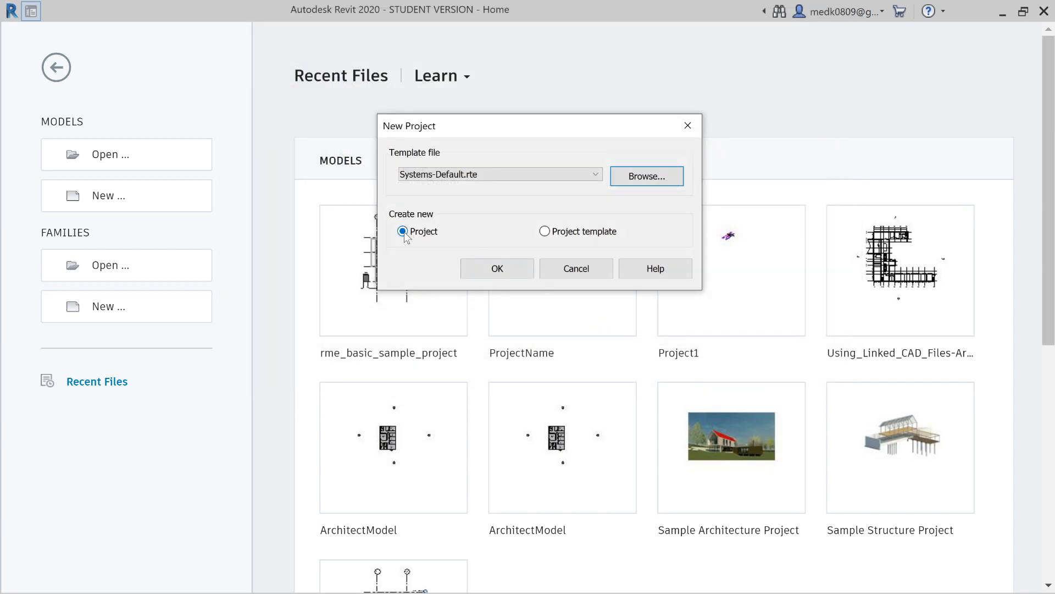
pyautogui.click(498, 268)
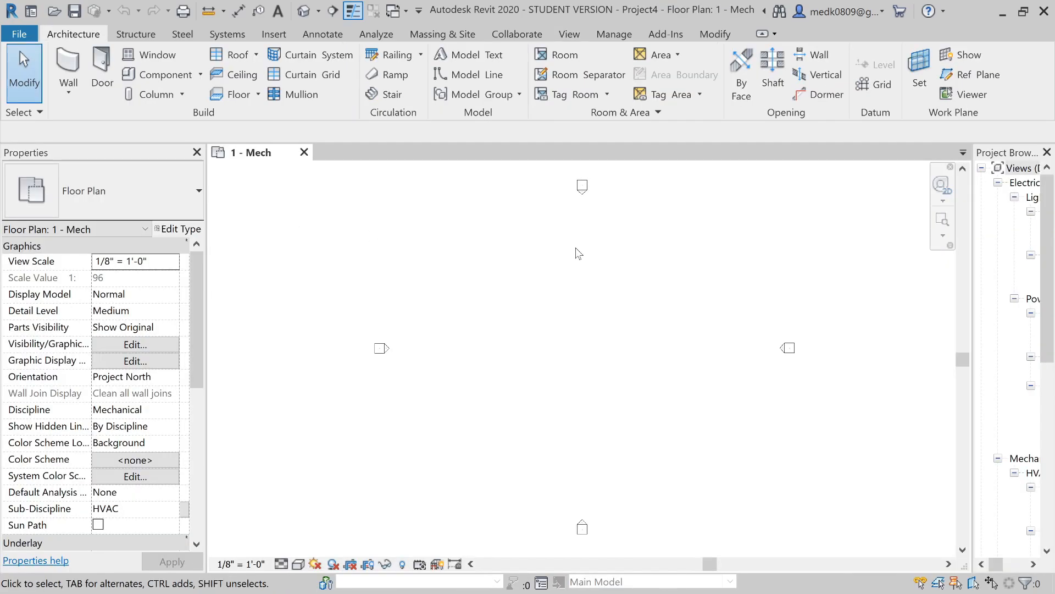
# Widen the project browser and set the Common discipline's length format to millimeters in the project units.
pyautogui.moveTo(974, 322); pyautogui.dragTo(835, 325)
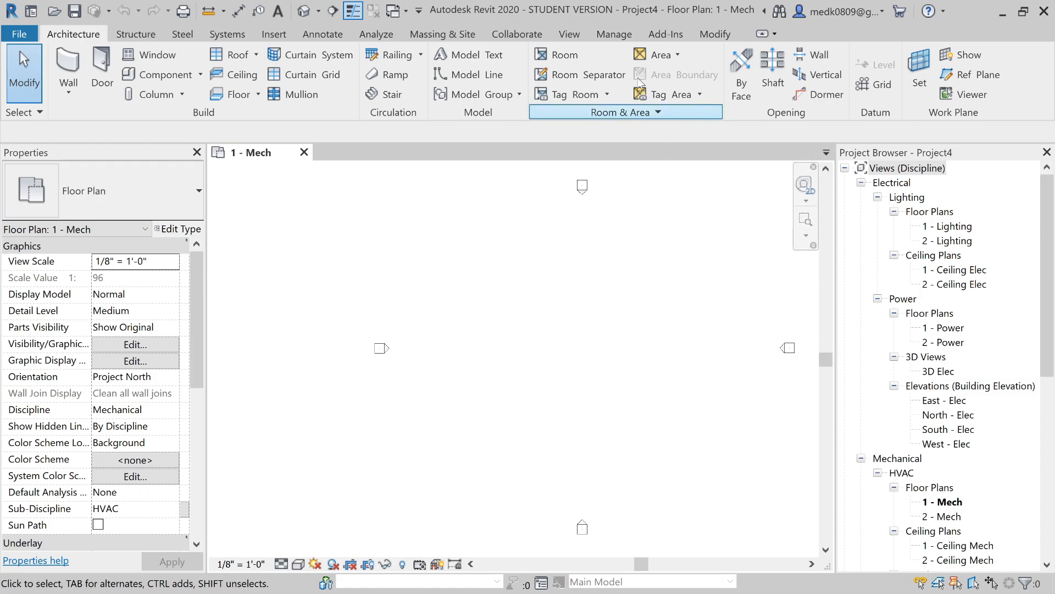
pyautogui.click(615, 38)
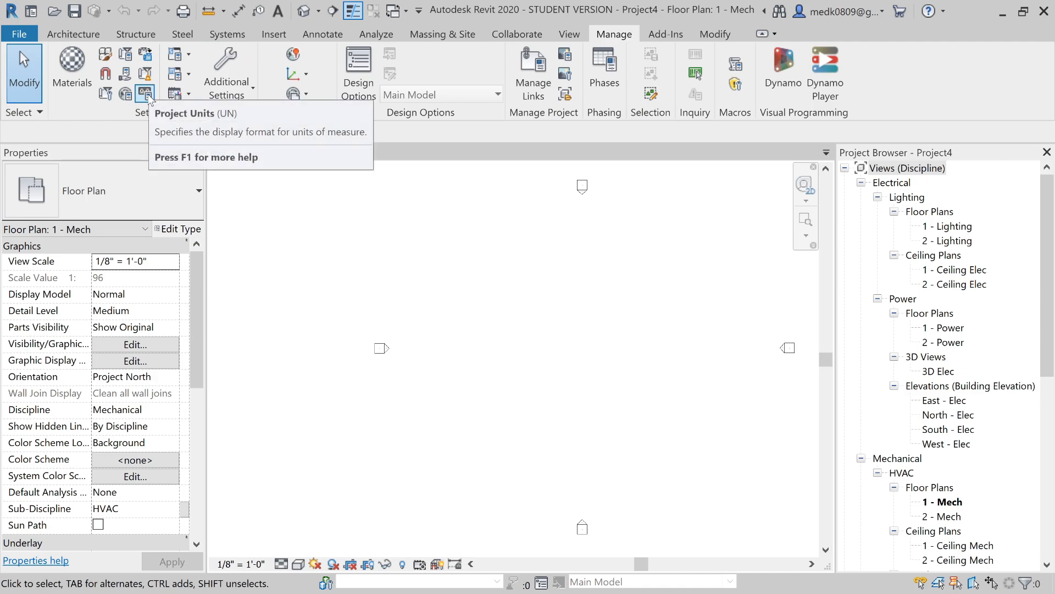
pyautogui.click(146, 95)
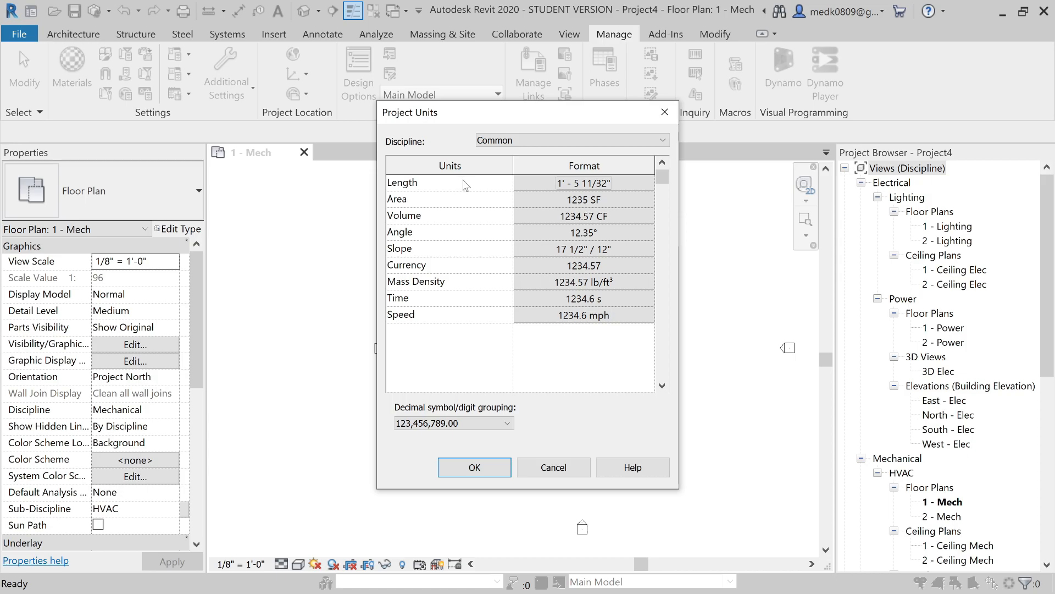
pyautogui.click(580, 185)
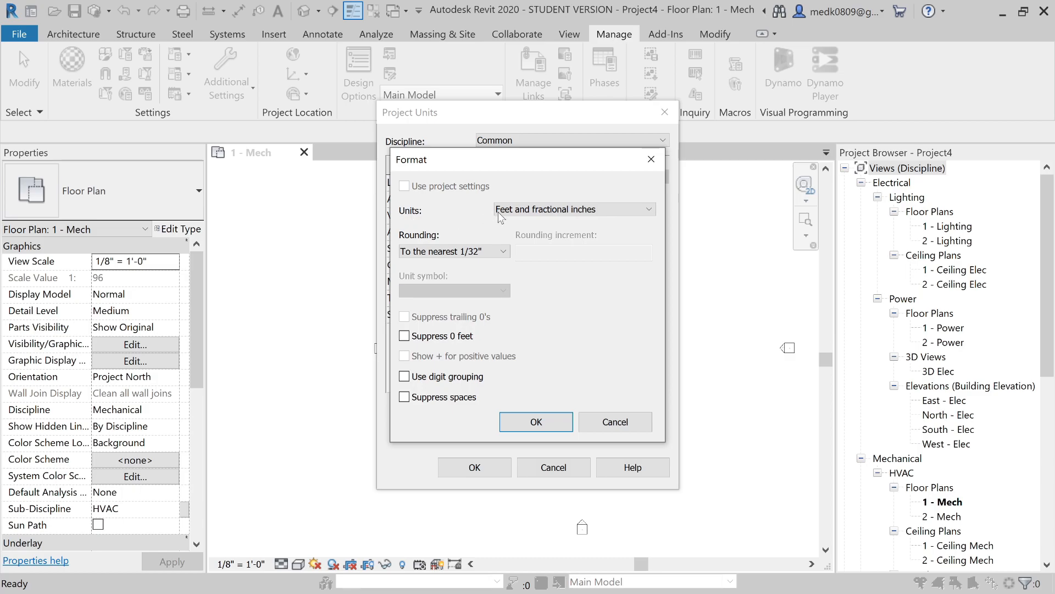
pyautogui.click(529, 215)
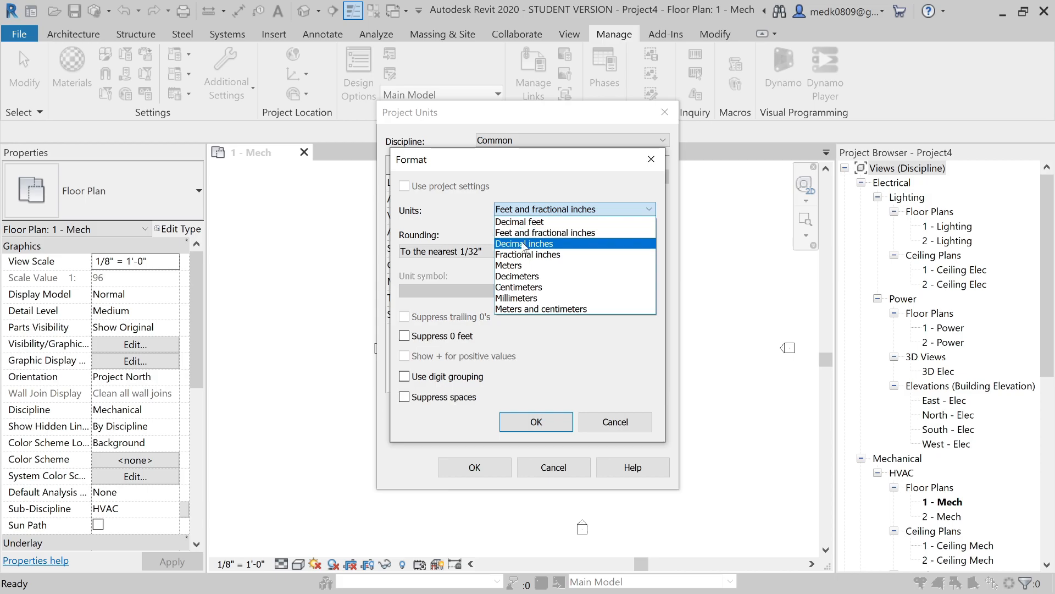
pyautogui.click(526, 298)
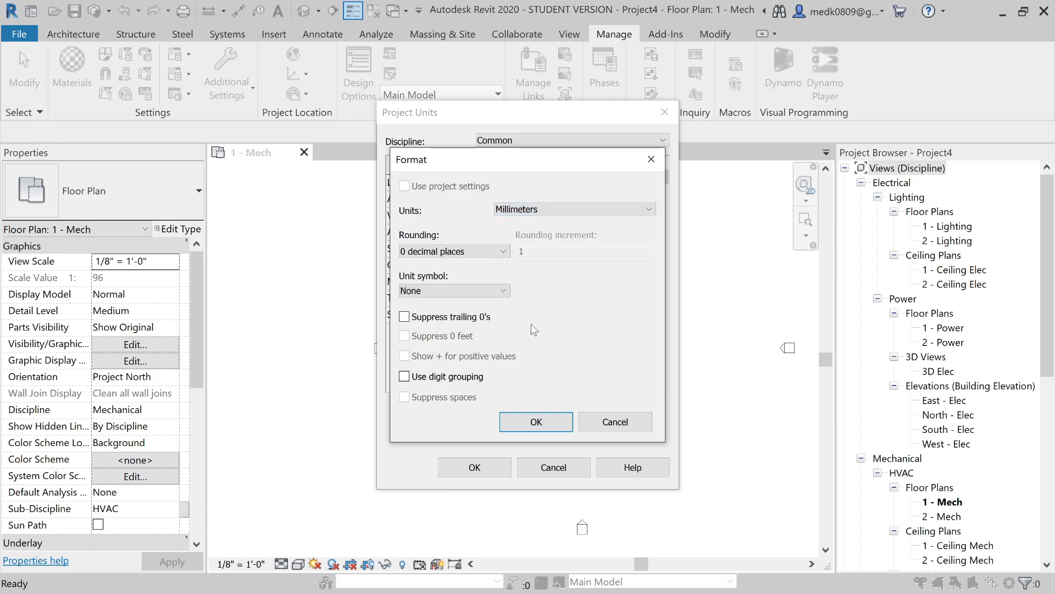
pyautogui.click(549, 425)
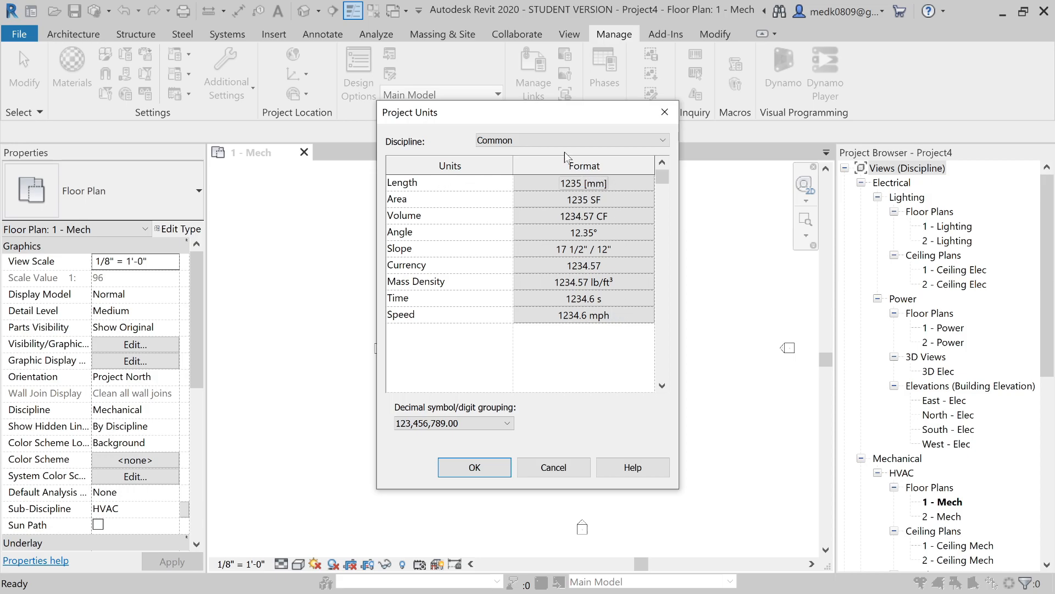
# Check the available unit options for HVAC density and apply the project units.
pyautogui.click(554, 140)
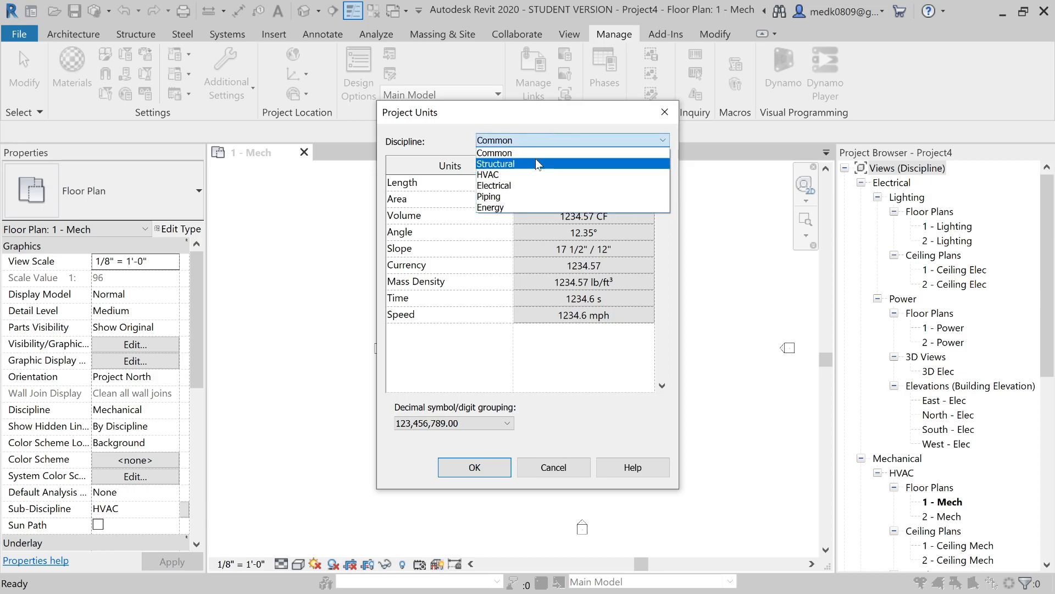
pyautogui.click(533, 175)
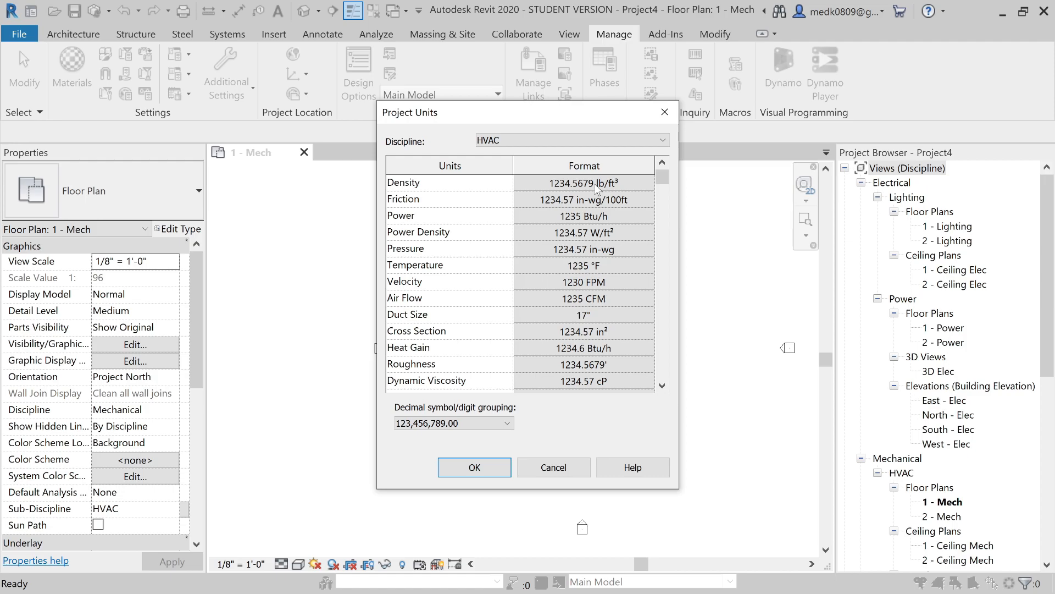
pyautogui.click(598, 186)
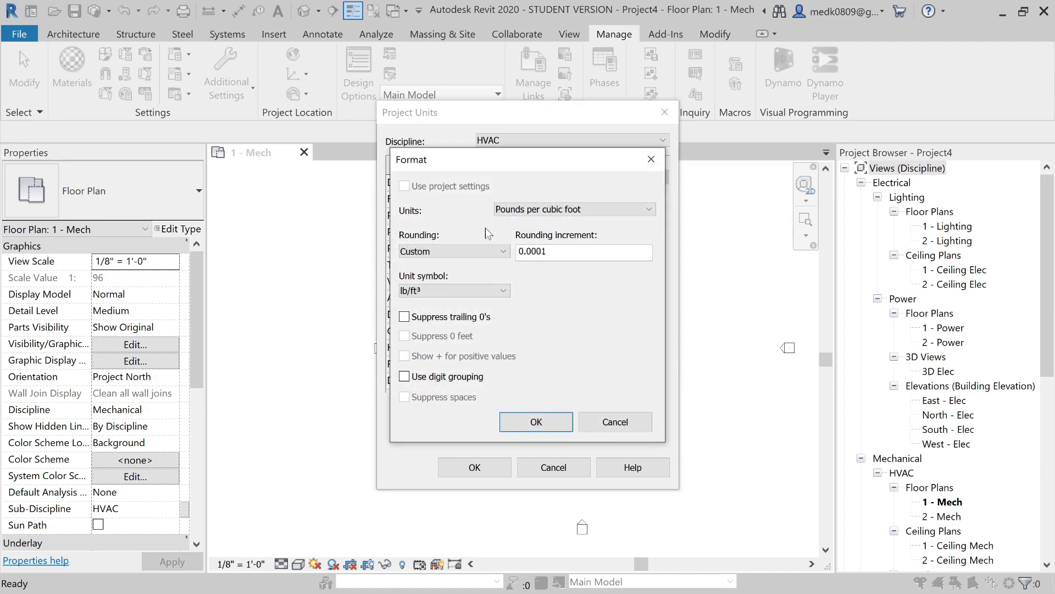
pyautogui.click(526, 211)
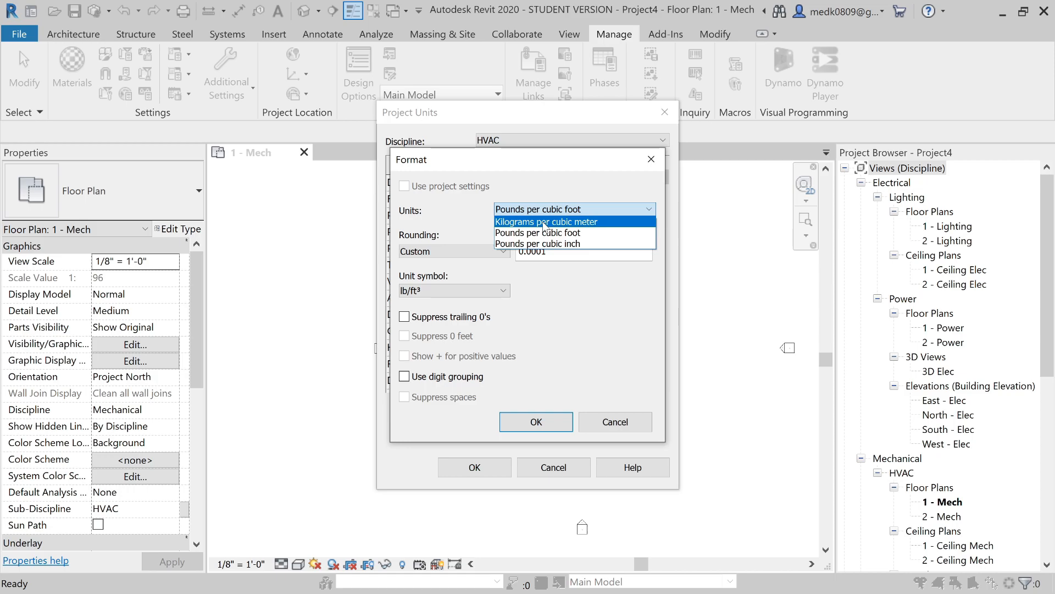
pyautogui.click(550, 428)
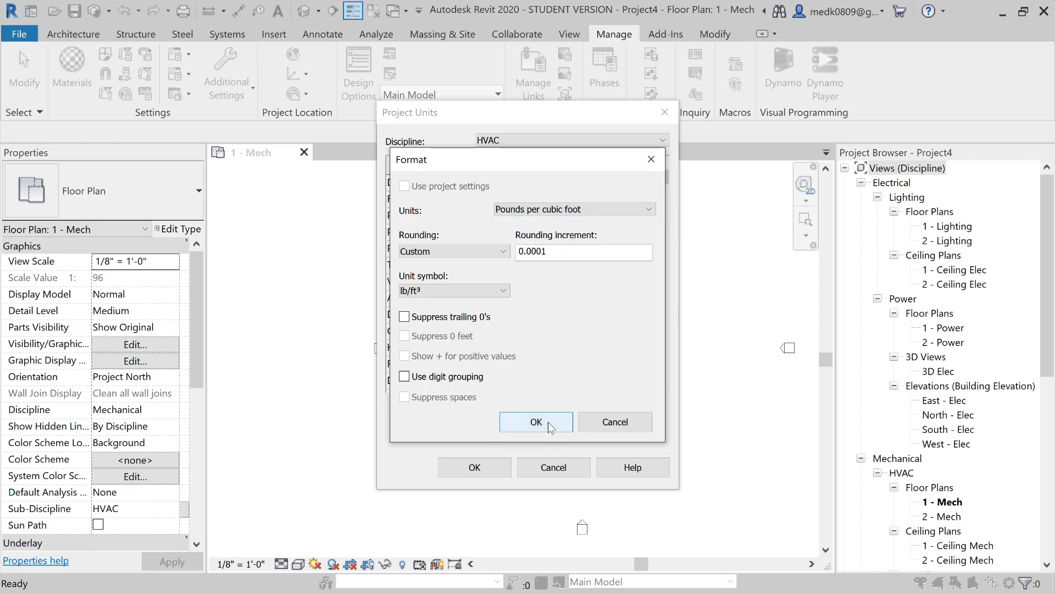
pyautogui.click(551, 427)
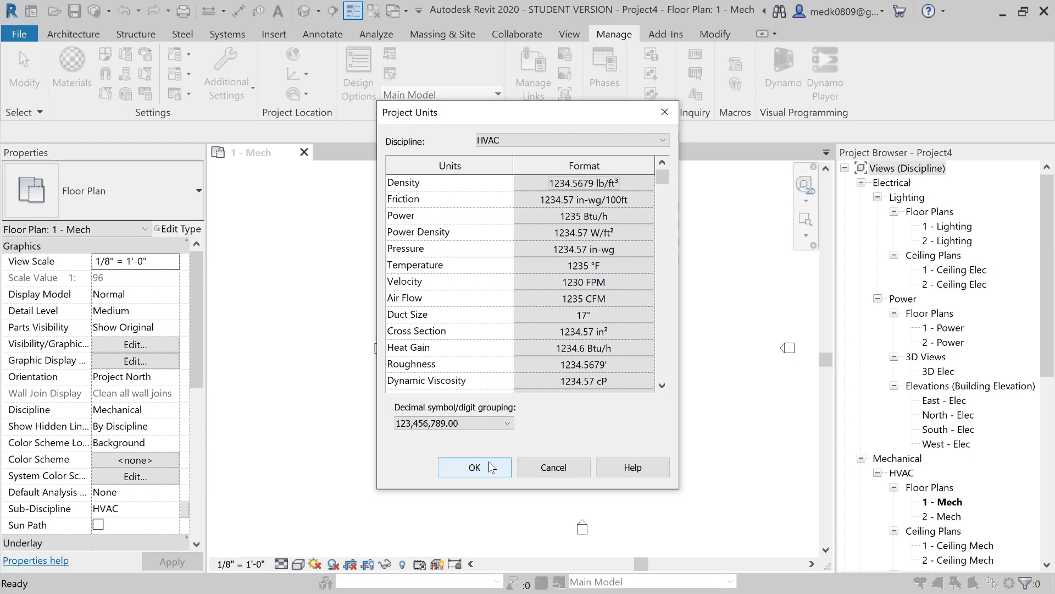
pyautogui.click(474, 467)
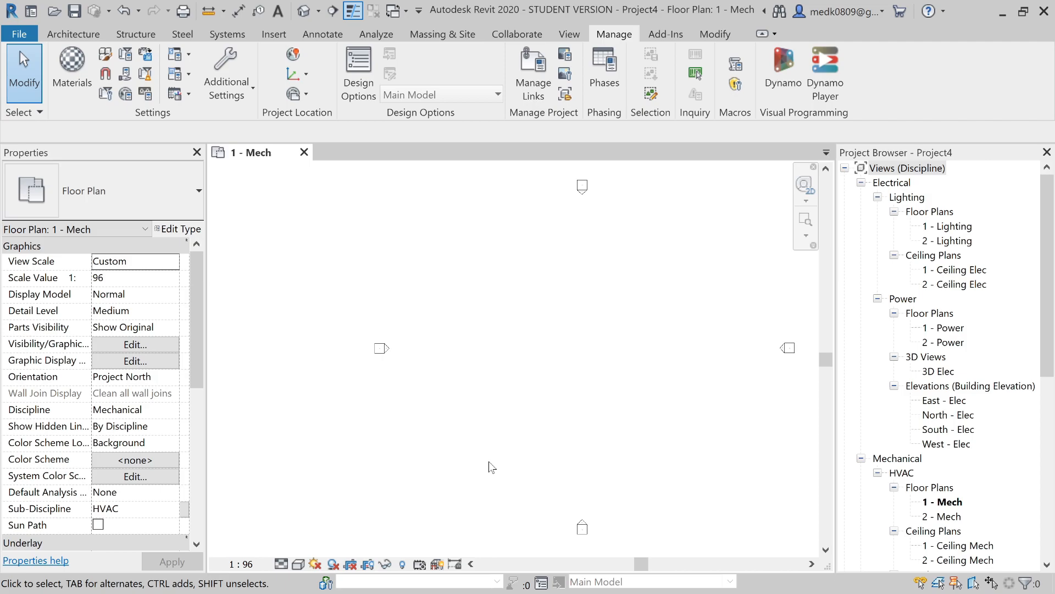
# Review the project information parameters, from the identity data to the issue date, client, address, name and number.
pyautogui.click(105, 94)
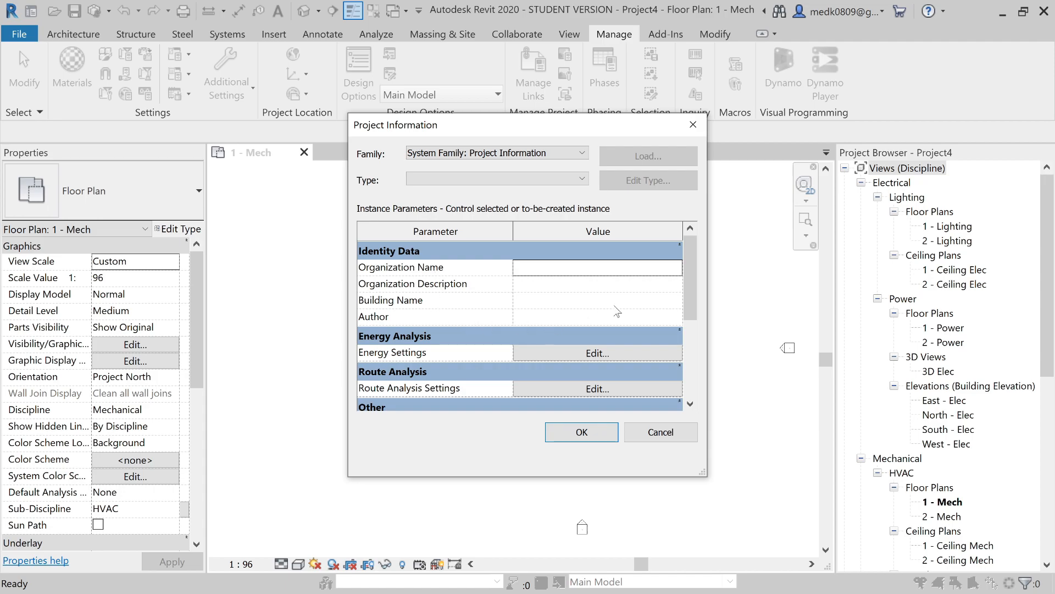
pyautogui.moveTo(695, 278); pyautogui.dragTo(693, 350)
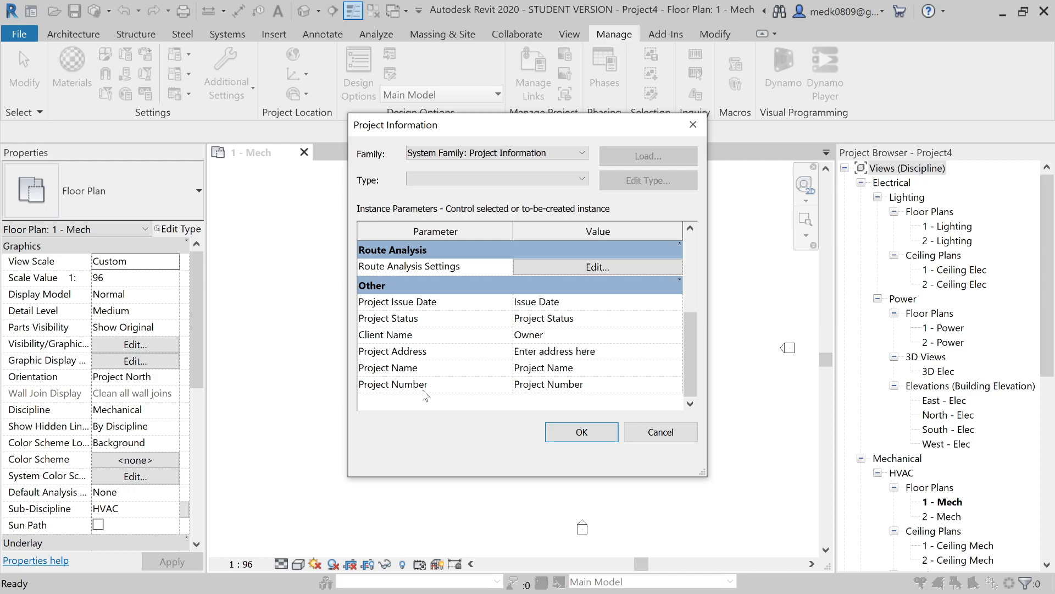
pyautogui.click(579, 439)
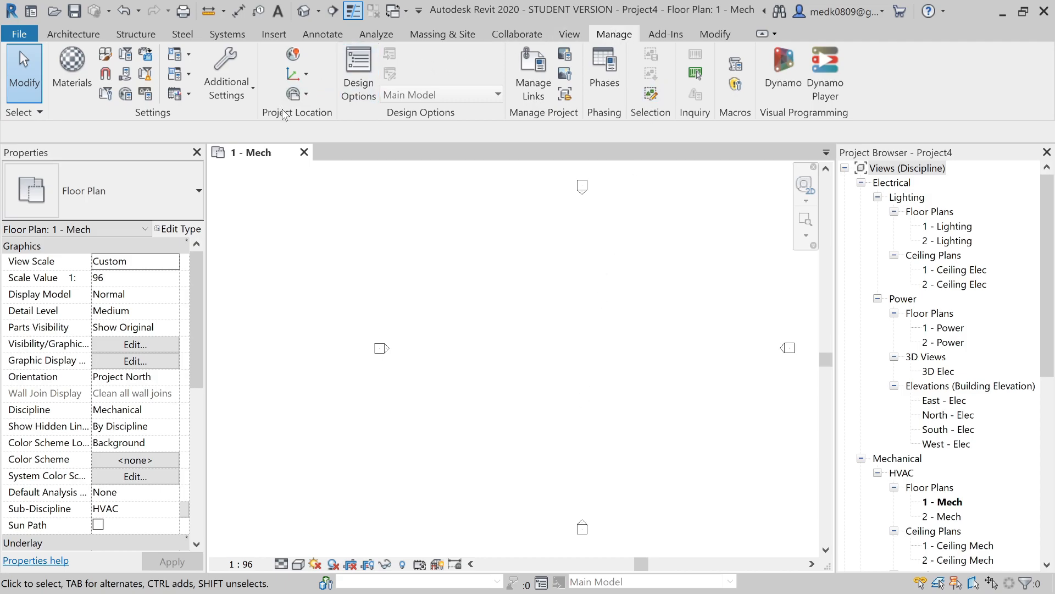
# Set the project location to Perm, Russia by searching the Internet Mapping Service and accepting the first match.
pyautogui.click(293, 55)
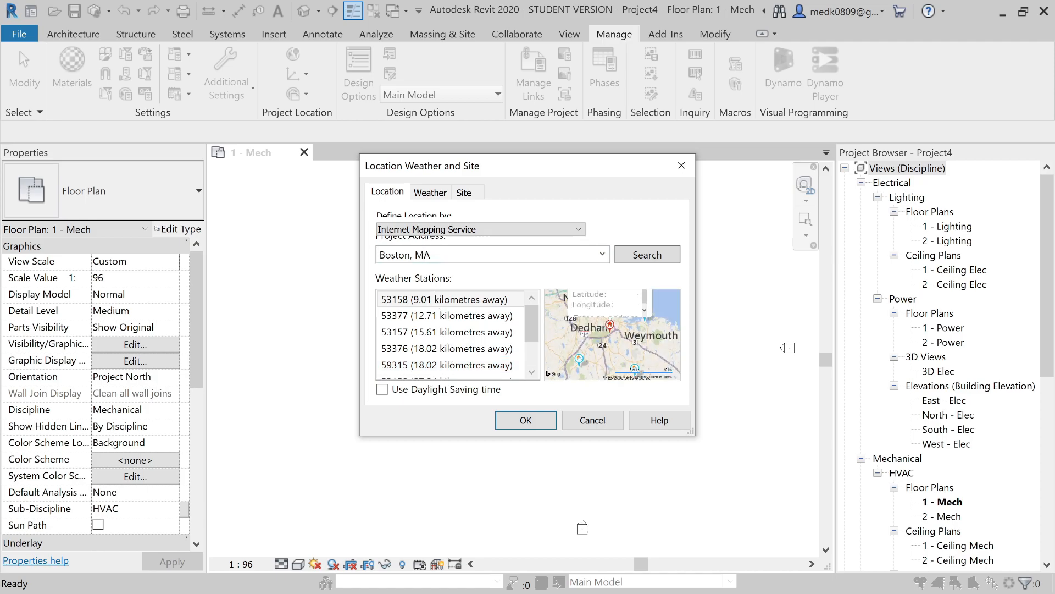
pyautogui.hotkey('ctrl', 'a')
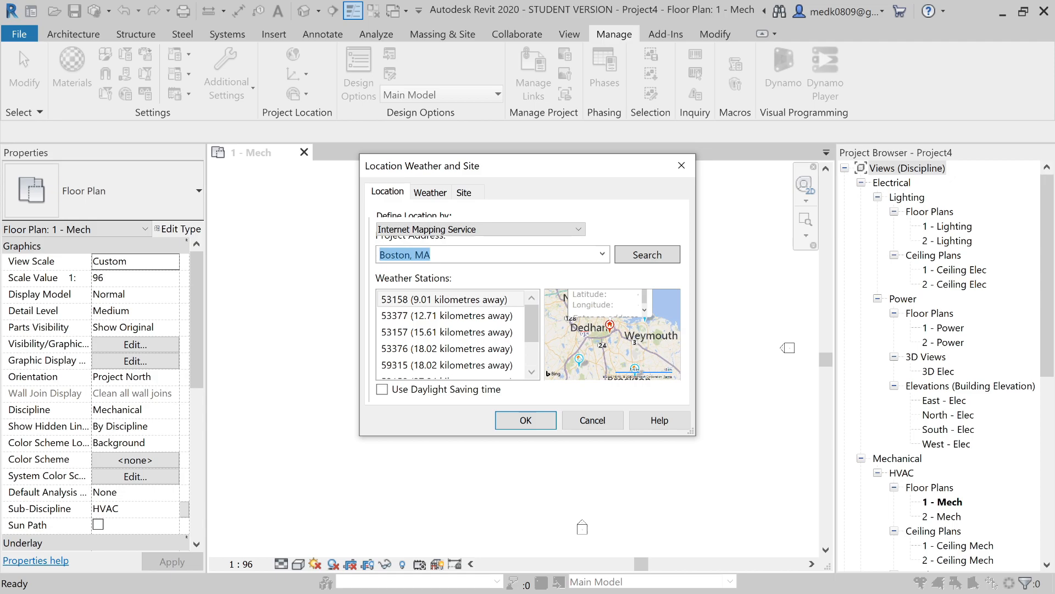
pyautogui.write('Perm, ')
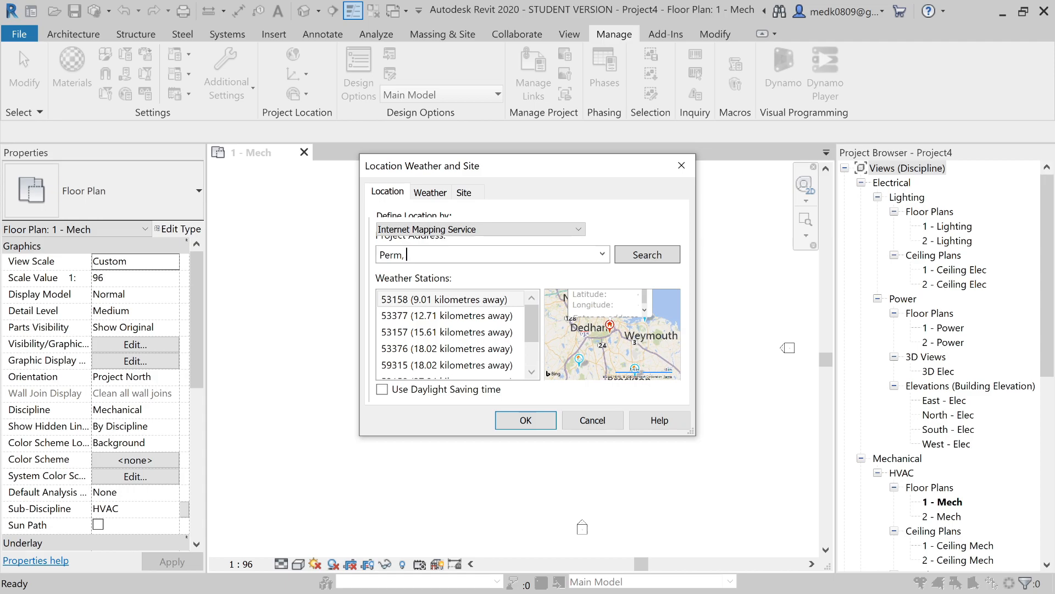
pyautogui.write('Russia')
pyautogui.click(644, 256)
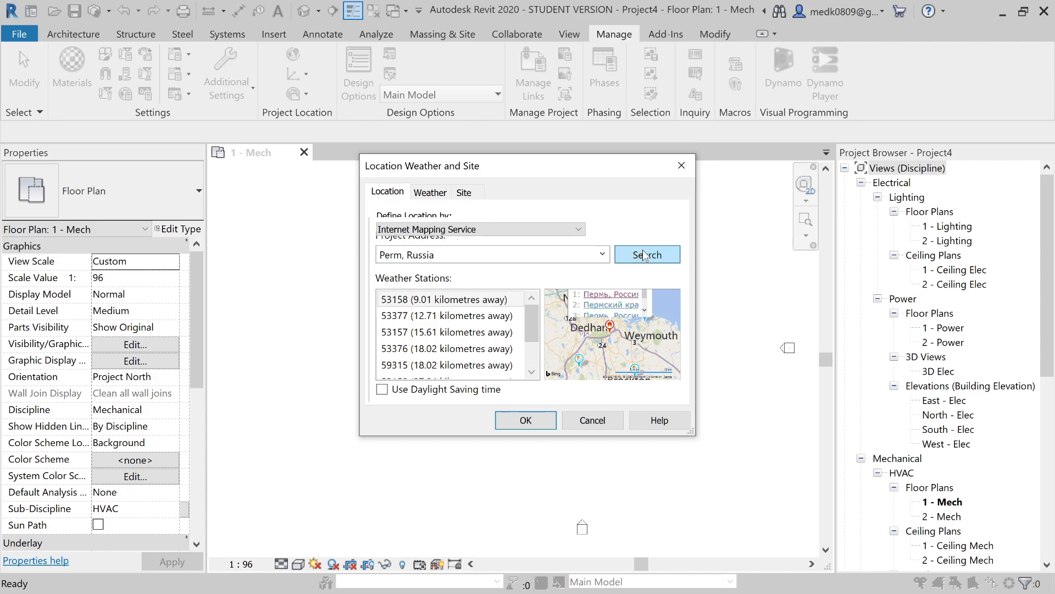
pyautogui.click(632, 299)
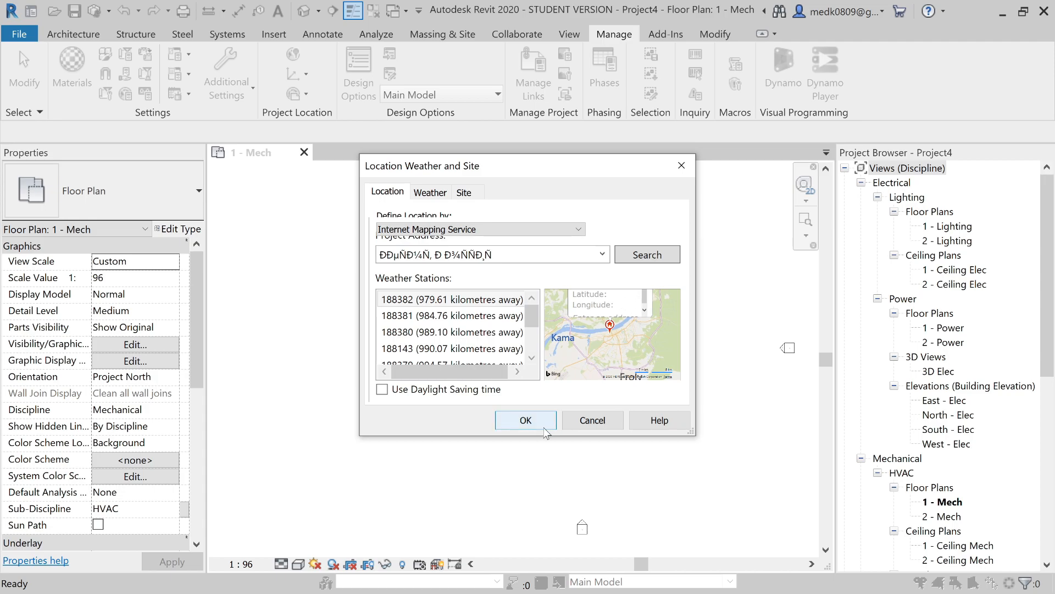
pyautogui.click(527, 420)
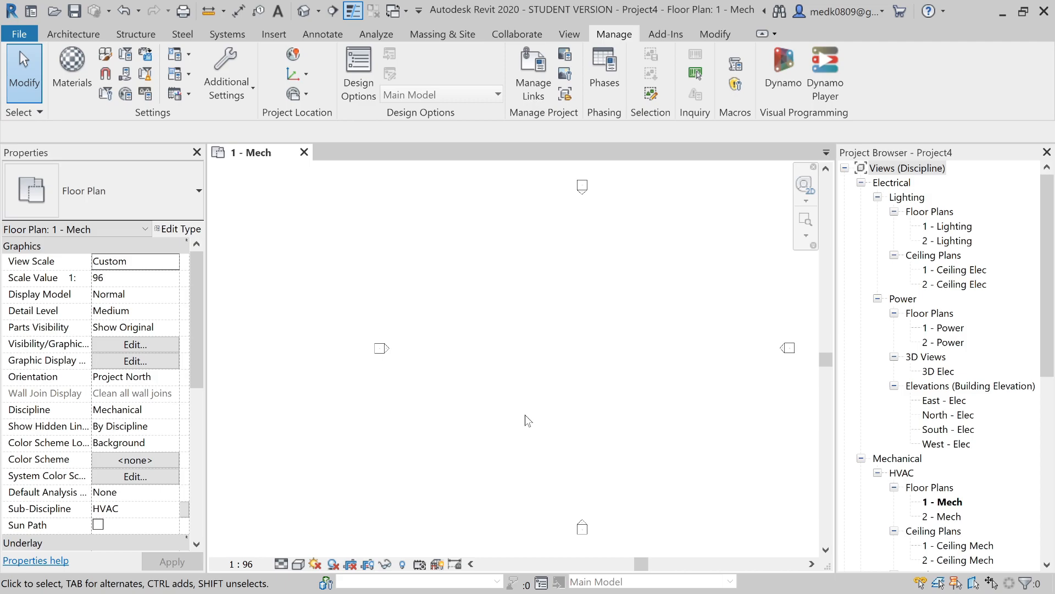
# Link the ArchitectModel.rvt Revit model from the Desktop with Auto - Origin to Origin positioning.
pyautogui.click(270, 40)
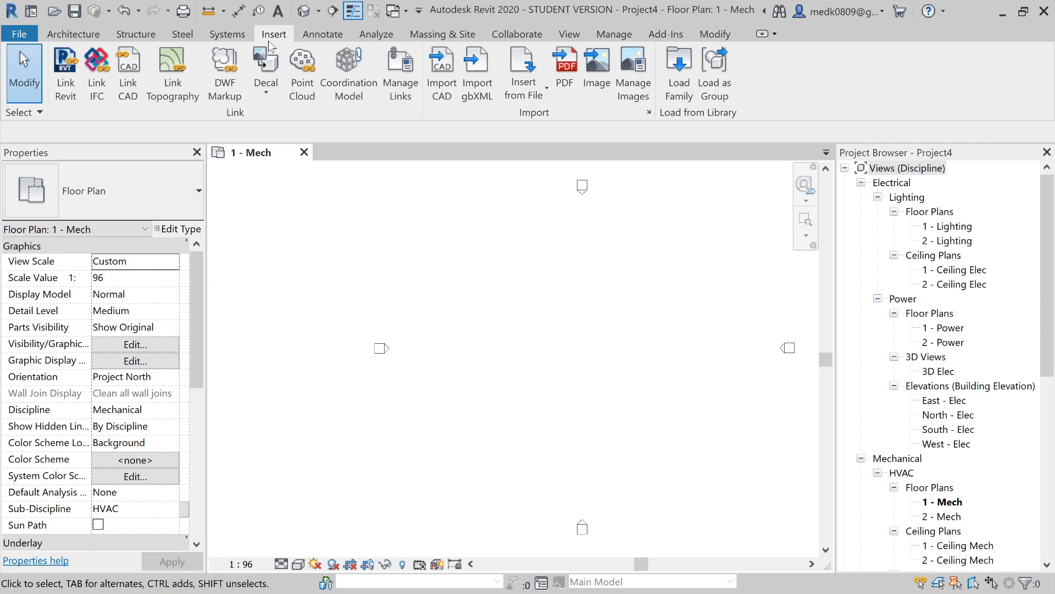
pyautogui.click(66, 88)
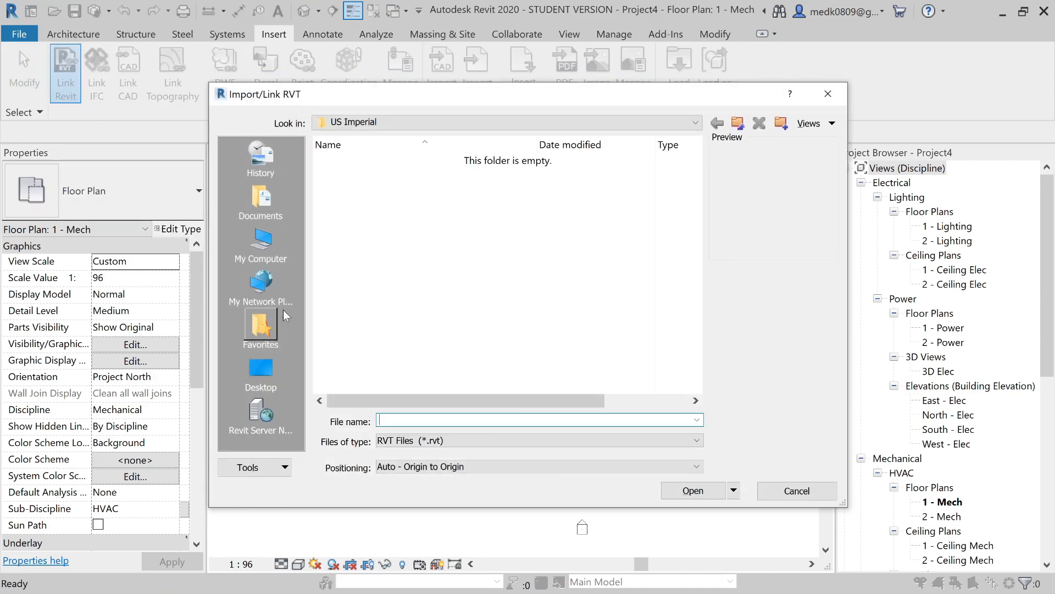
pyautogui.click(260, 370)
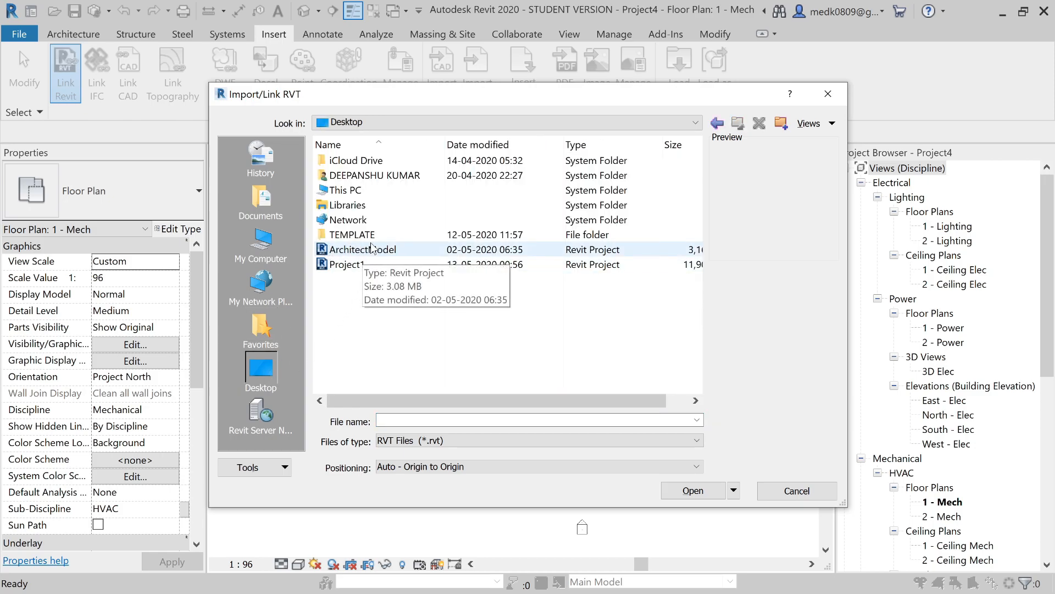
pyautogui.click(398, 249)
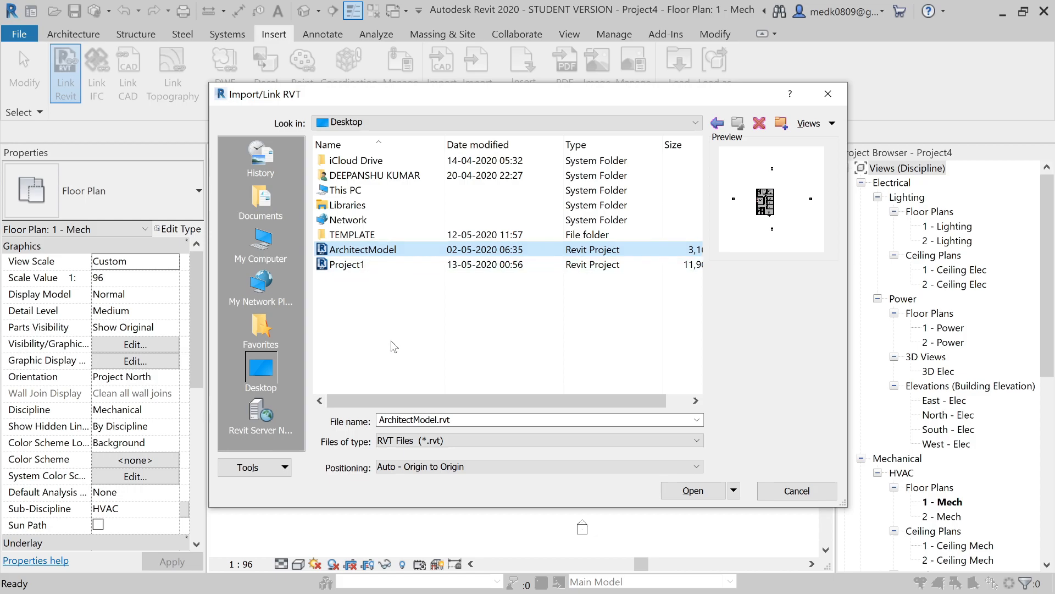
pyautogui.click(388, 469)
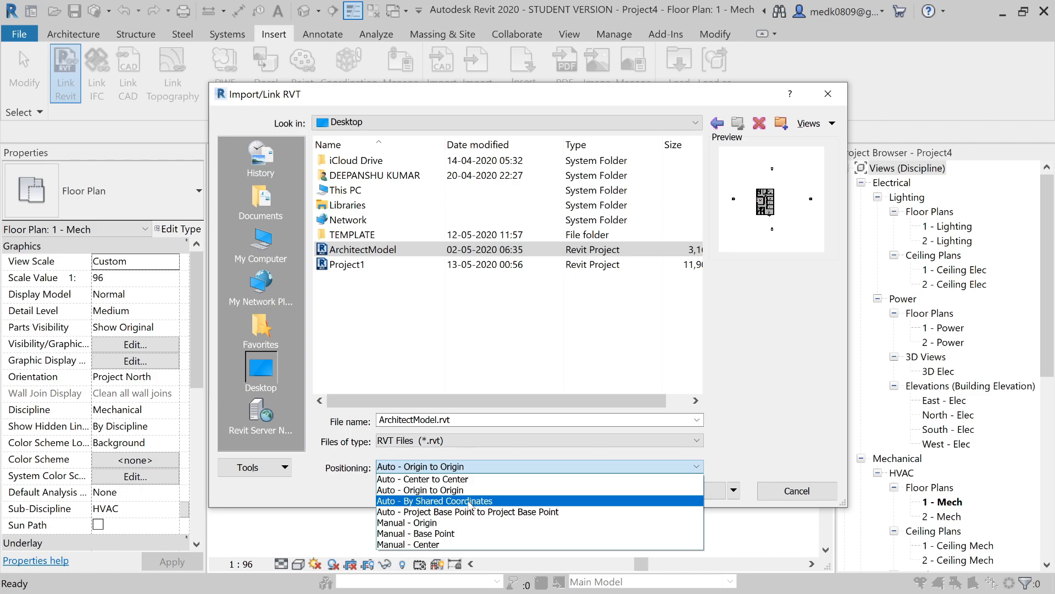
pyautogui.click(440, 493)
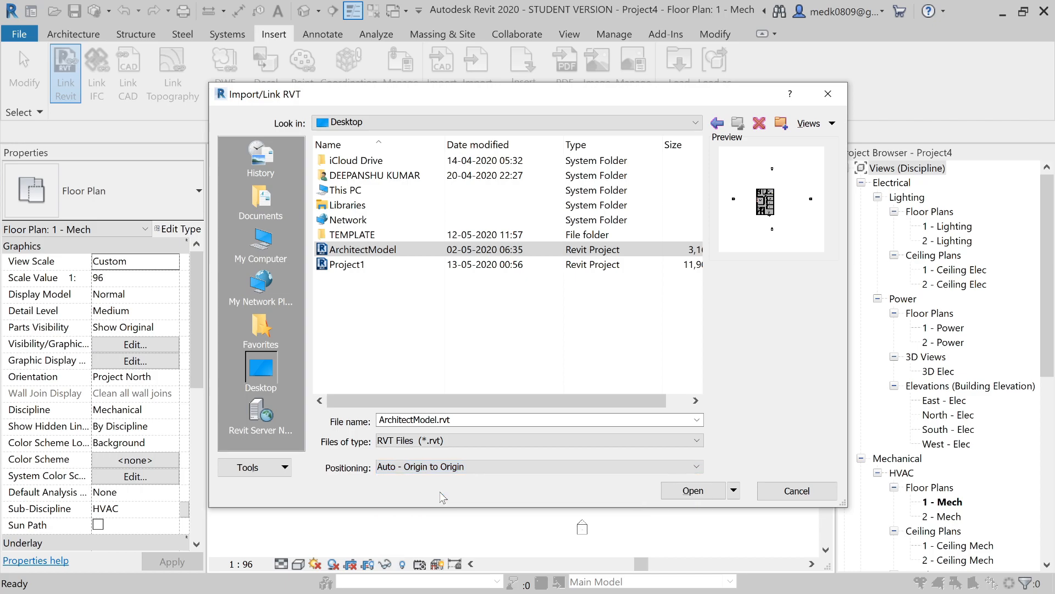
pyautogui.click(682, 492)
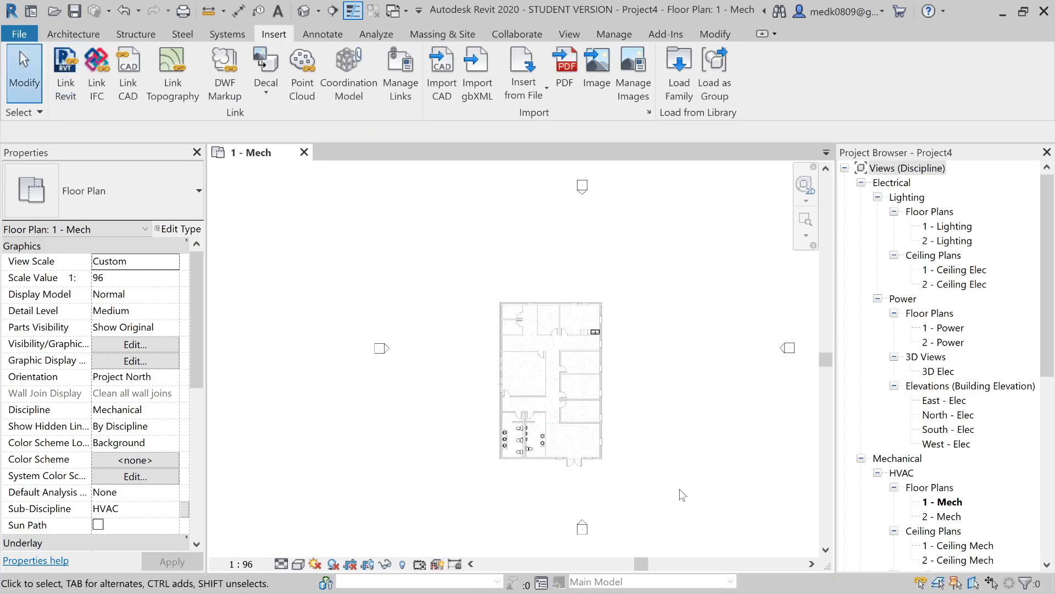
pyautogui.scroll(3, 593, 458)
pyautogui.scroll(-3, 543, 226)
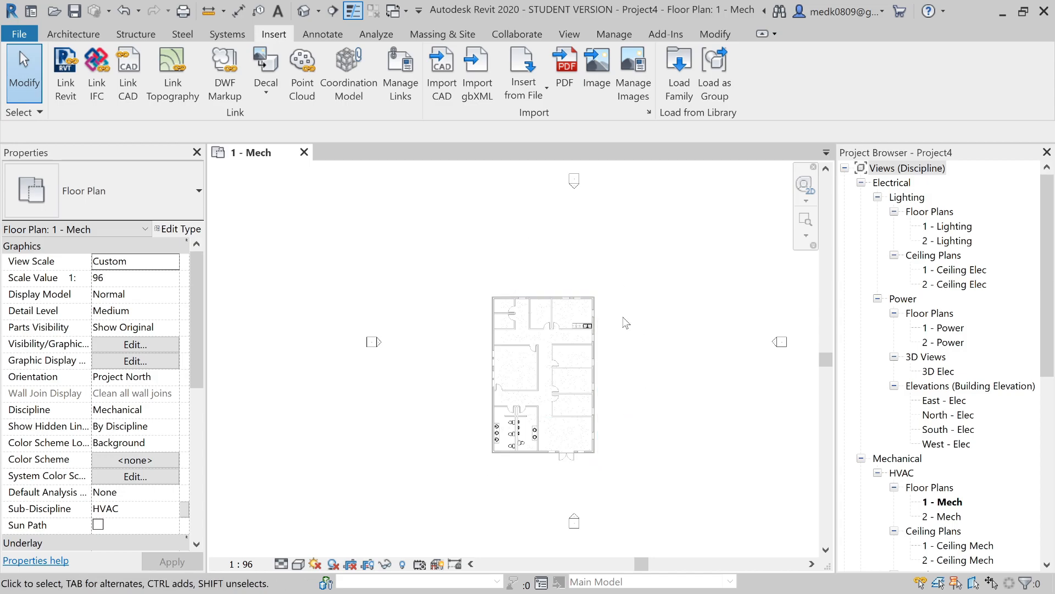
pyautogui.scroll(-3, 631, 335)
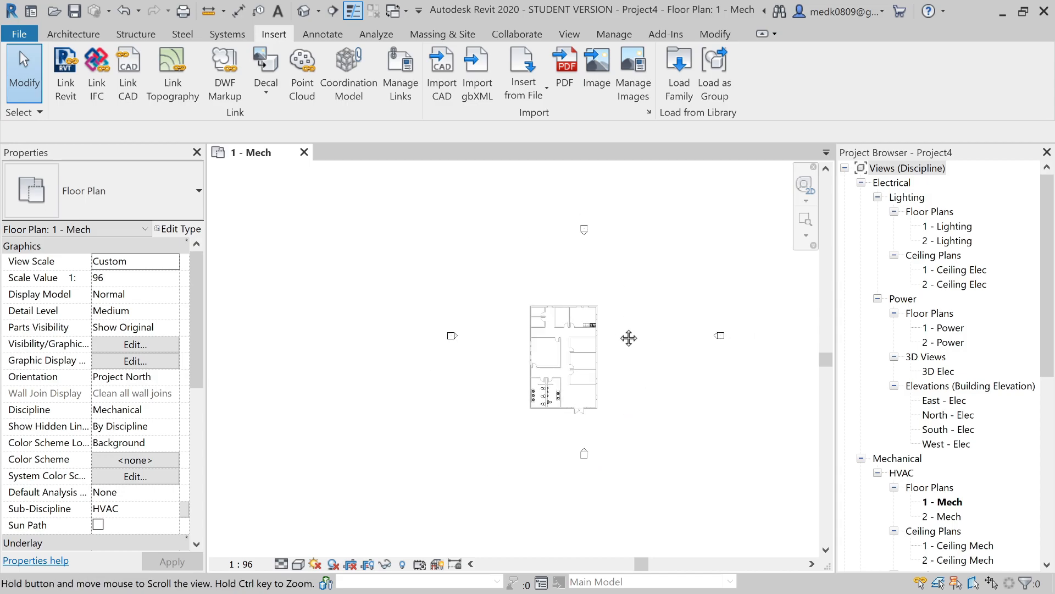
pyautogui.scroll(1, 587, 329)
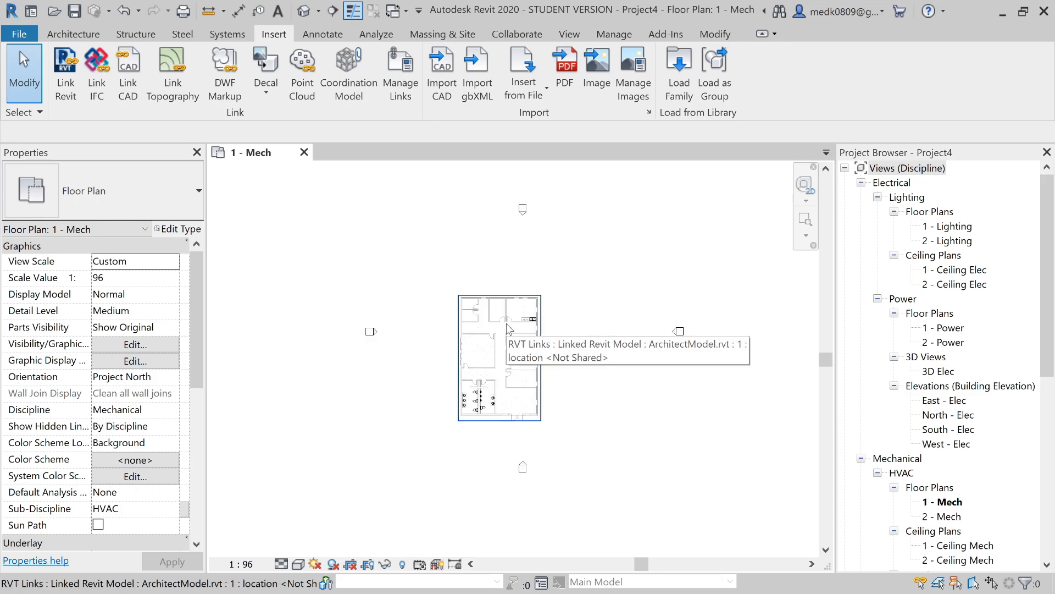
# Unload the ArchitectModel.rvt link from the project's managed links and accept the change.
pyautogui.click(618, 37)
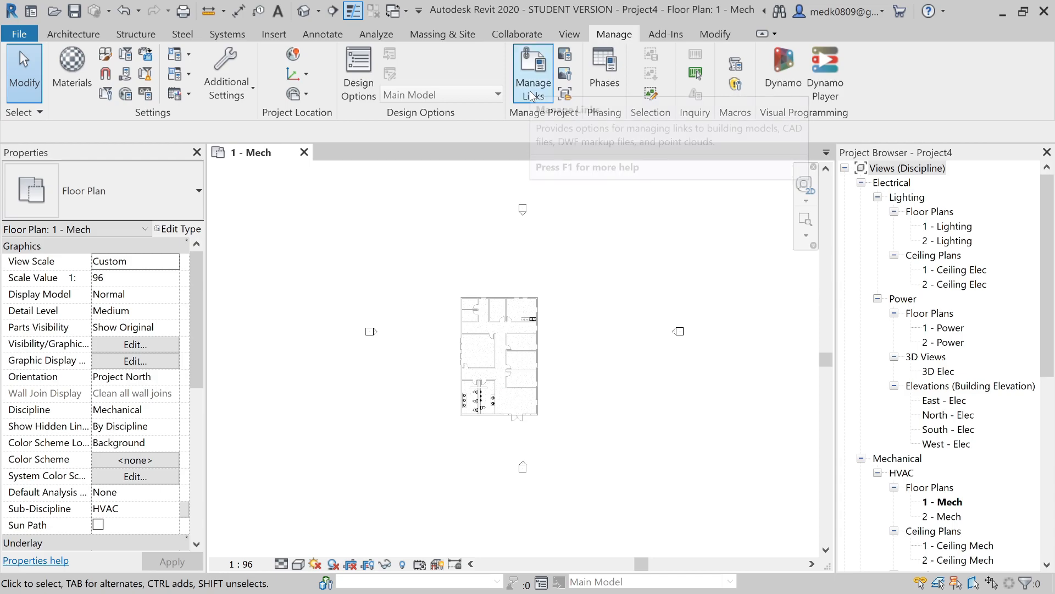
pyautogui.click(533, 77)
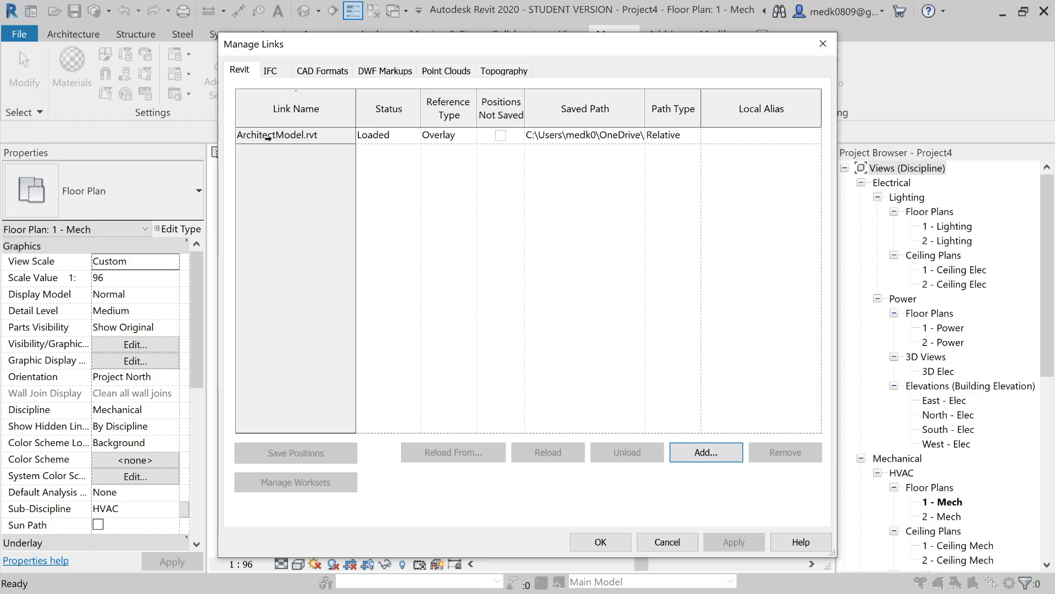
pyautogui.click(289, 134)
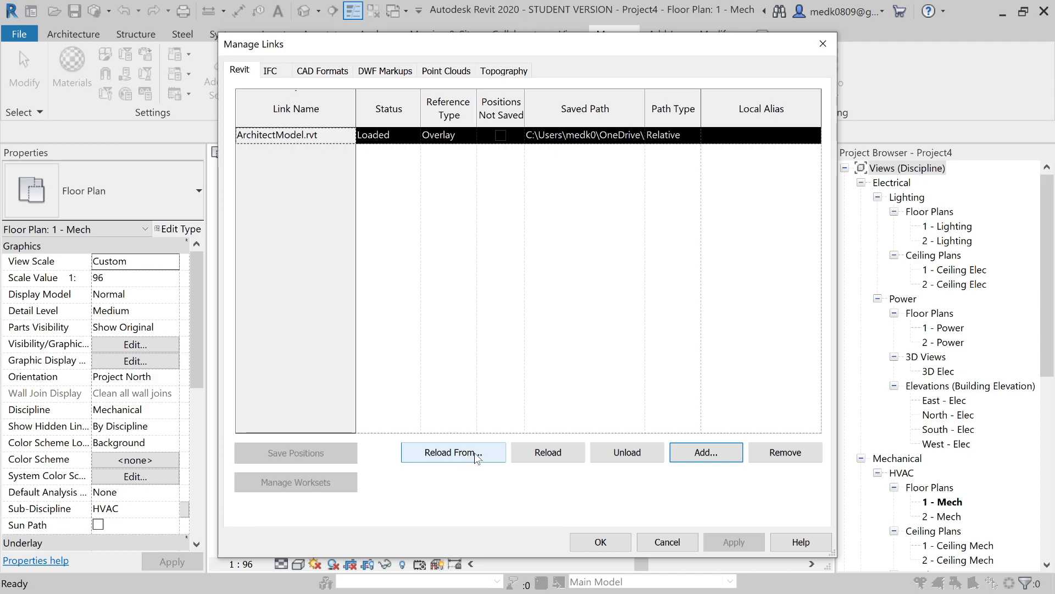
pyautogui.click(641, 459)
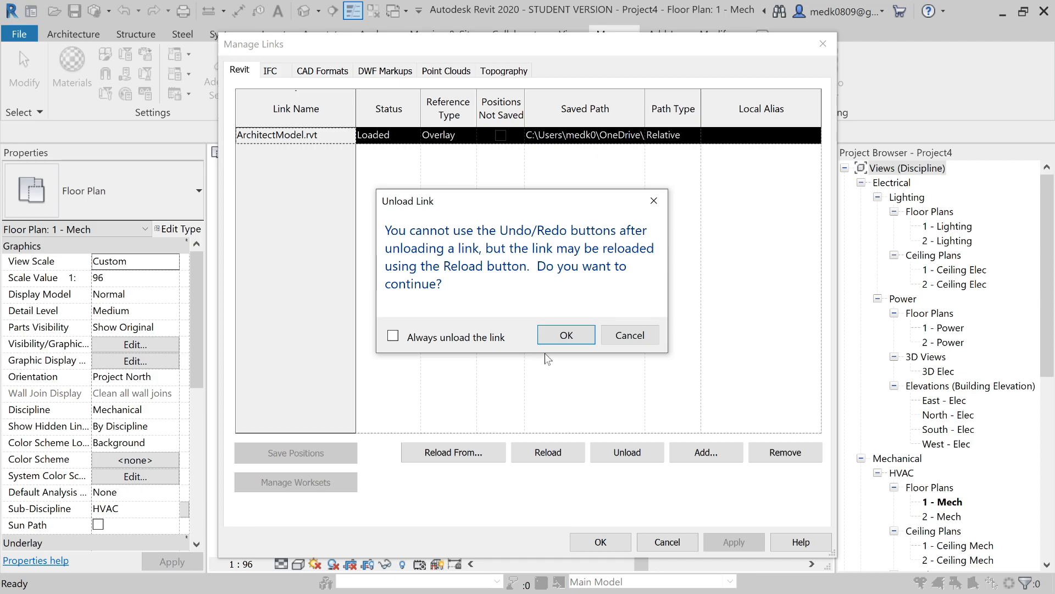
pyautogui.click(563, 335)
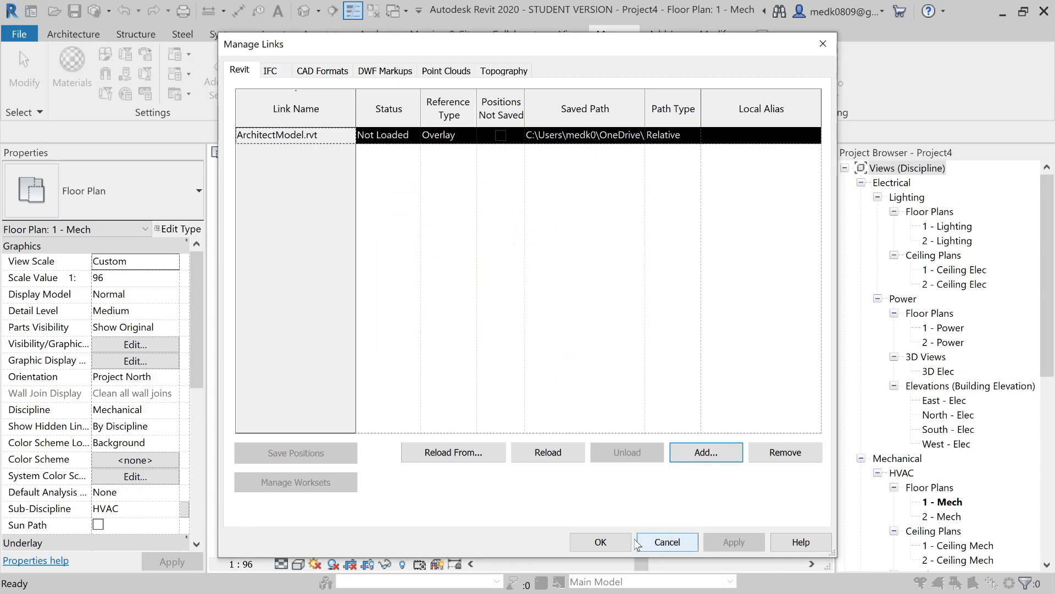
pyautogui.click(604, 540)
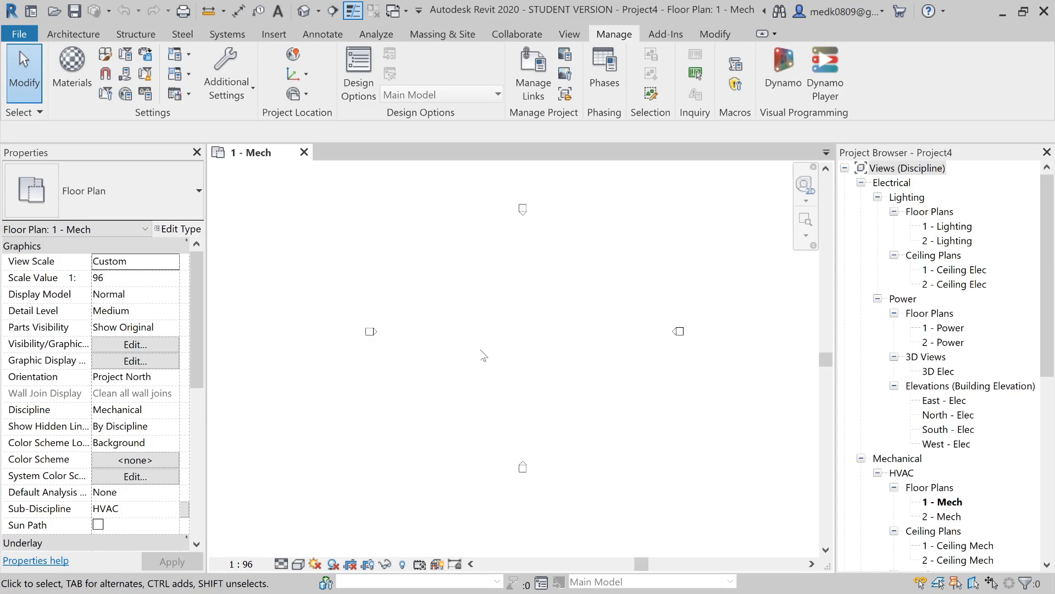
# Reload the unloaded ArchitectModel.rvt link through the link manager.
pyautogui.click(536, 74)
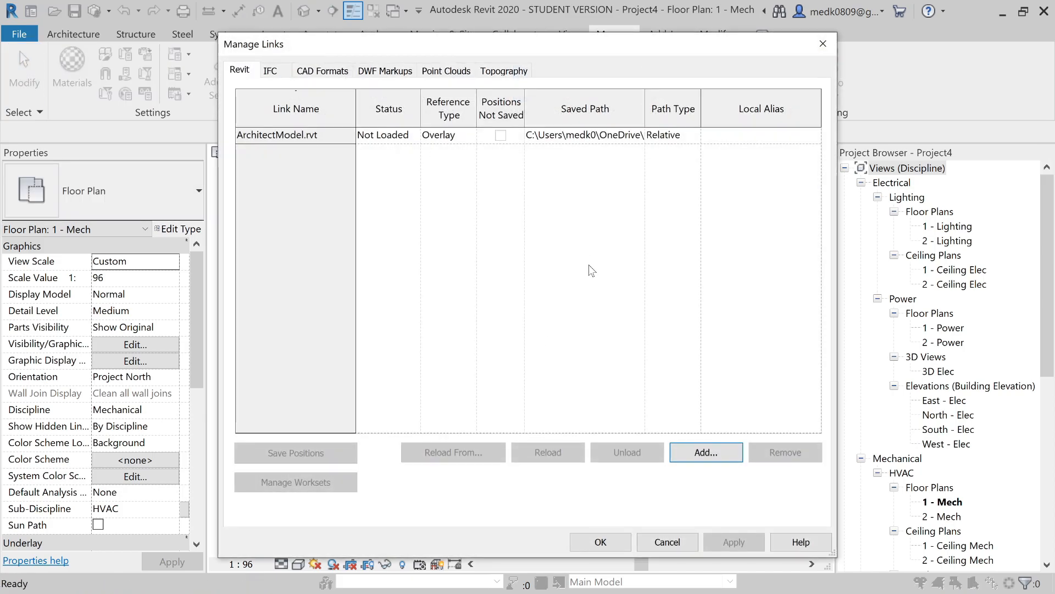
pyautogui.click(289, 135)
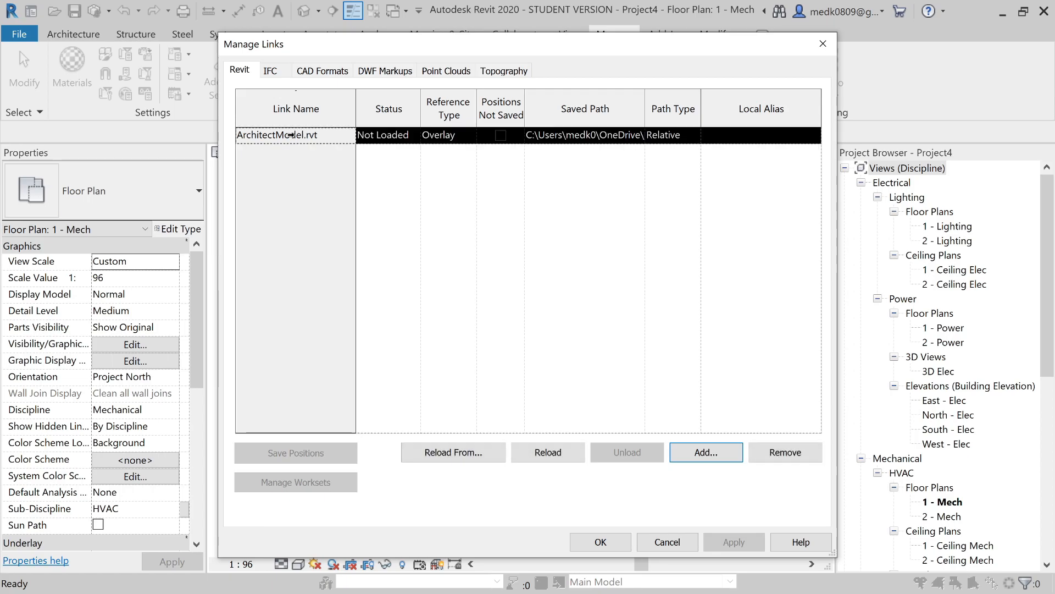
pyautogui.click(550, 457)
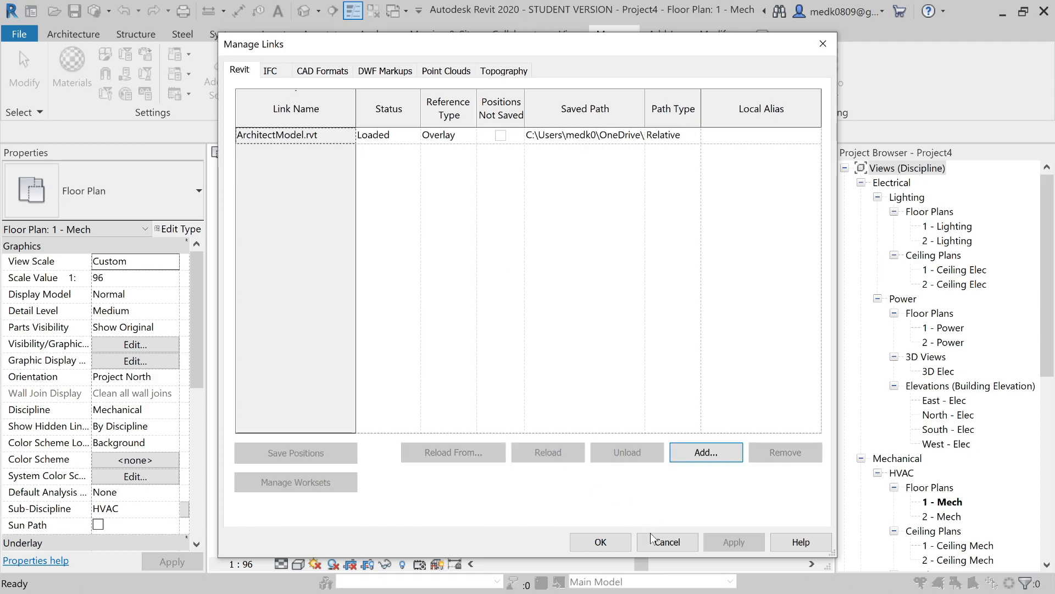
pyautogui.click(614, 545)
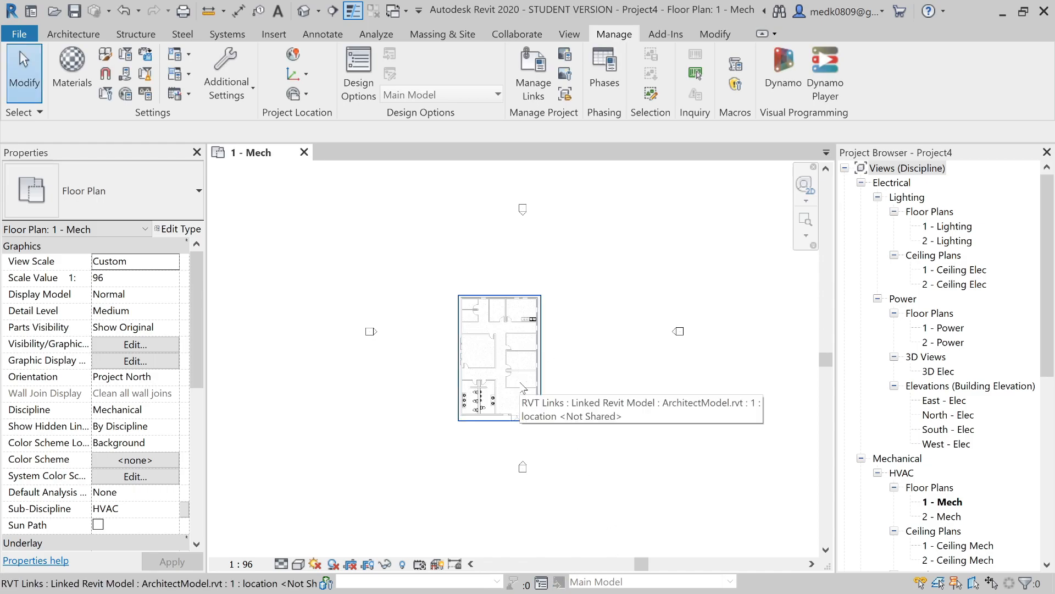
pyautogui.scroll(3, 522, 386)
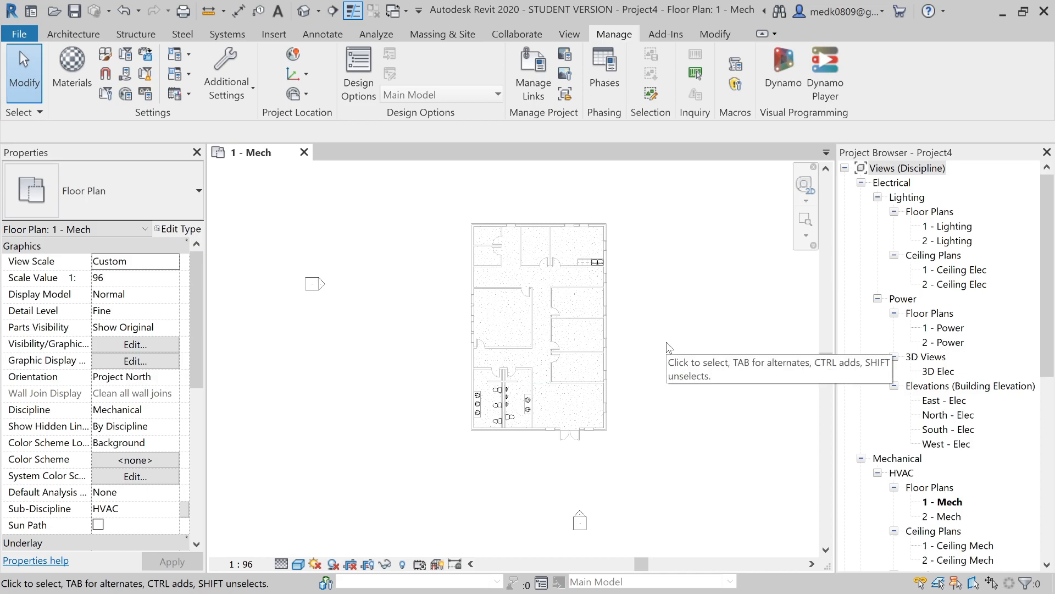
# Hide the ArchitectModel.rvt link in the 1 - Mech floor plan through its visibility/graphic overrides.
pyautogui.click(568, 35)
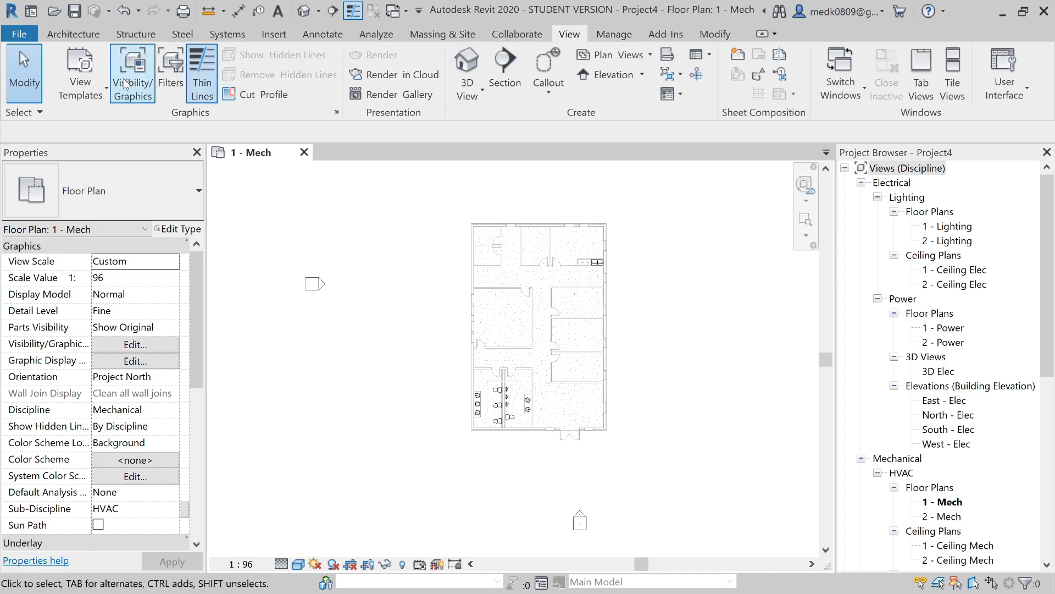
pyautogui.click(133, 96)
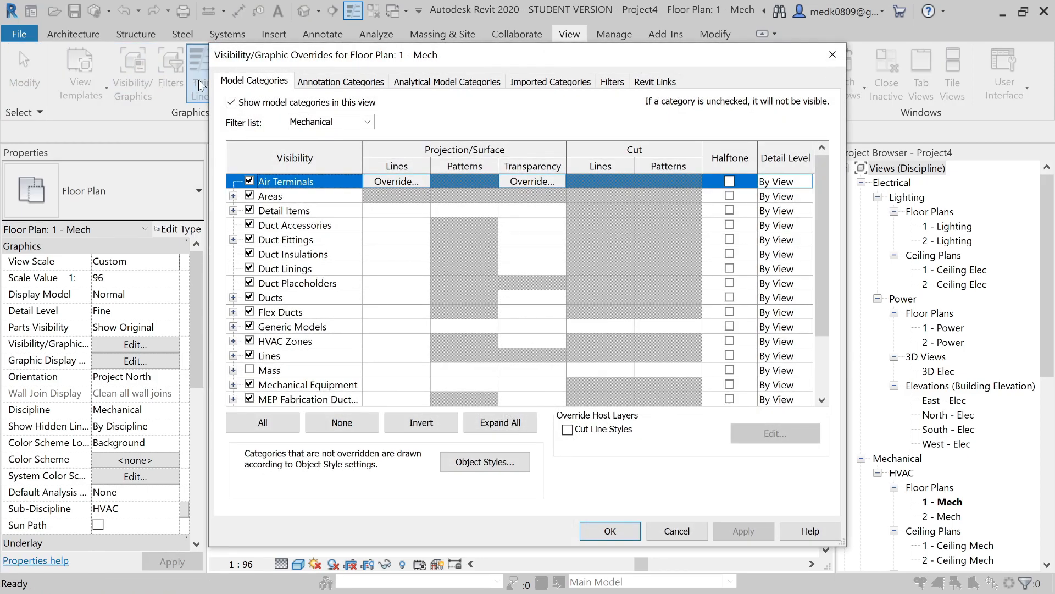
pyautogui.click(655, 82)
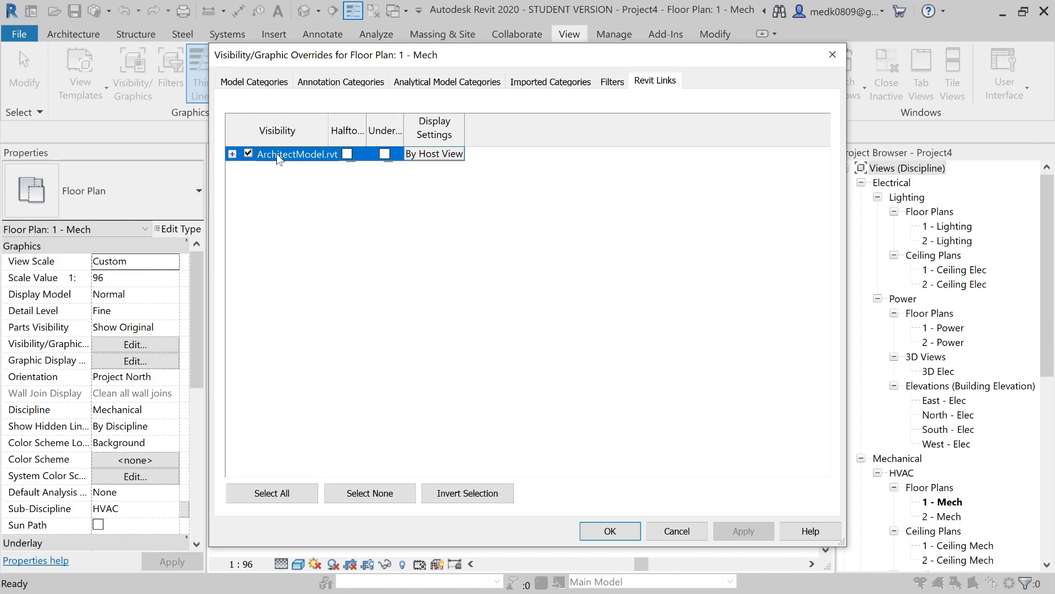
pyautogui.moveTo(329, 121); pyautogui.dragTo(552, 131)
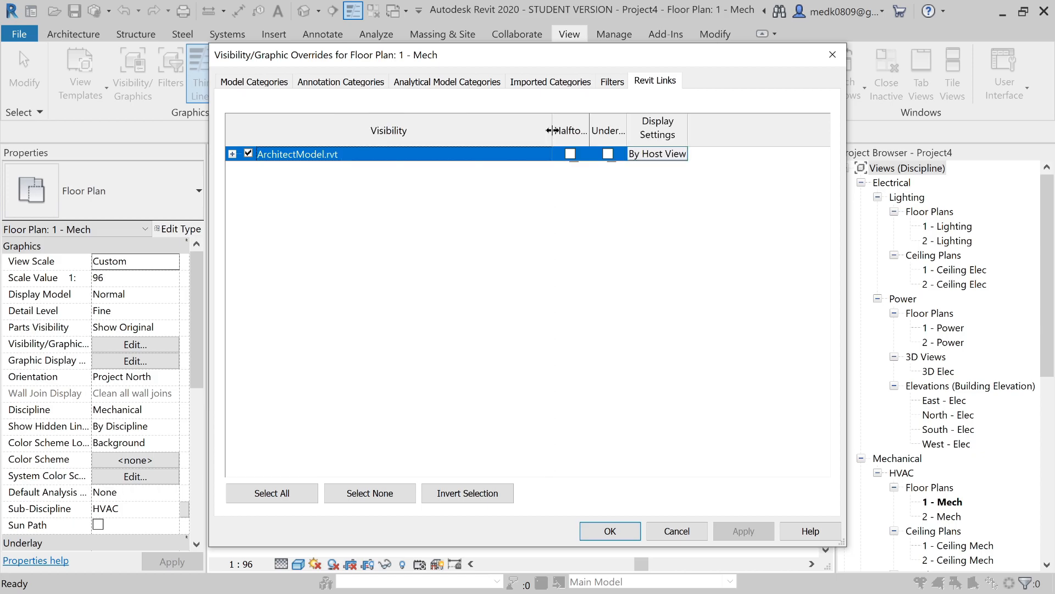
pyautogui.click(248, 154)
pyautogui.click(744, 531)
pyautogui.click(621, 532)
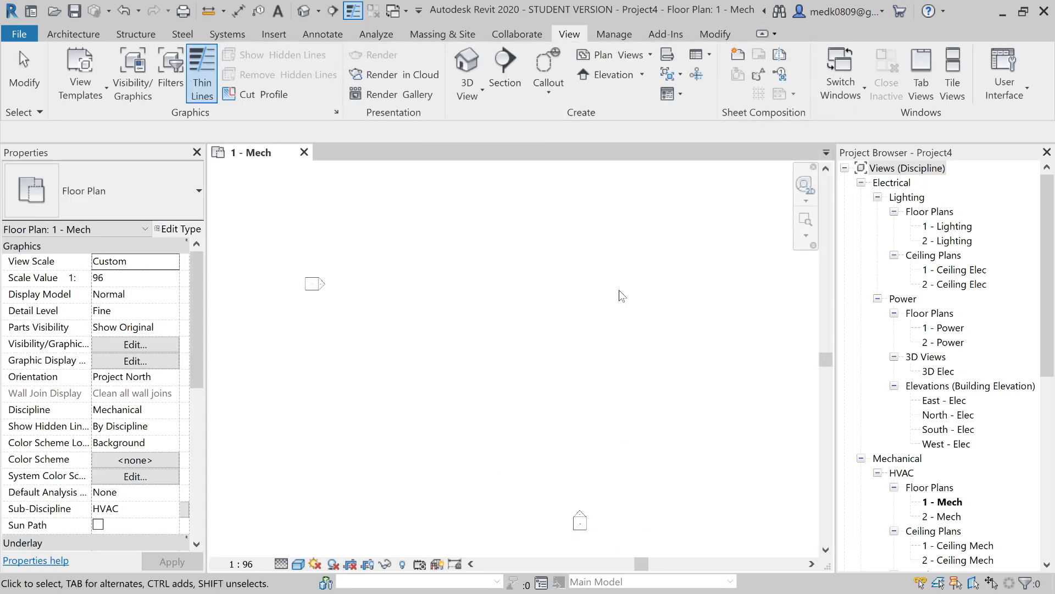
# Make the ArchitectModel.rvt link visible in the 1 - Mech floor plan and display it in halftone.
pyautogui.scroll(-2, 457, 316)
pyautogui.moveTo(576, 283); pyautogui.dragTo(518, 315, button='middle')
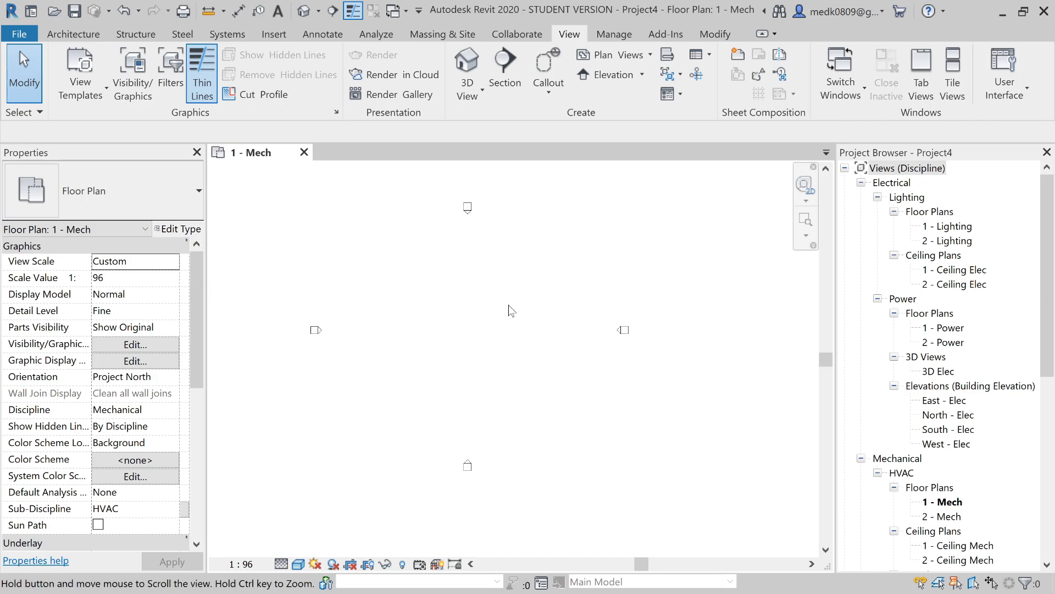
pyautogui.click(132, 77)
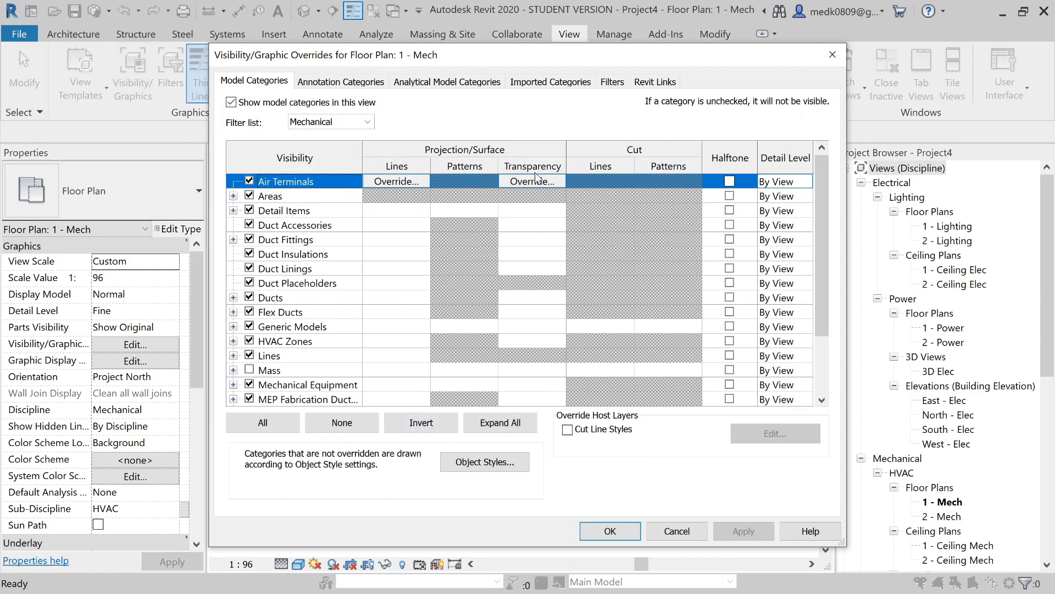
pyautogui.click(641, 84)
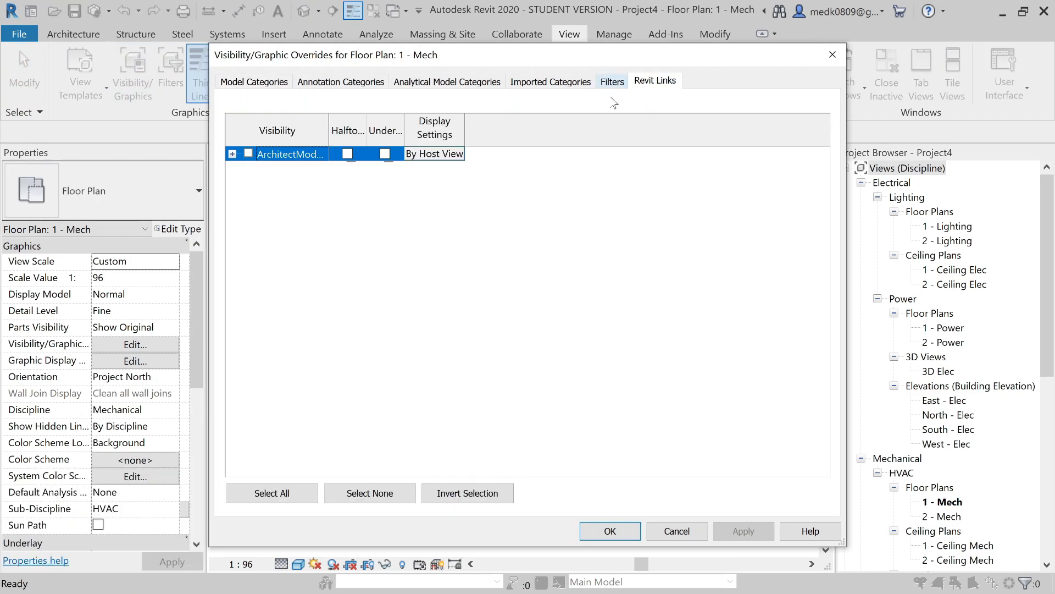
pyautogui.click(249, 154)
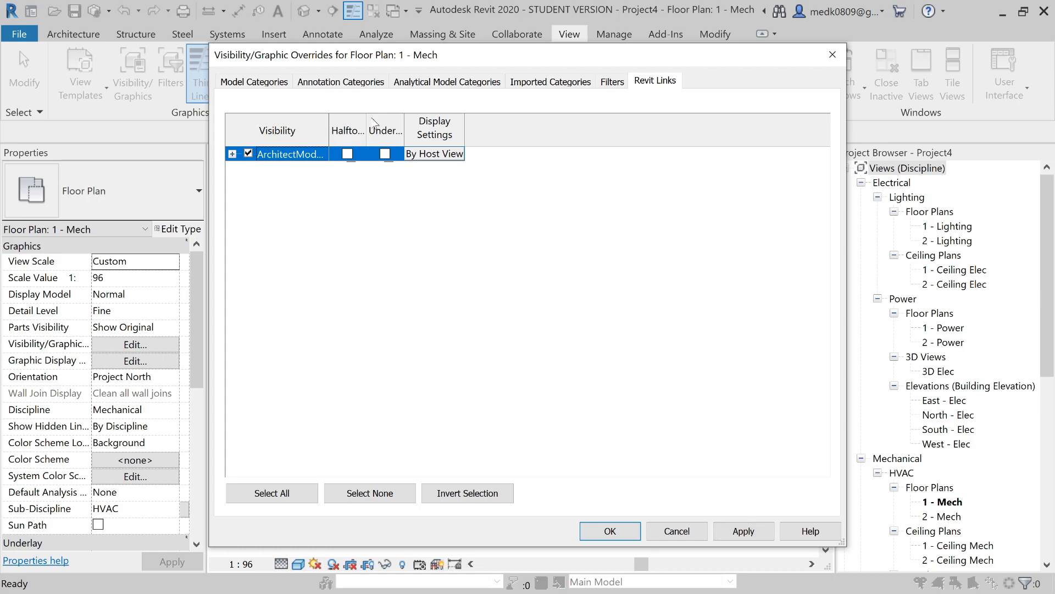
pyautogui.click(347, 154)
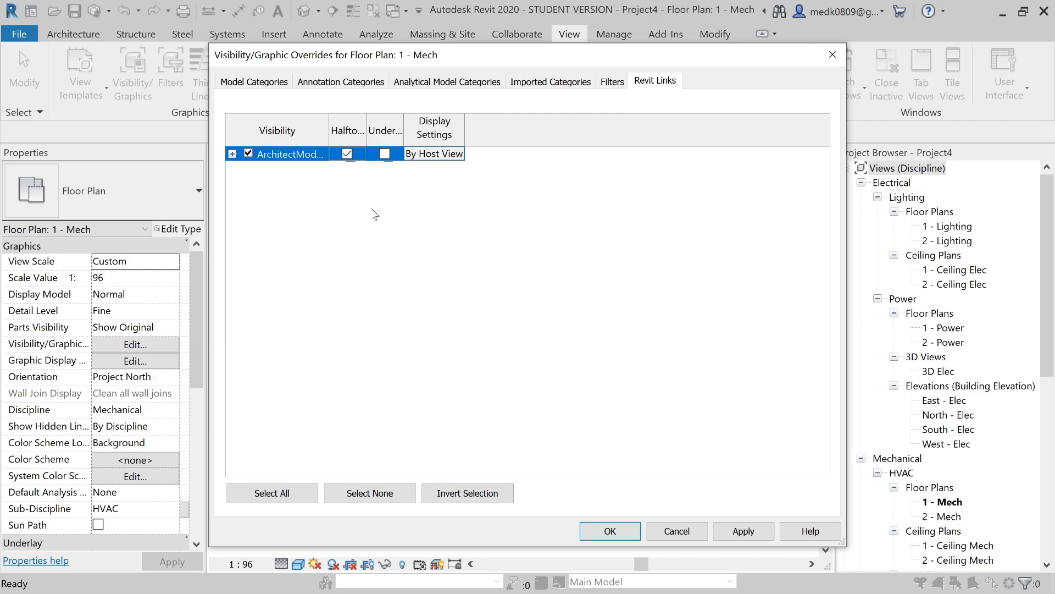
pyautogui.click(732, 532)
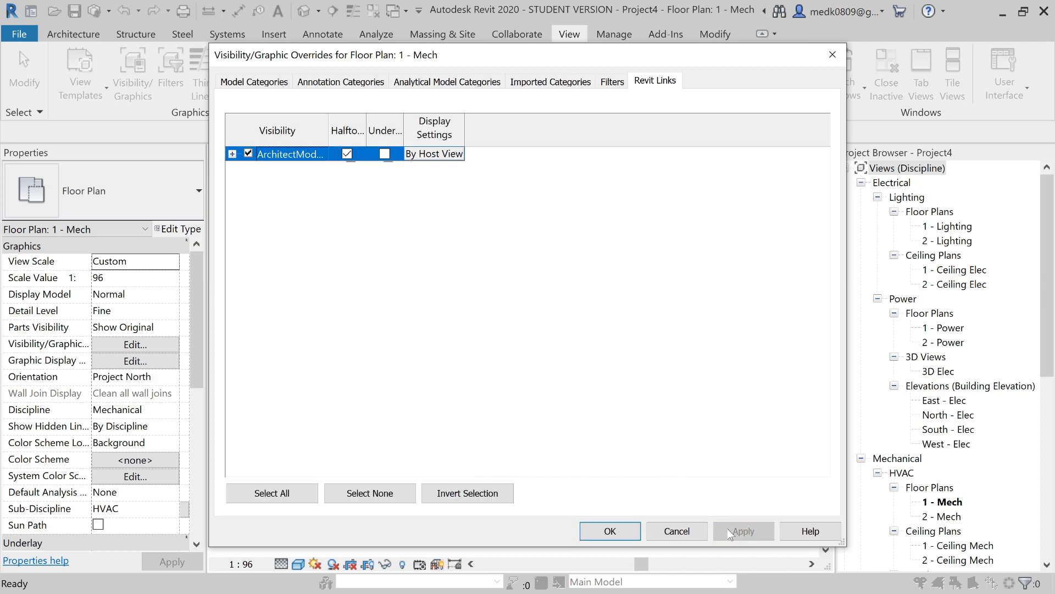
pyautogui.click(611, 531)
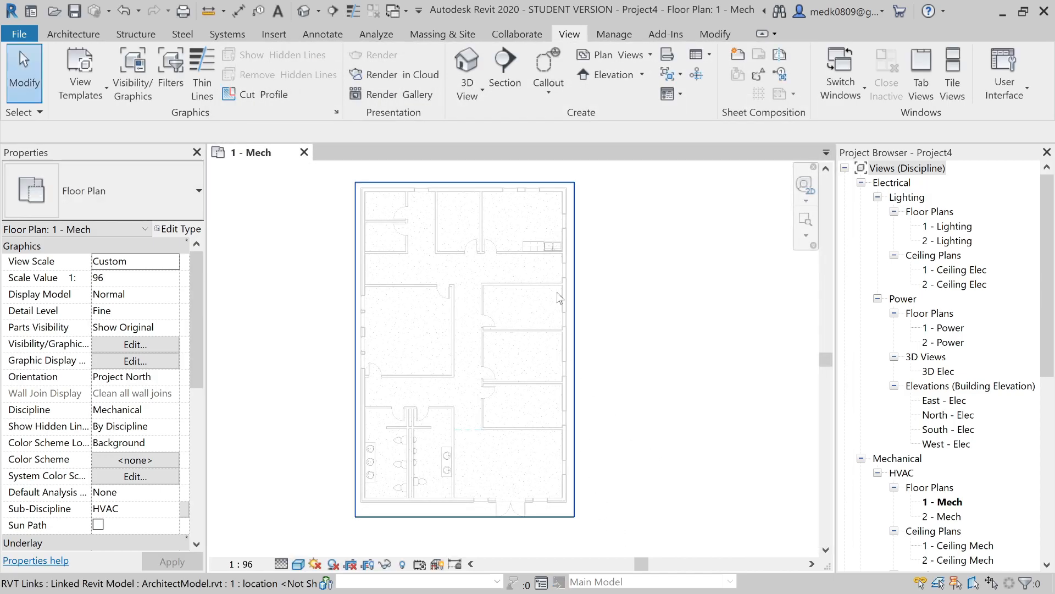
pyautogui.scroll(1, 613, 313)
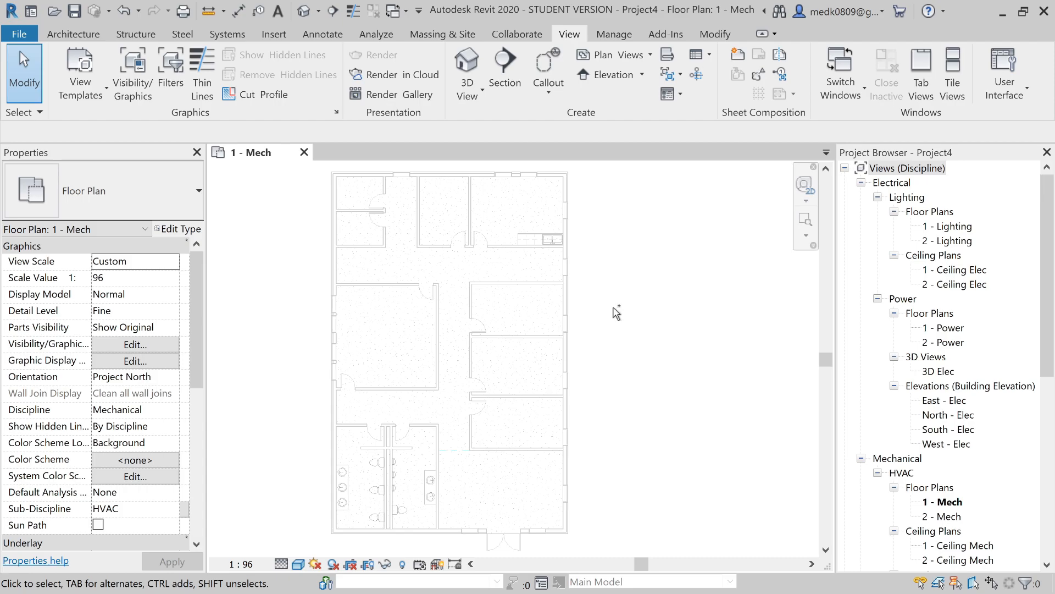
pyautogui.scroll(-1, 613, 308)
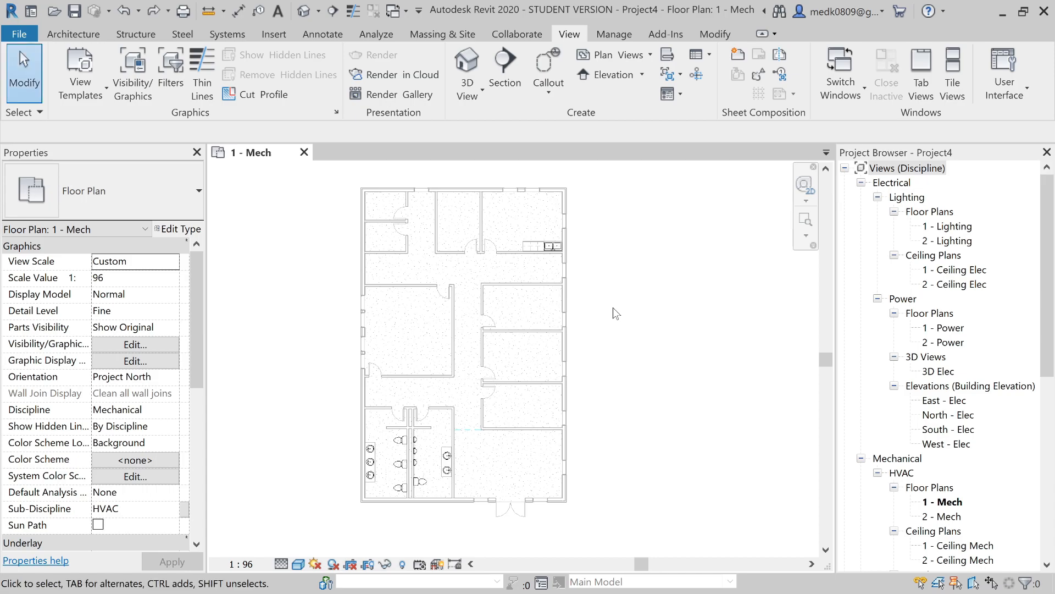
# Redo, undo and redo the halftone override on the ArchitectModel.rvt link to compare its display in the plan.
pyautogui.click(154, 10)
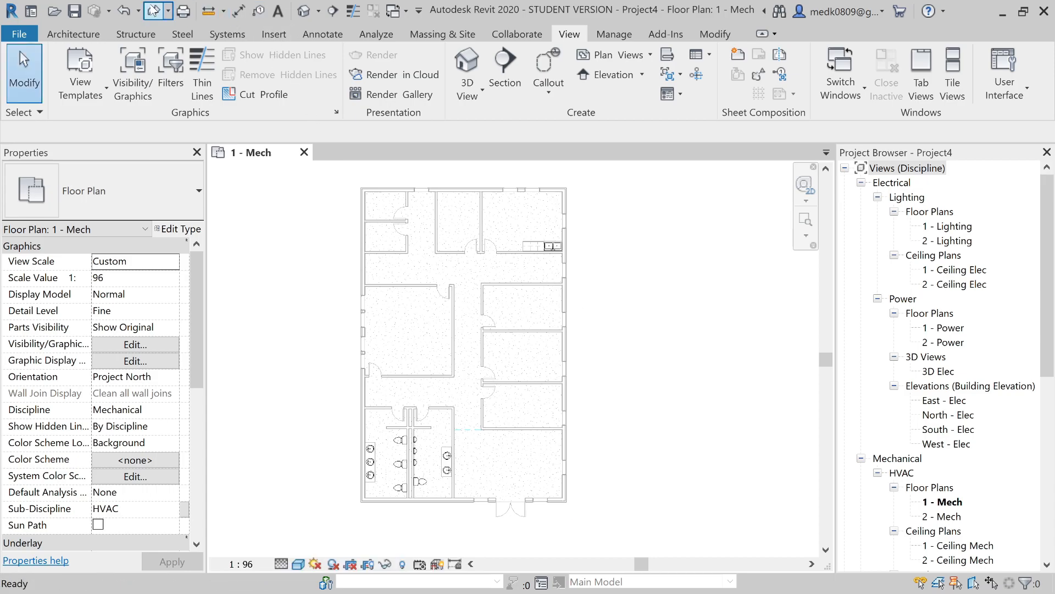
pyautogui.click(122, 12)
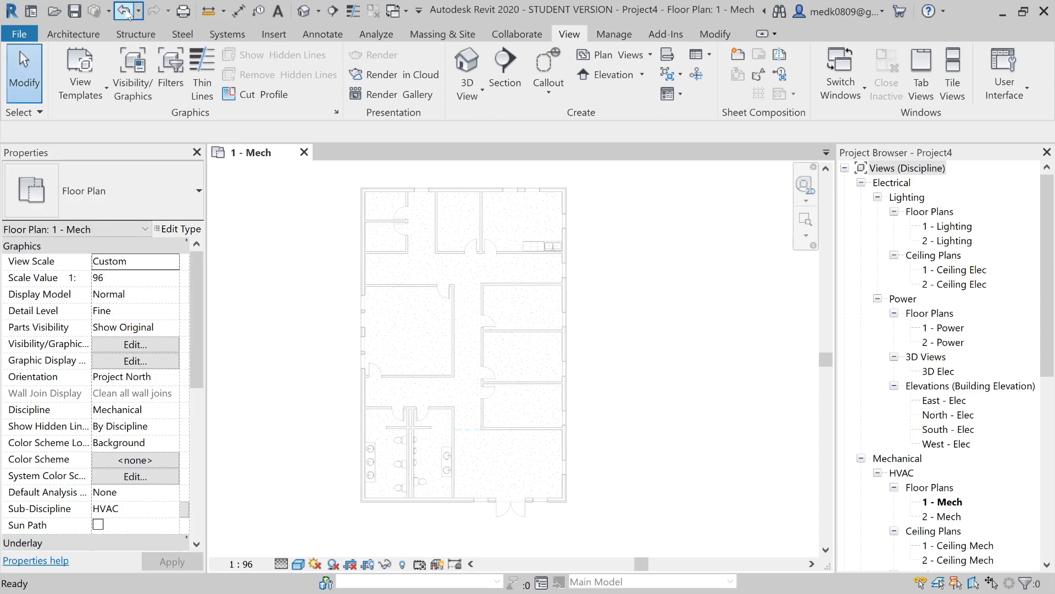
pyautogui.click(153, 9)
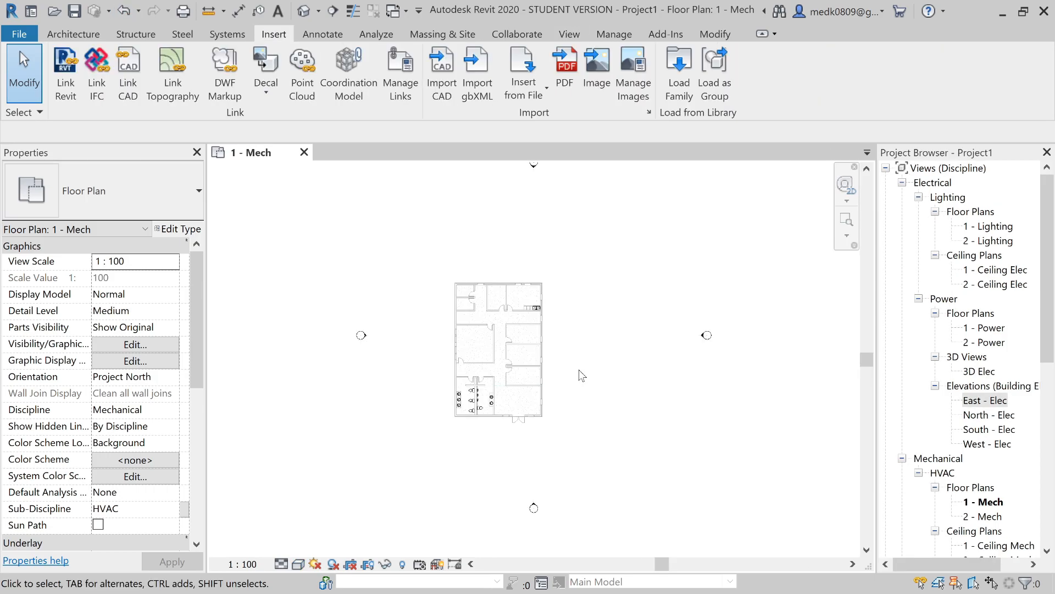
# Examine the north, south, west and east elevation markers around the linked building in Project1's 1 - Mech plan, selecting each in turn.
pyautogui.scroll(-2, 580, 377)
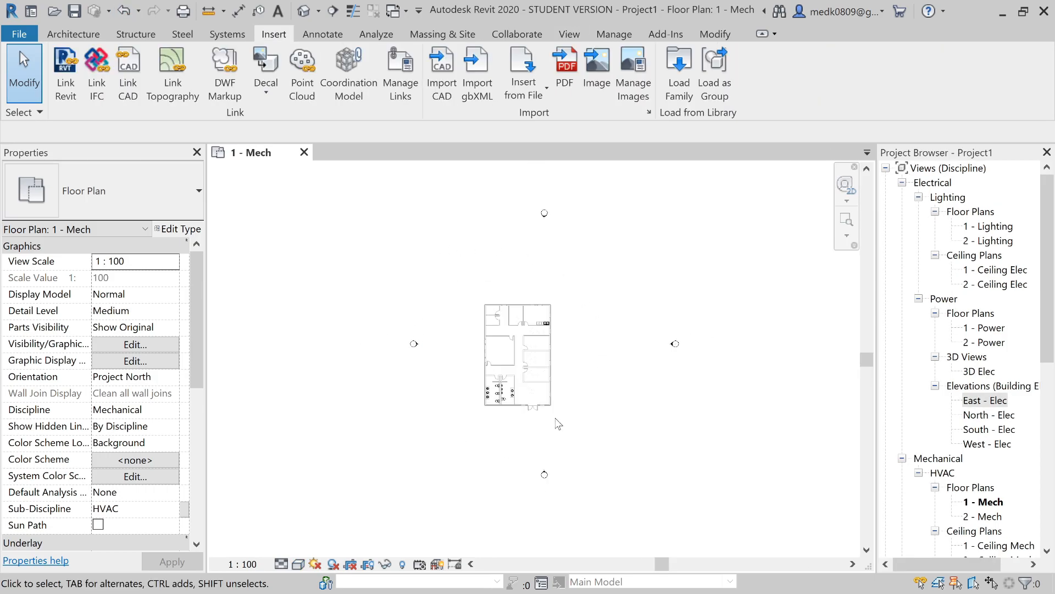
pyautogui.scroll(2, 550, 187)
pyautogui.moveTo(471, 211); pyautogui.dragTo(614, 306)
pyautogui.scroll(-3, 559, 265)
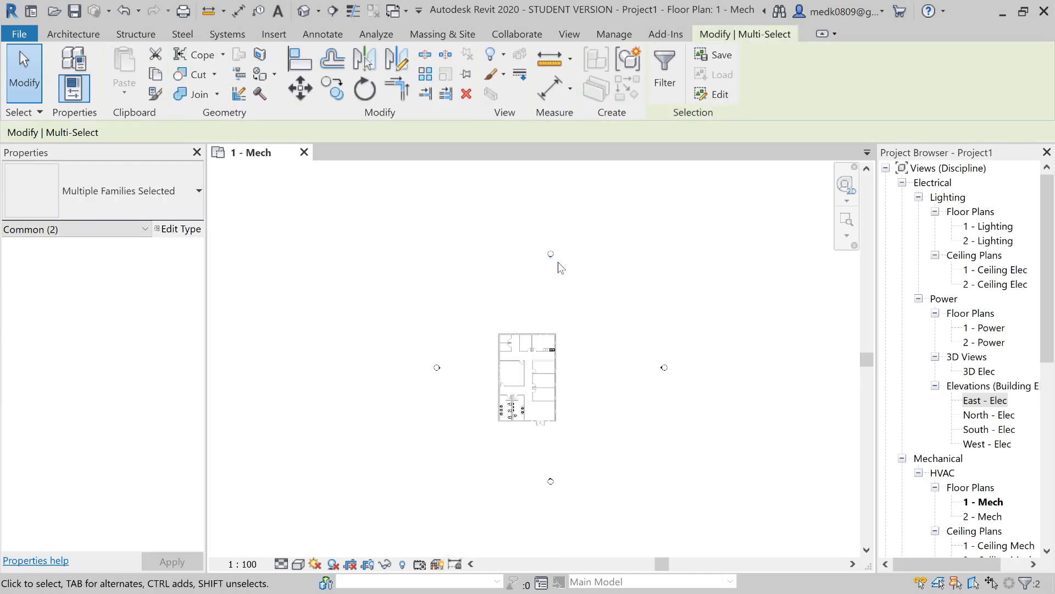
pyautogui.moveTo(601, 421); pyautogui.dragTo(615, 285, button='middle')
pyautogui.scroll(3, 550, 361)
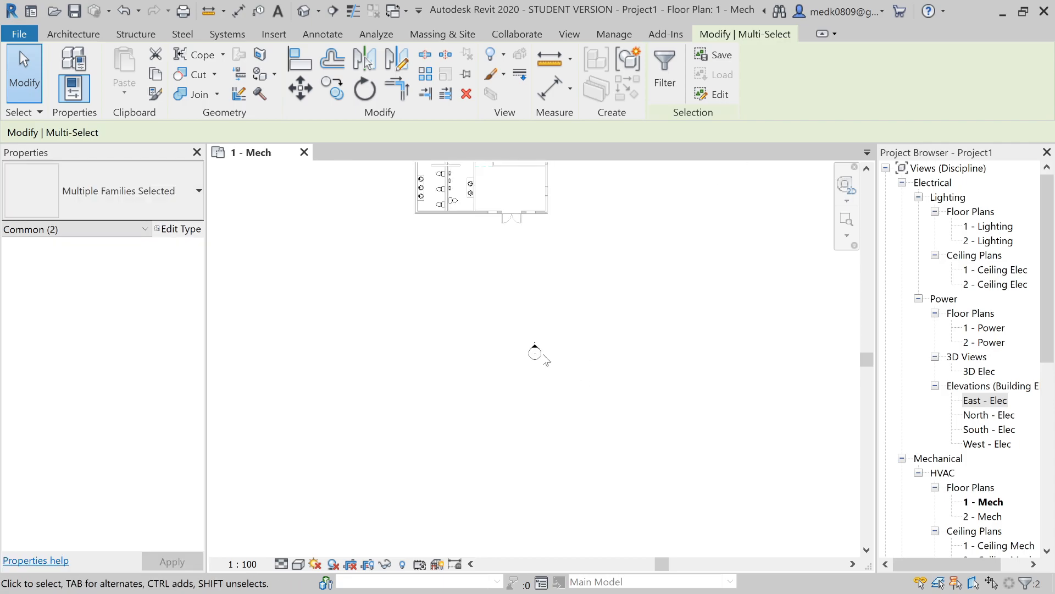
pyautogui.moveTo(489, 309); pyautogui.dragTo(627, 421)
pyautogui.scroll(-2, 628, 421)
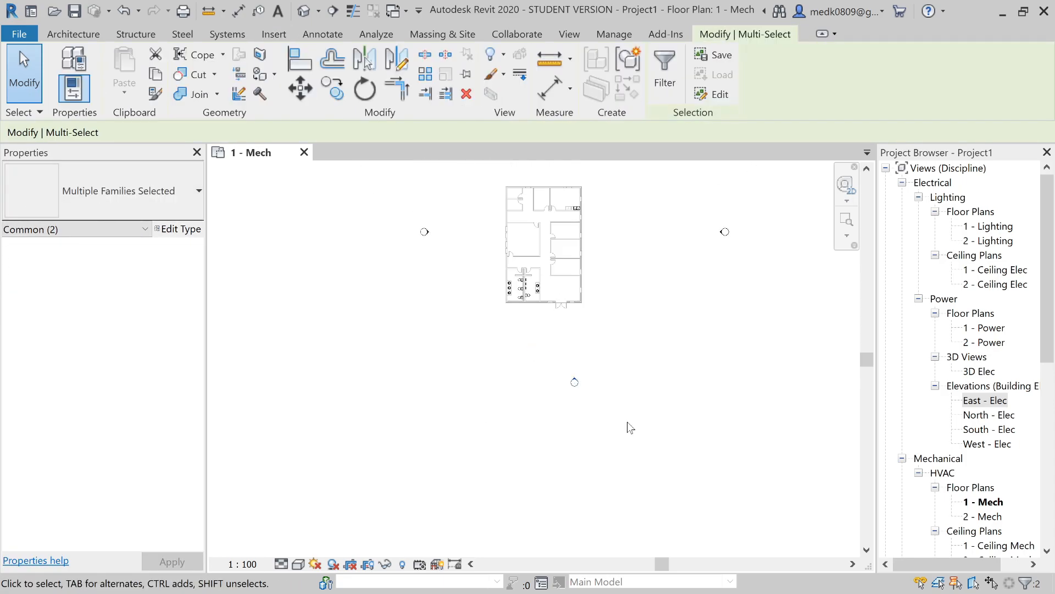
pyautogui.scroll(2, 382, 200)
pyautogui.moveTo(381, 195); pyautogui.dragTo(521, 357)
pyautogui.scroll(-4, 411, 336)
pyautogui.scroll(3, 705, 275)
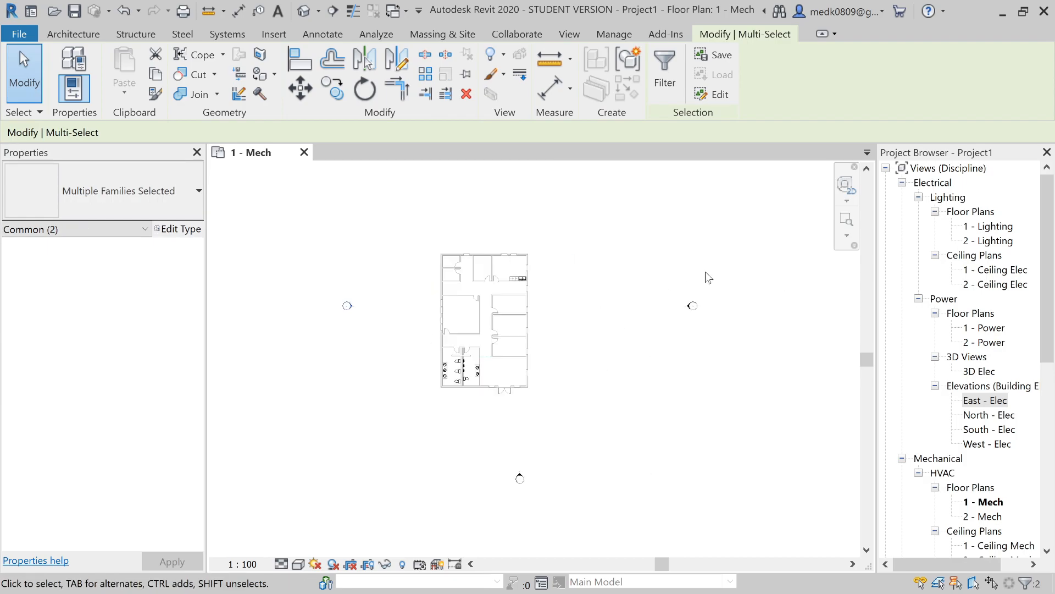
pyautogui.moveTo(609, 246); pyautogui.dragTo(759, 377)
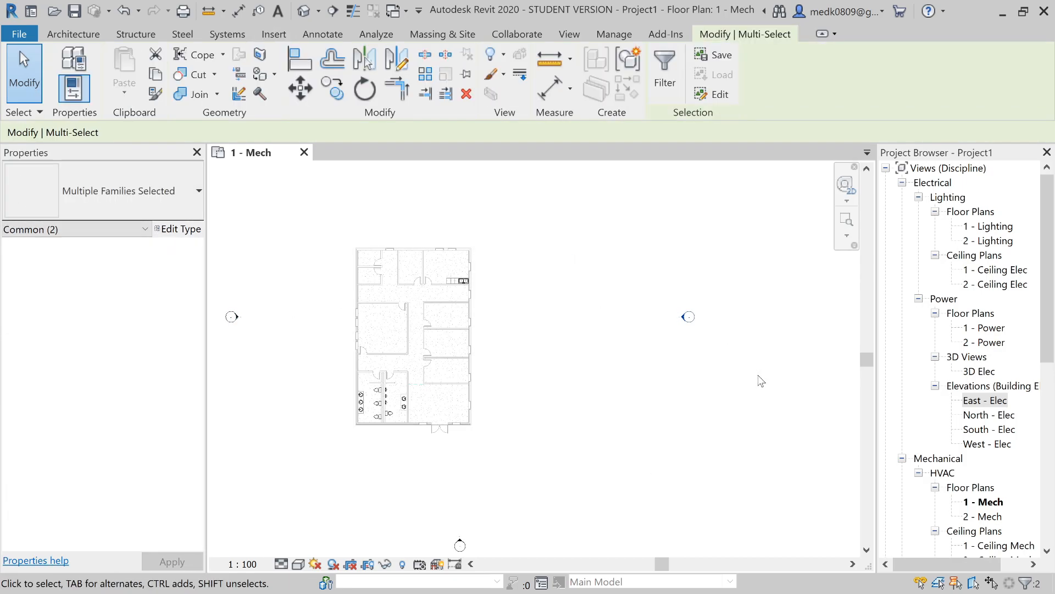
pyautogui.scroll(-2, 761, 381)
pyautogui.moveTo(701, 379); pyautogui.dragTo(638, 354, button='middle')
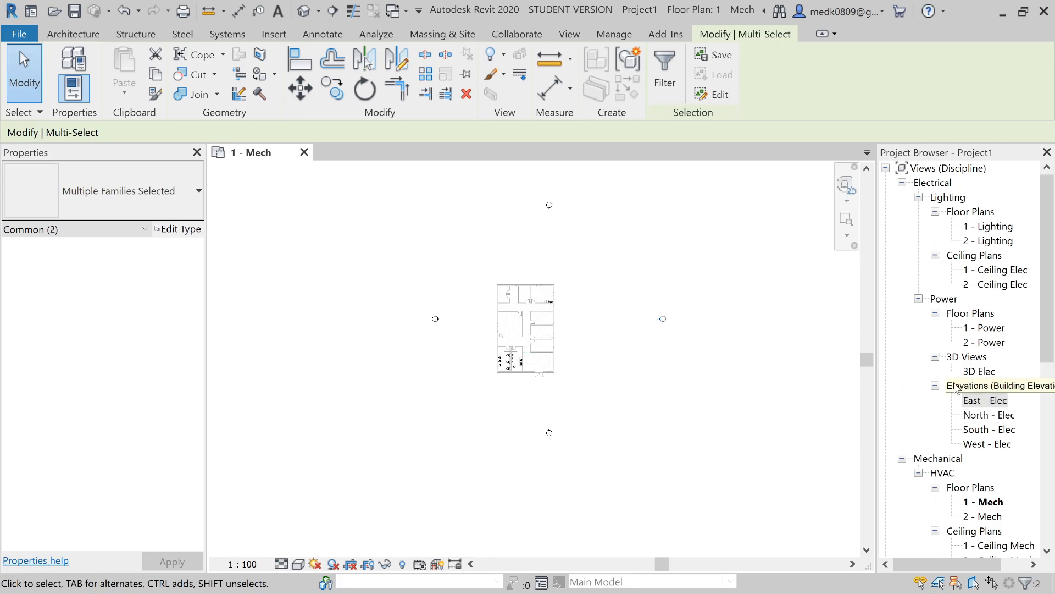
# Examine the linked building against the project levels in the North - Elec and West - Elec elevations.
pyautogui.doubleClick(979, 415)
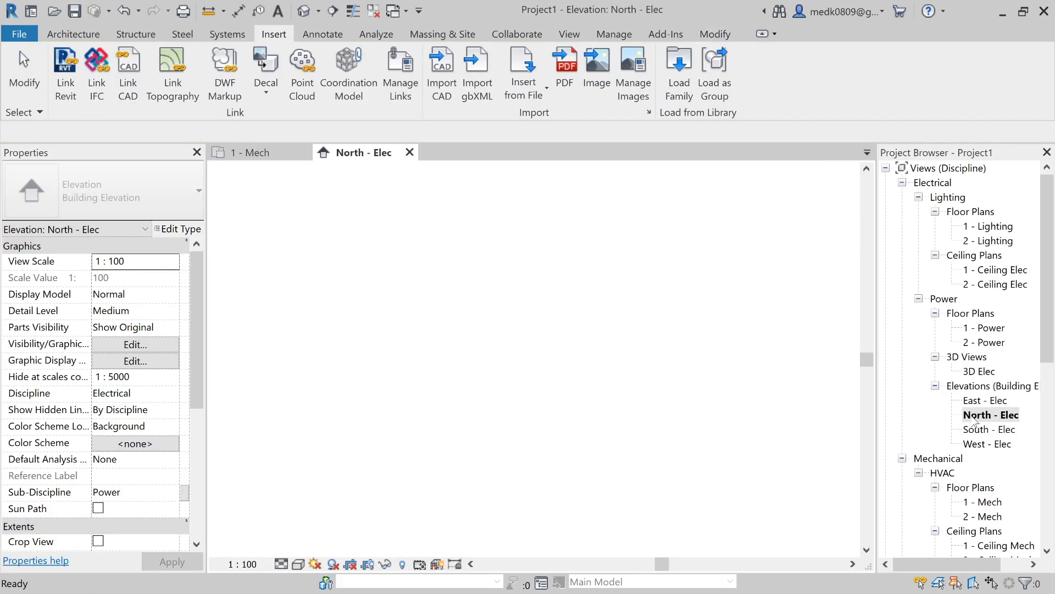
pyautogui.scroll(5, 654, 401)
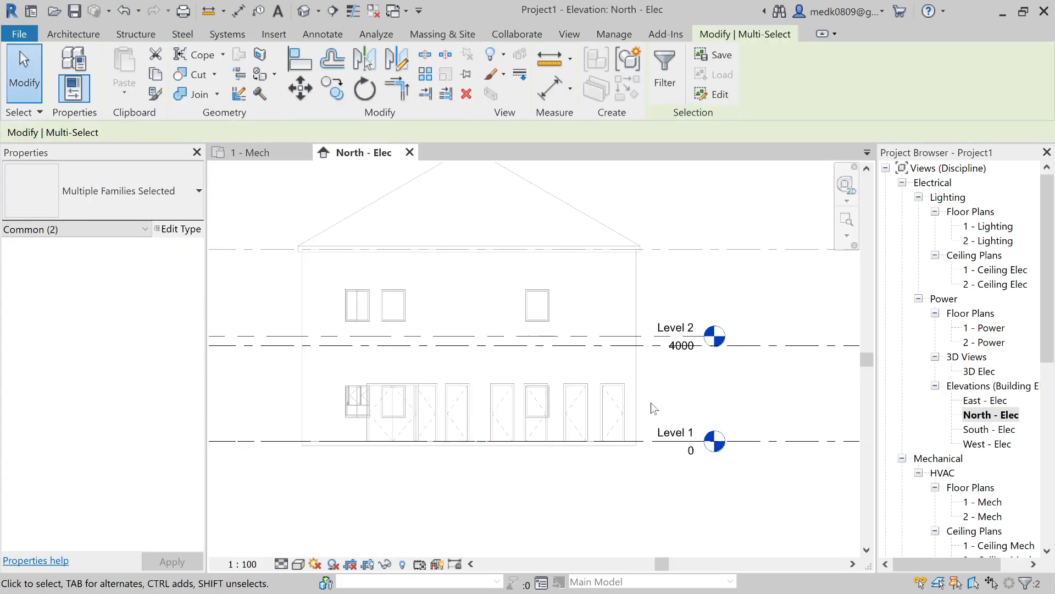
pyautogui.scroll(-3, 650, 402)
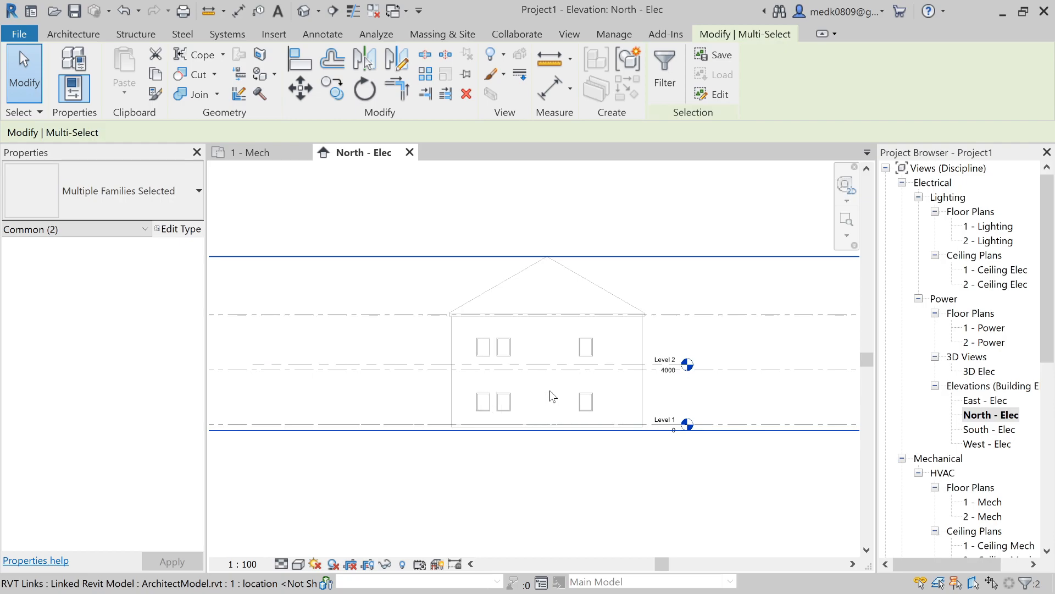
pyautogui.click(410, 152)
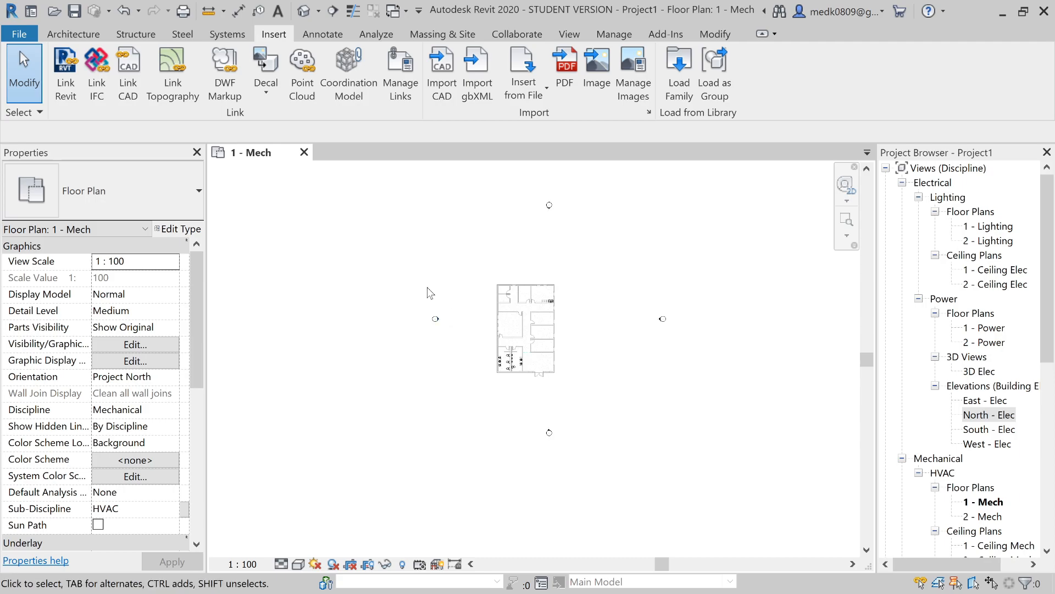
pyautogui.doubleClick(975, 444)
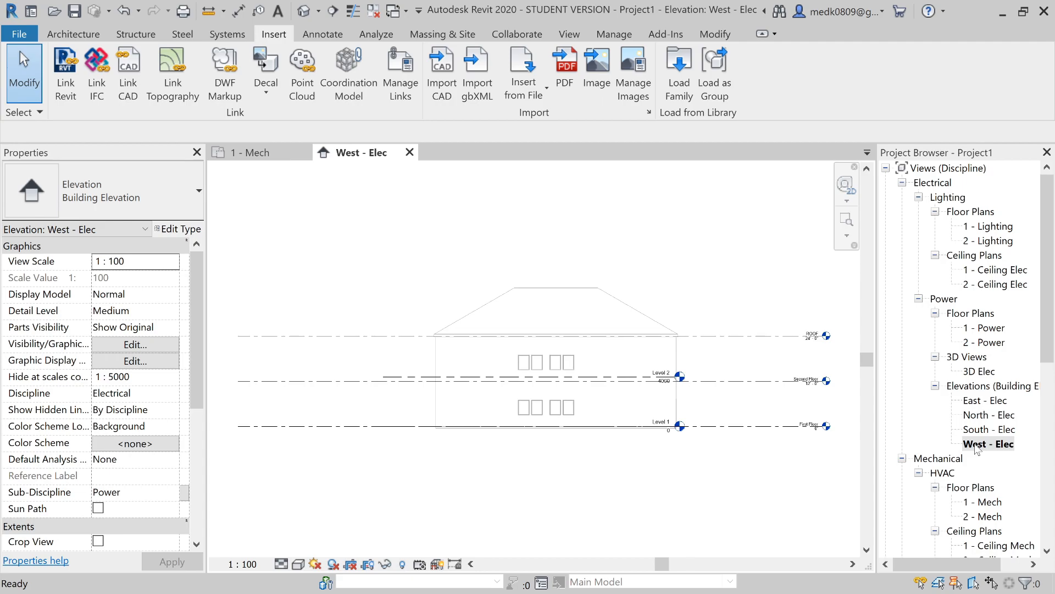
pyautogui.scroll(3, 604, 454)
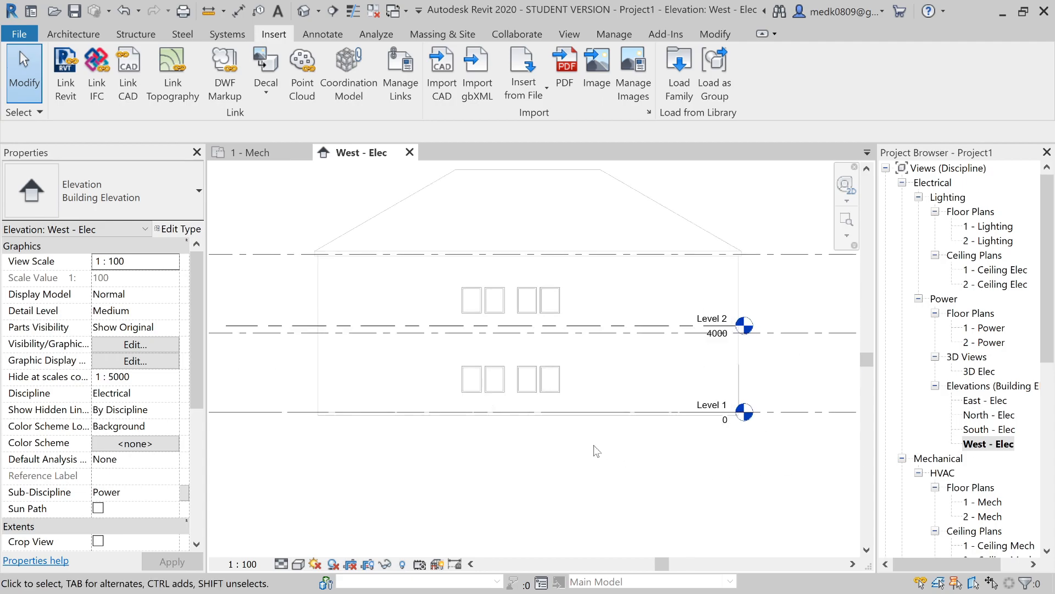
pyautogui.scroll(-3, 595, 446)
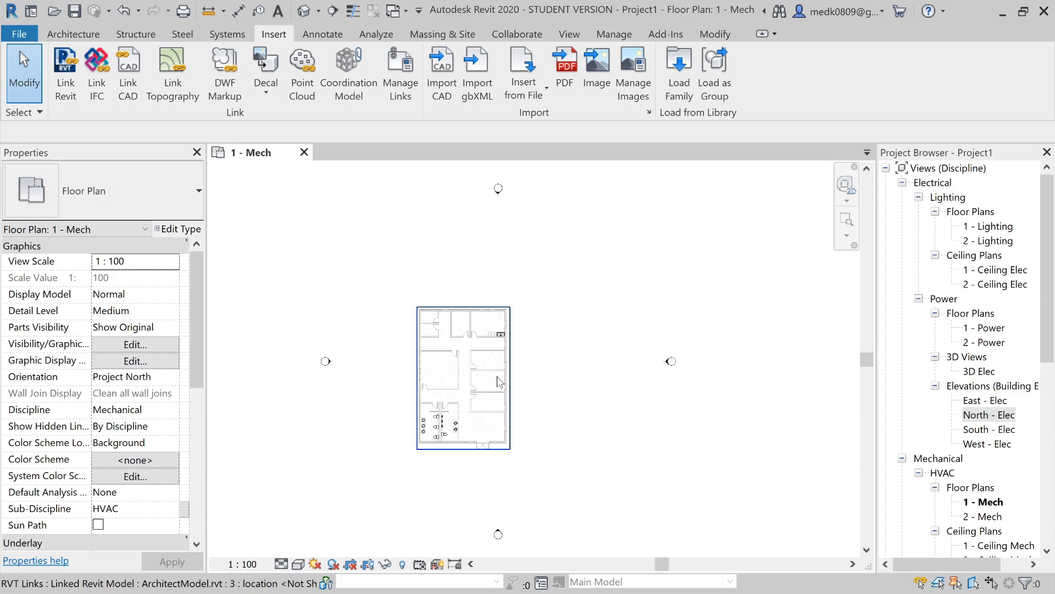
# Remove the ArchitectModel.rvt link from Project1 through the link manager and accept the removal.
pyautogui.click(467, 365)
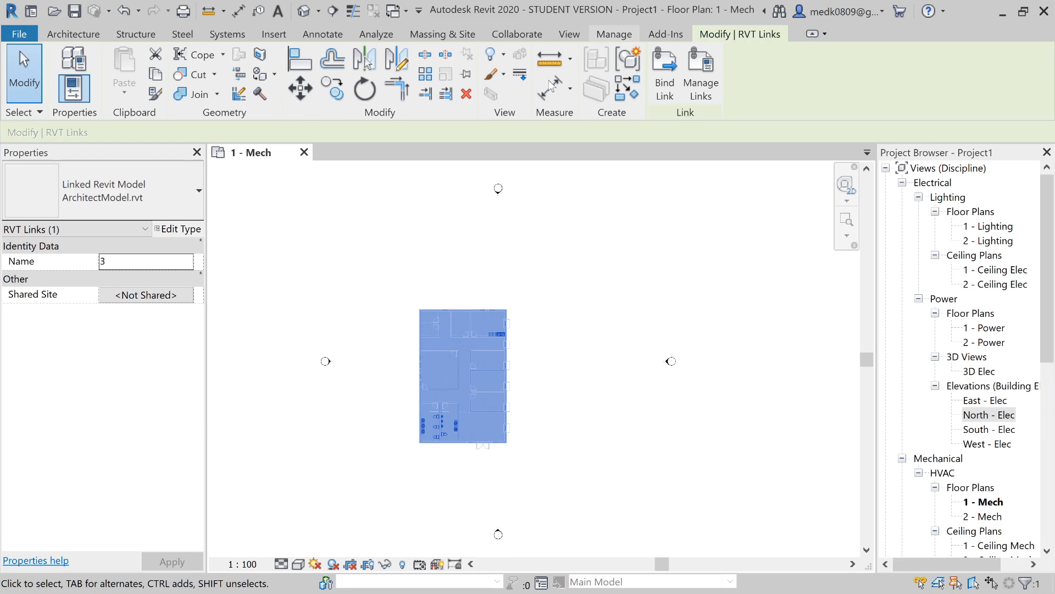
pyautogui.click(614, 33)
pyautogui.click(532, 80)
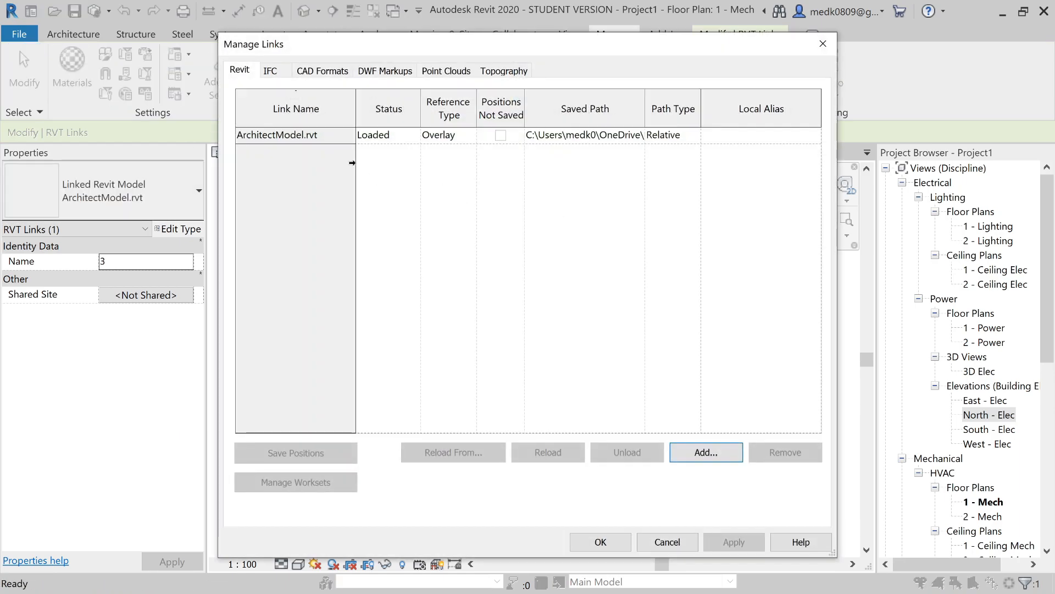
pyautogui.click(315, 135)
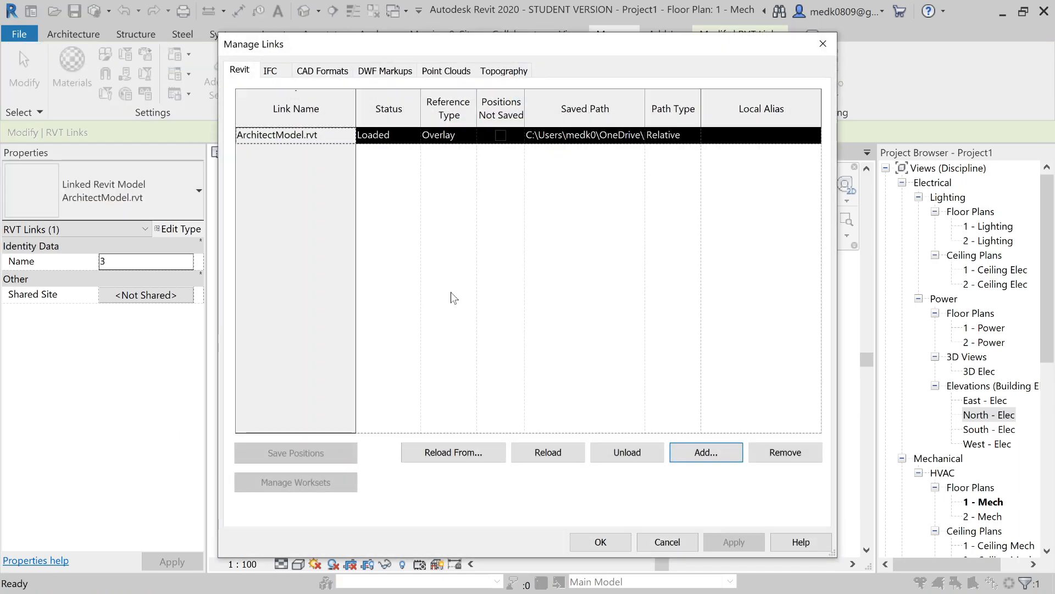
pyautogui.click(789, 451)
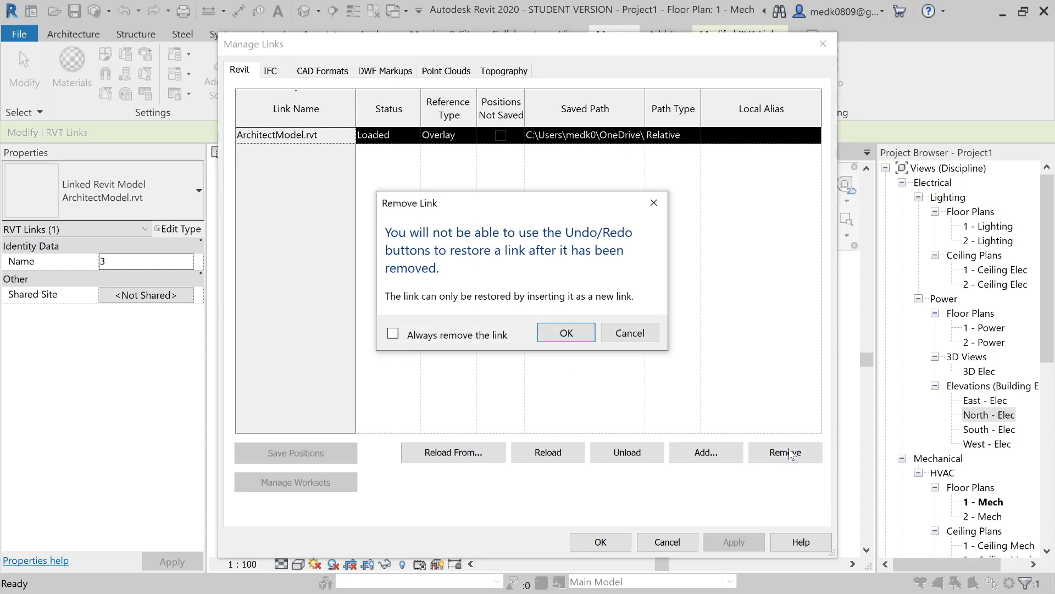
pyautogui.click(566, 332)
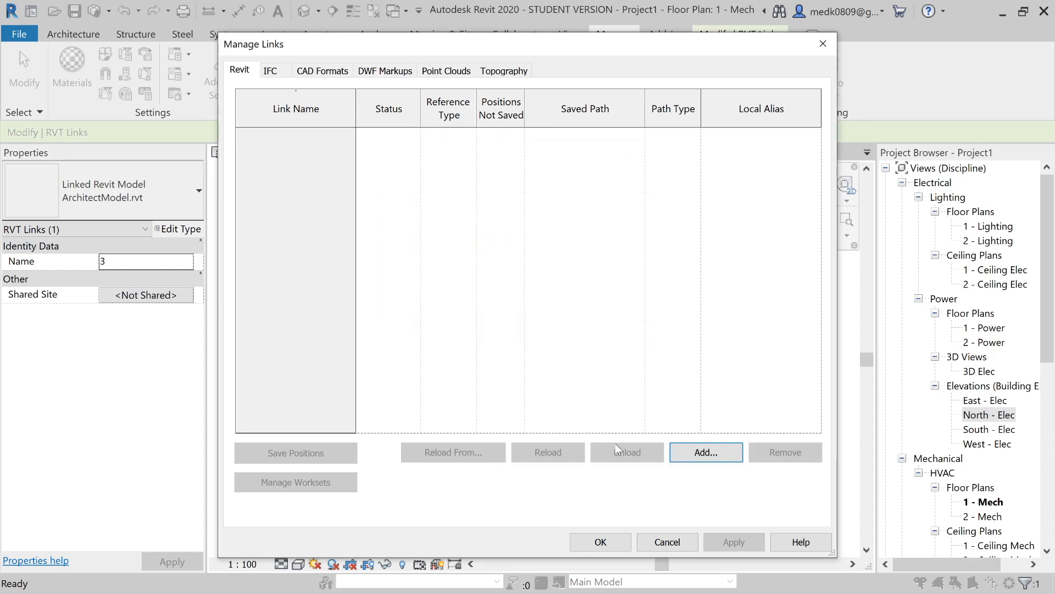
pyautogui.click(601, 541)
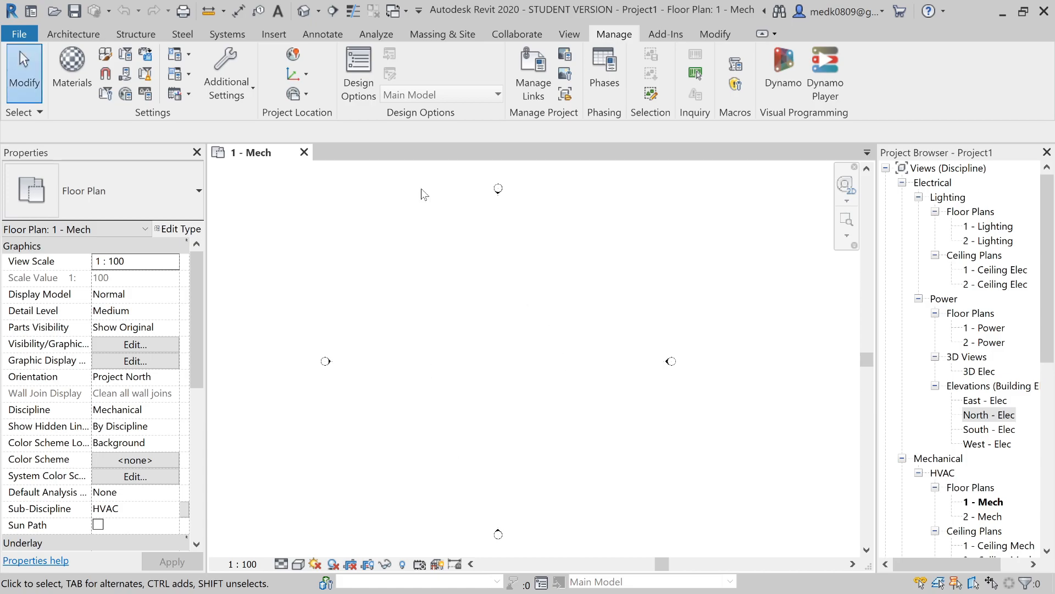
# Examine Level 1 and Level 2 in the North - Elec elevation and the default 3D view, and close both views.
pyautogui.doubleClick(974, 417)
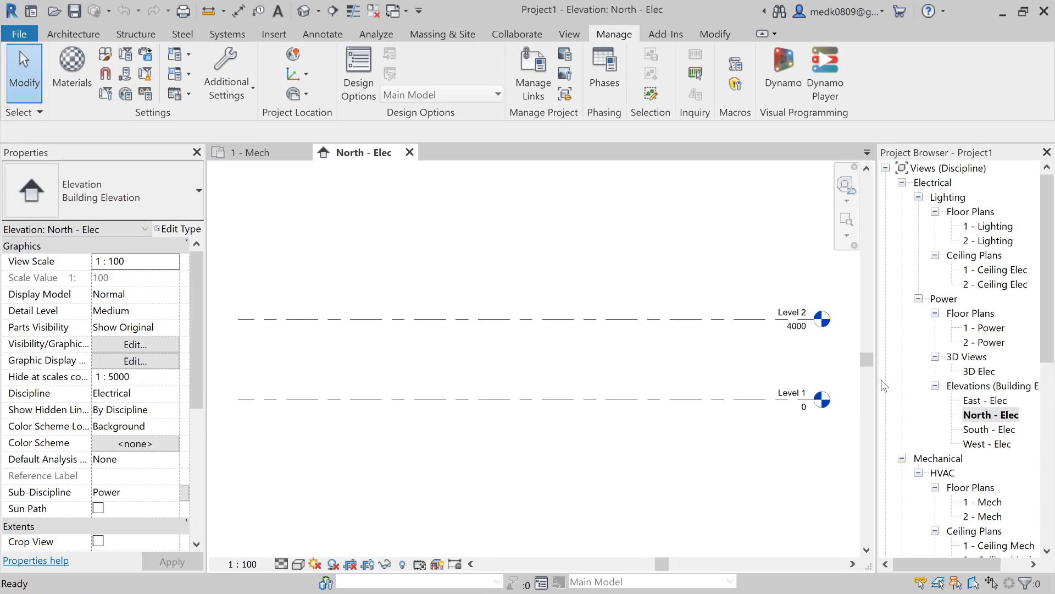
pyautogui.moveTo(835, 355); pyautogui.dragTo(730, 350, button='middle')
pyautogui.scroll(2, 723, 342)
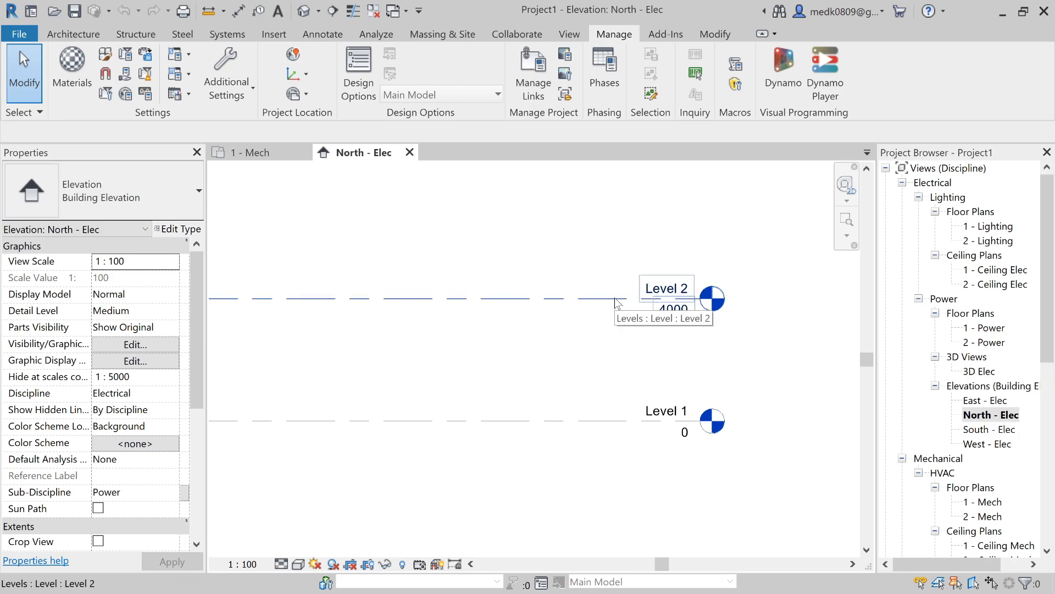
pyautogui.click(304, 11)
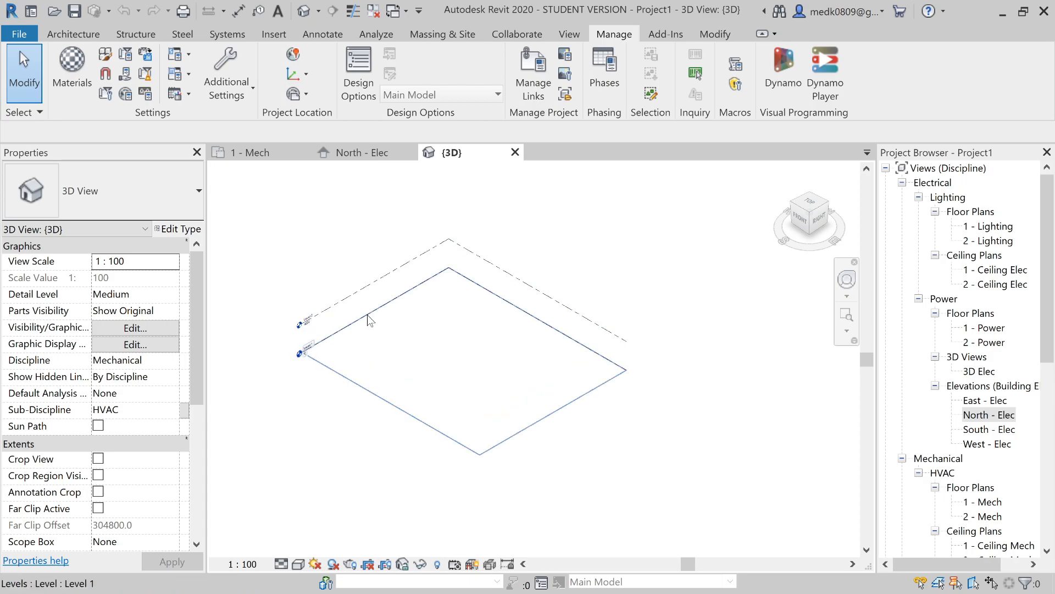
pyautogui.click(515, 152)
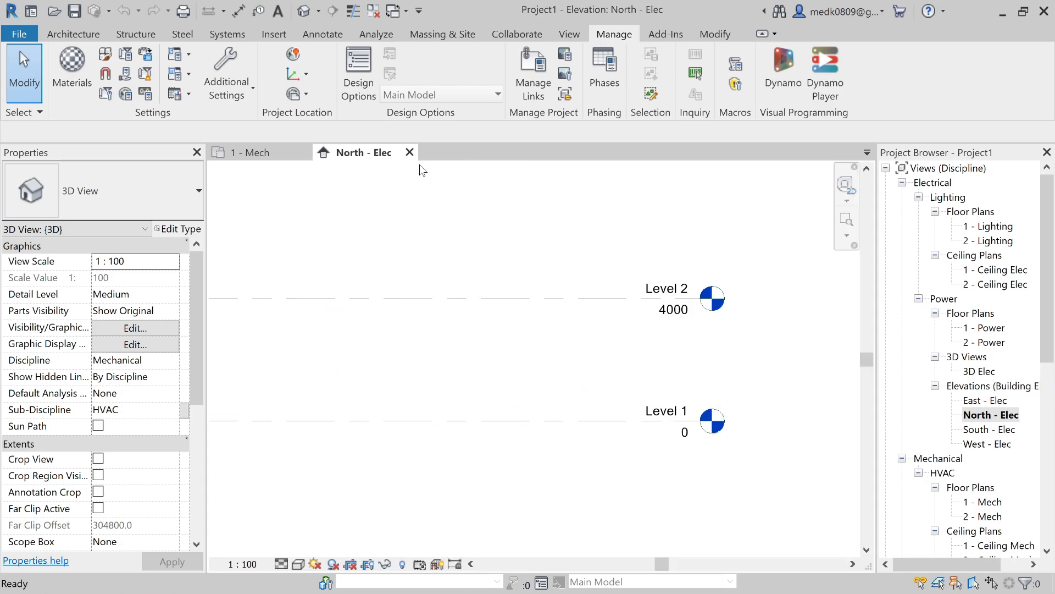
pyautogui.click(410, 153)
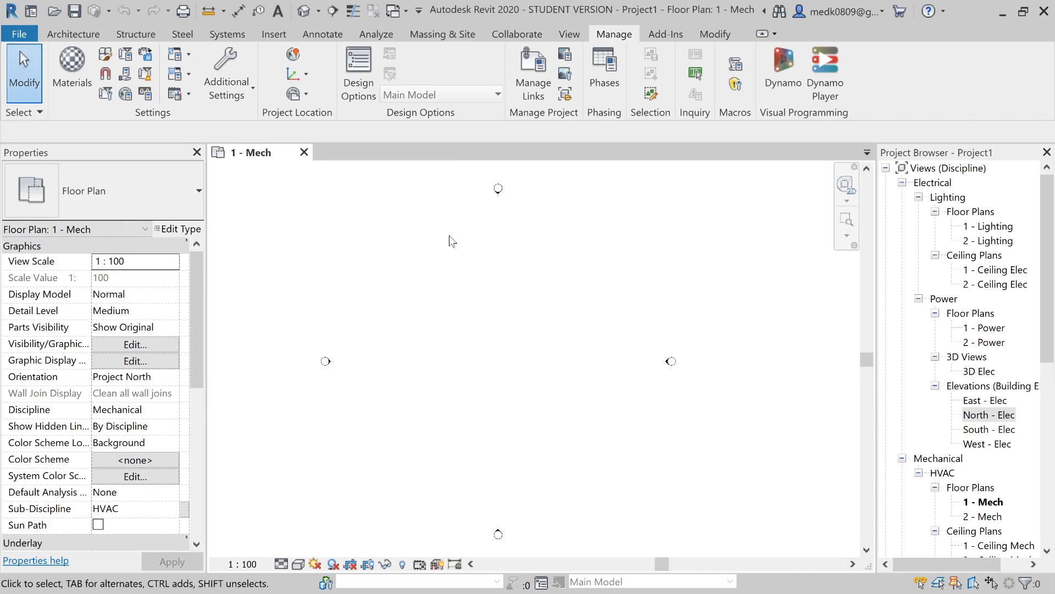
# Start a CAD link in the 1 - Mech plan and choose FloorplanLevel01.dwg from the Desktop.
pyautogui.scroll(-2, 471, 252)
pyautogui.click(264, 36)
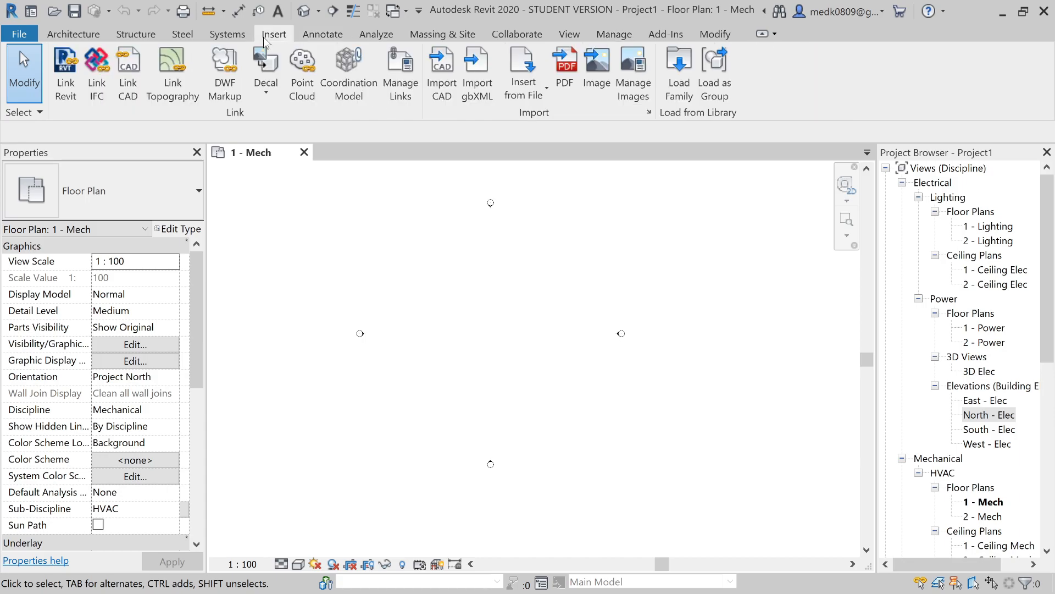
pyautogui.click(123, 85)
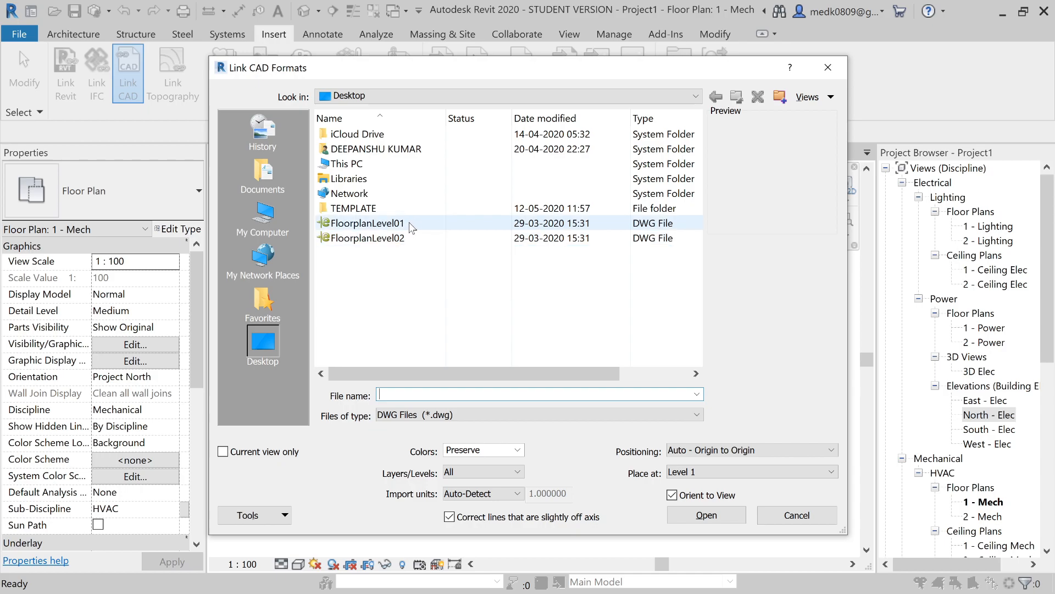
pyautogui.click(411, 226)
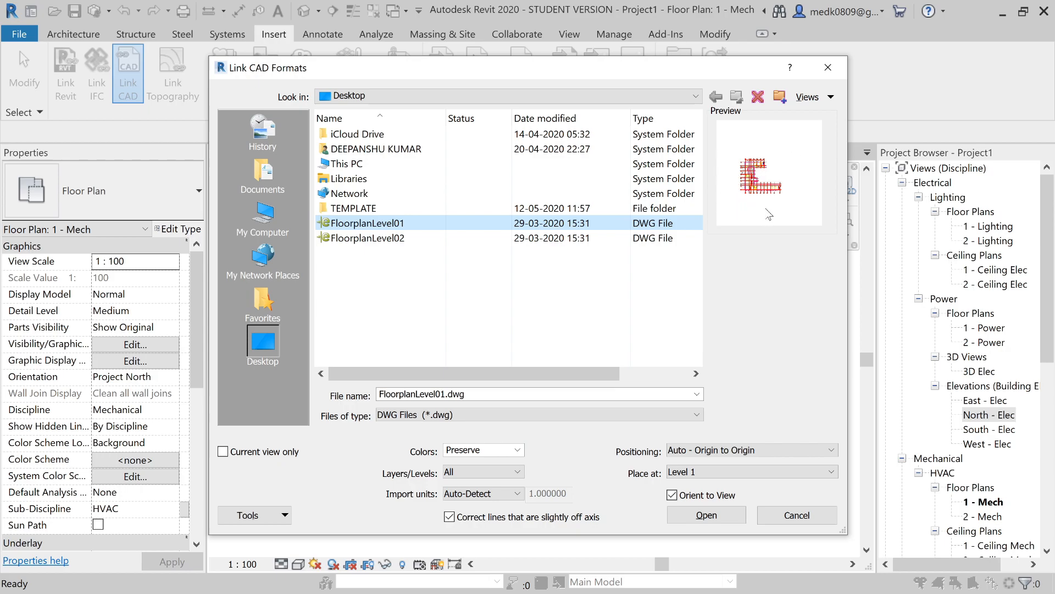
# Try Black and White as the CAD link's colors, and set them back to Preserve.
pyautogui.click(520, 453)
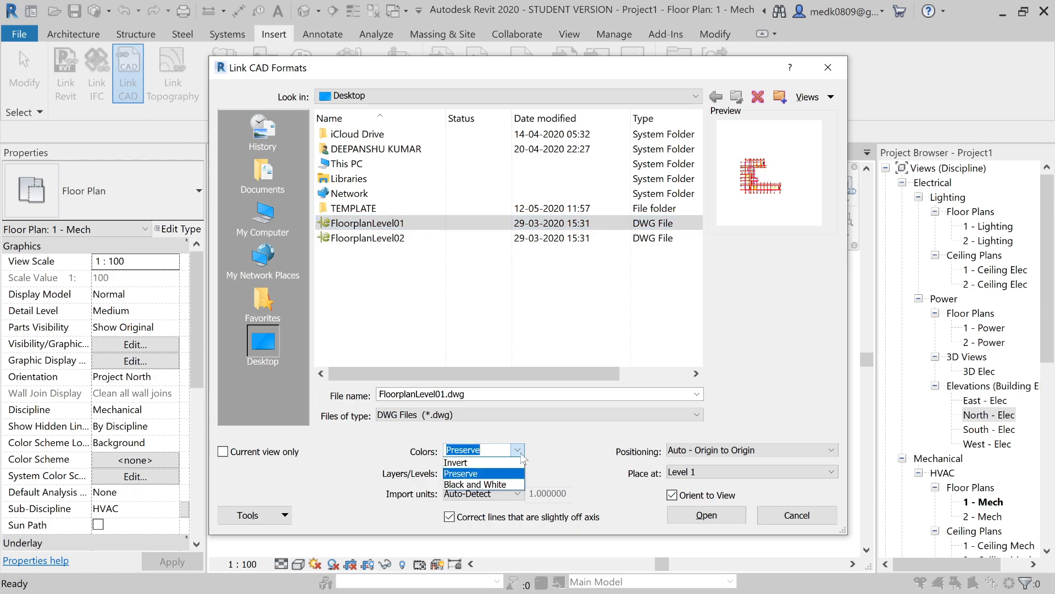
pyautogui.click(504, 485)
pyautogui.click(504, 451)
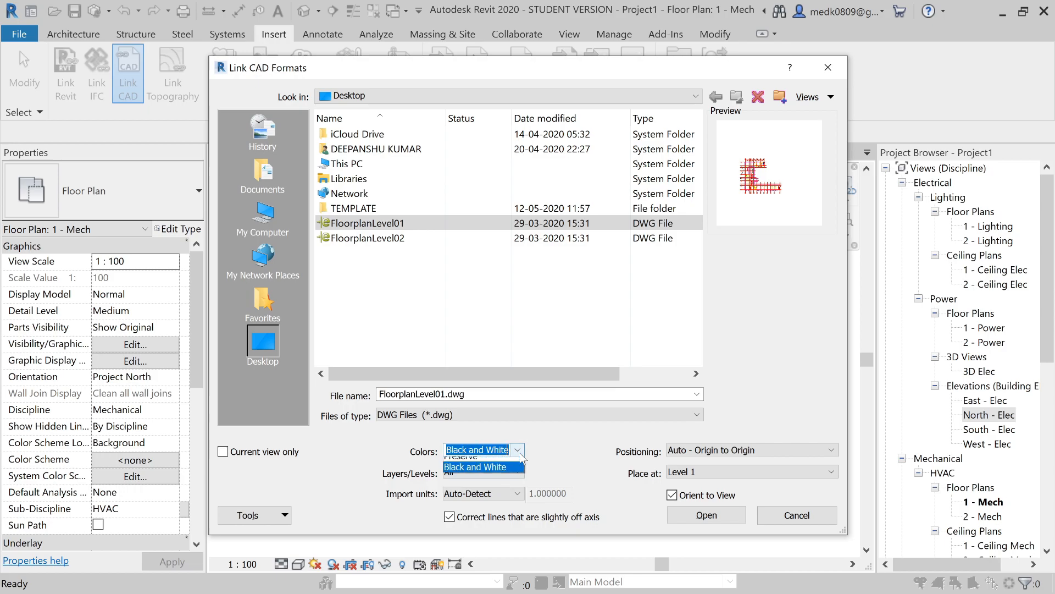
pyautogui.click(505, 474)
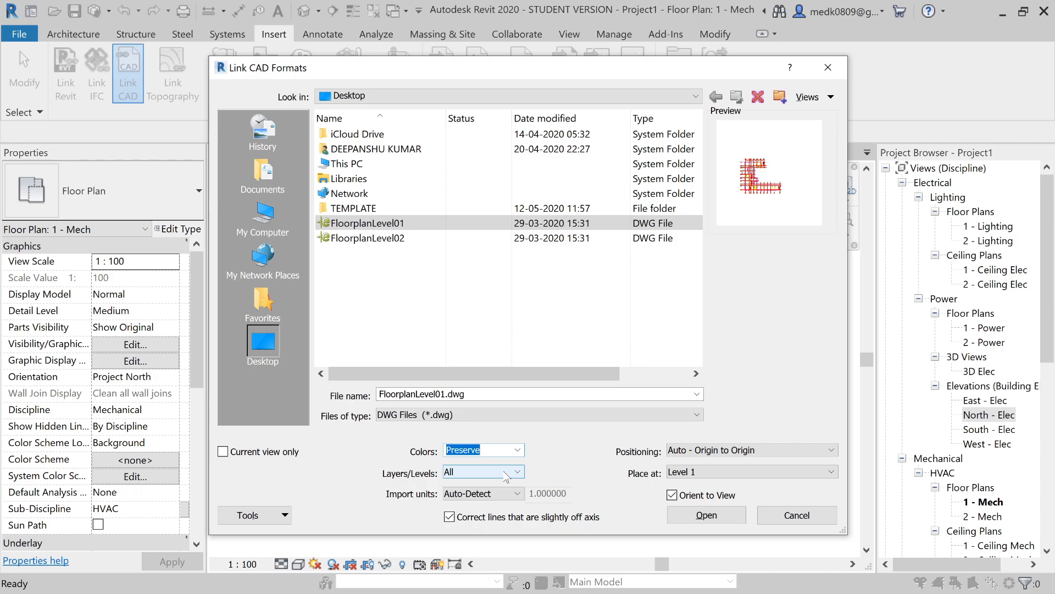
# Try Specify as the CAD link's layers/levels option, and set it back to All.
pyautogui.click(506, 474)
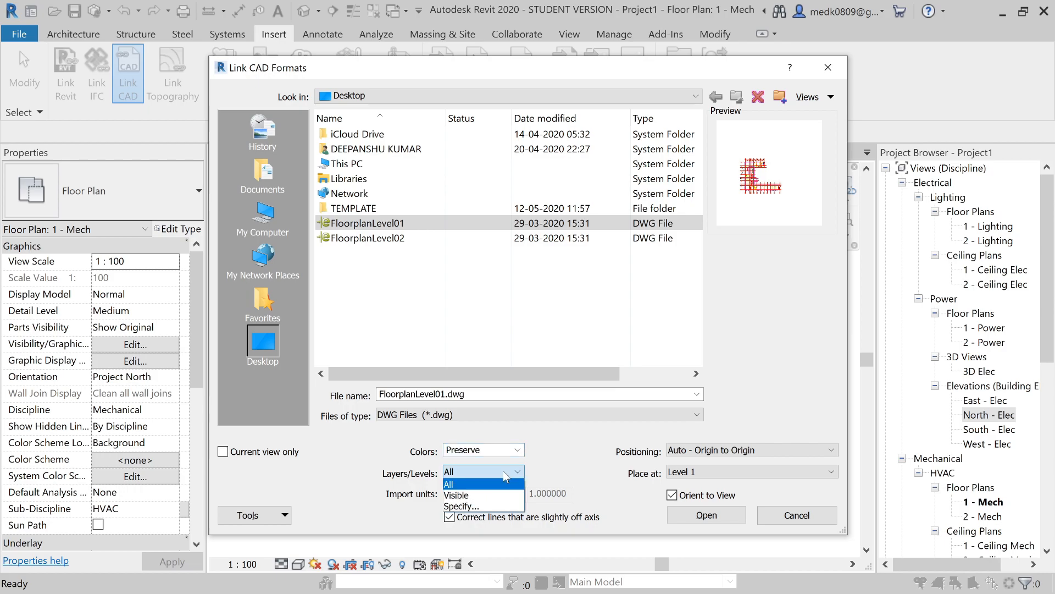
pyautogui.click(587, 439)
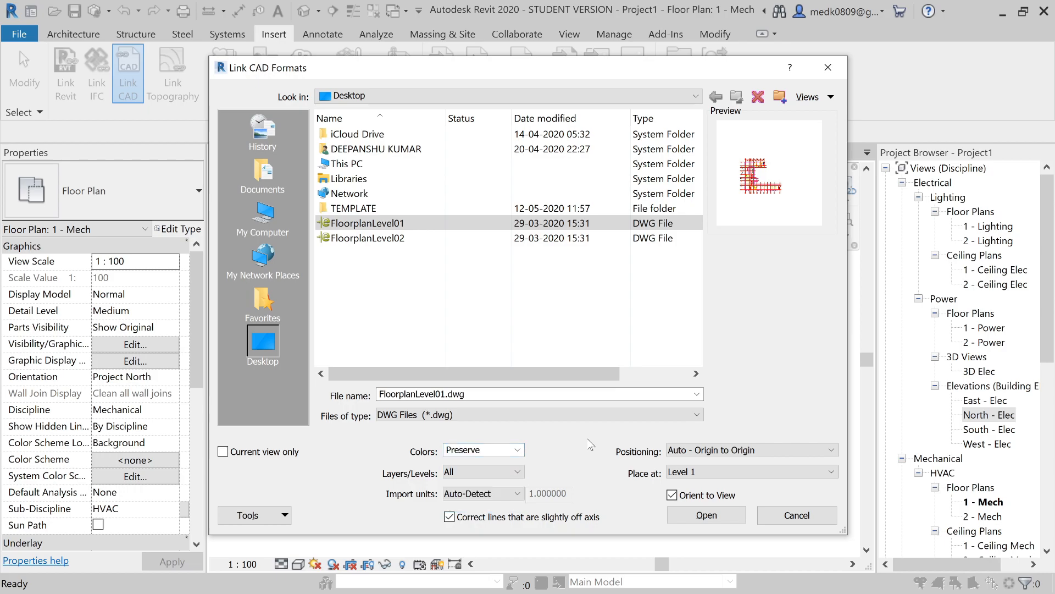
pyautogui.click(463, 472)
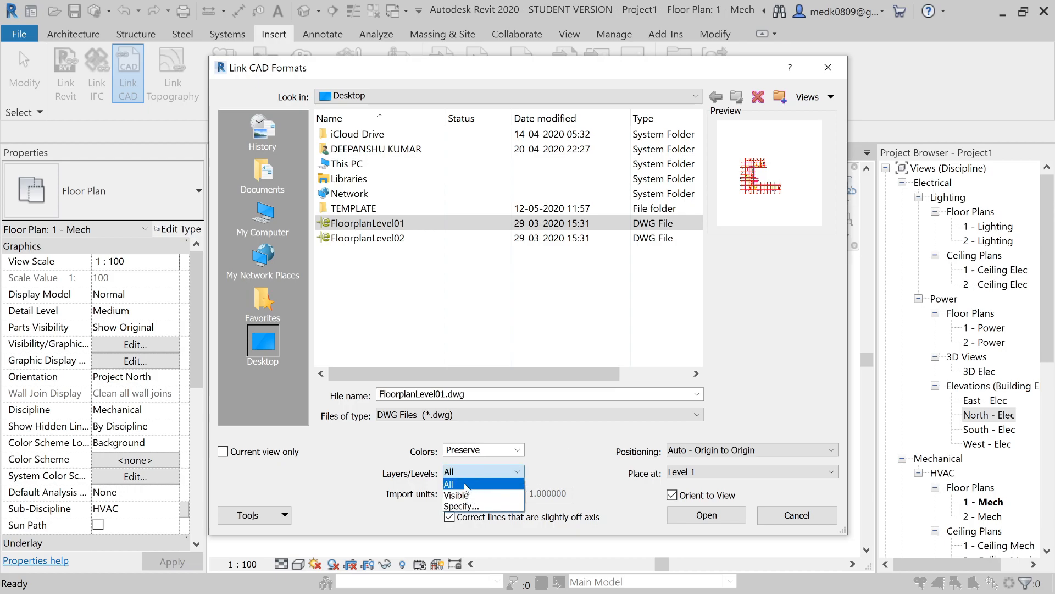
pyautogui.click(482, 505)
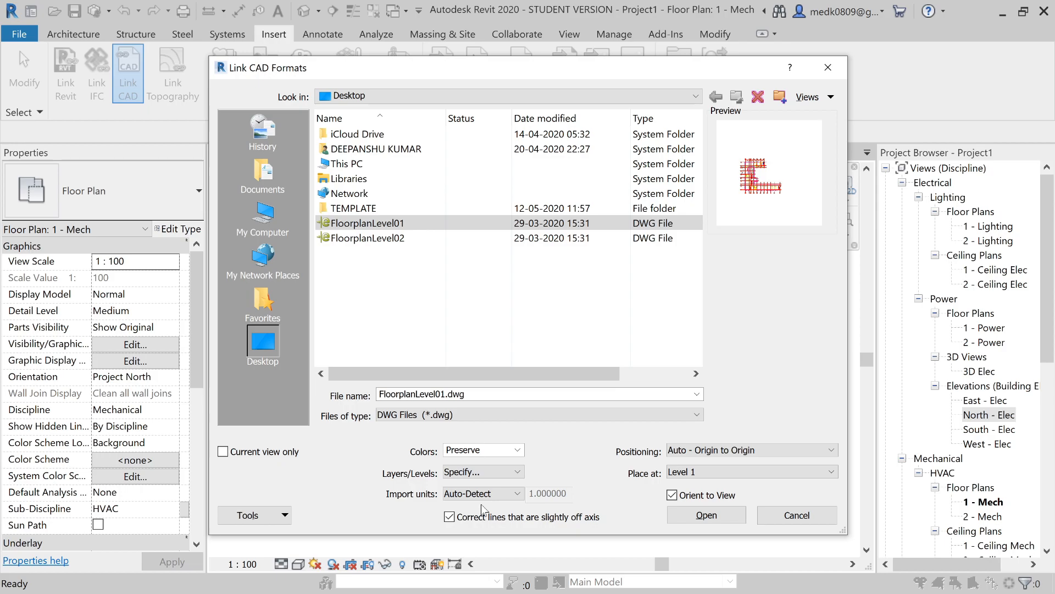
pyautogui.click(490, 476)
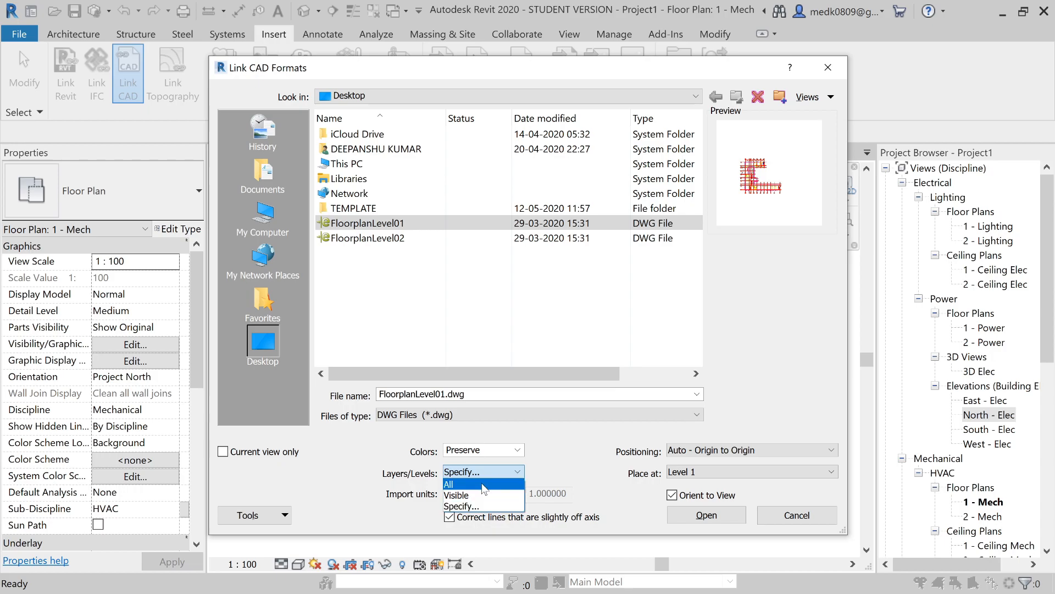
pyautogui.click(483, 484)
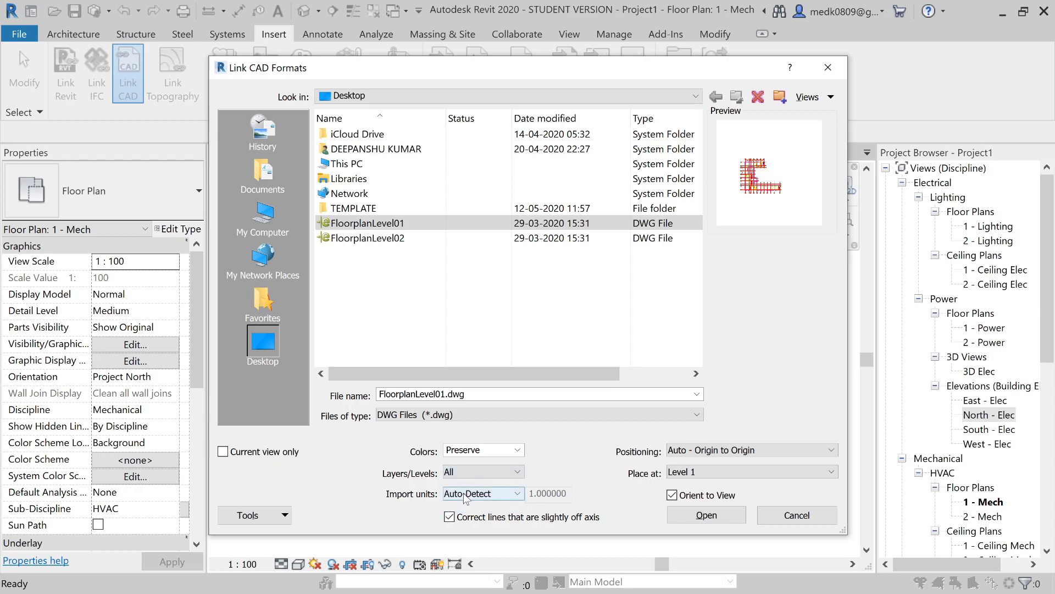
# Link FloorplanLevel01.dwg into the 1 - Mech plan with Auto-Detect import units, placed at Level 1.
pyautogui.click(465, 496)
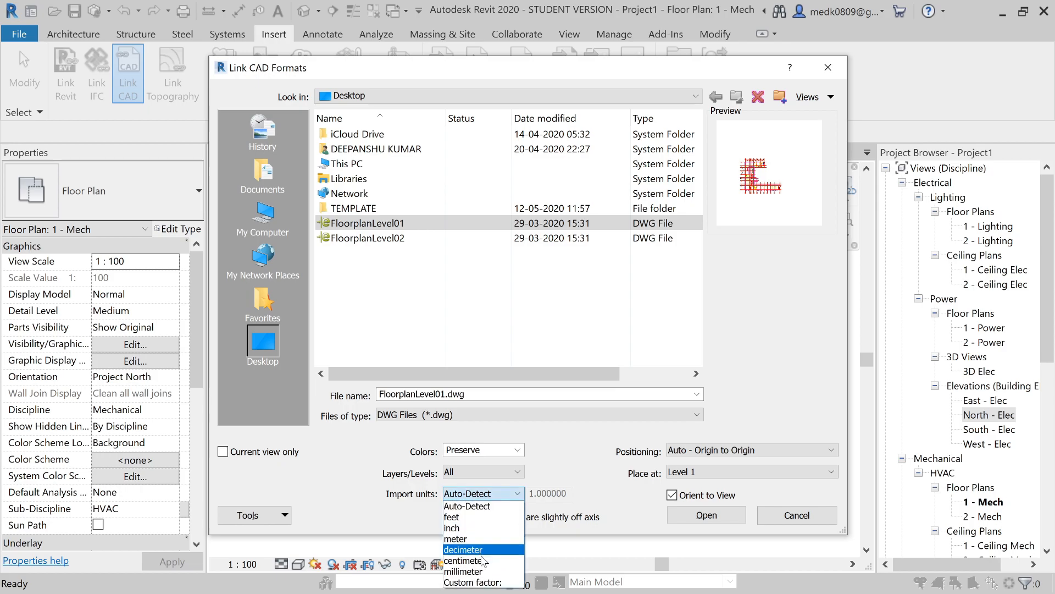
pyautogui.click(489, 510)
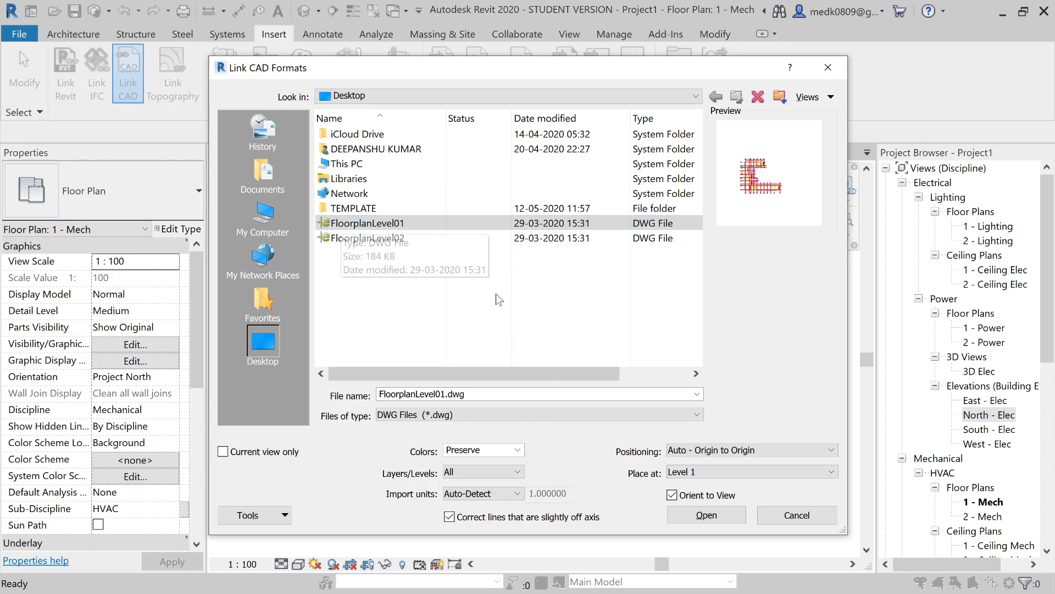
pyautogui.click(695, 472)
pyautogui.click(694, 471)
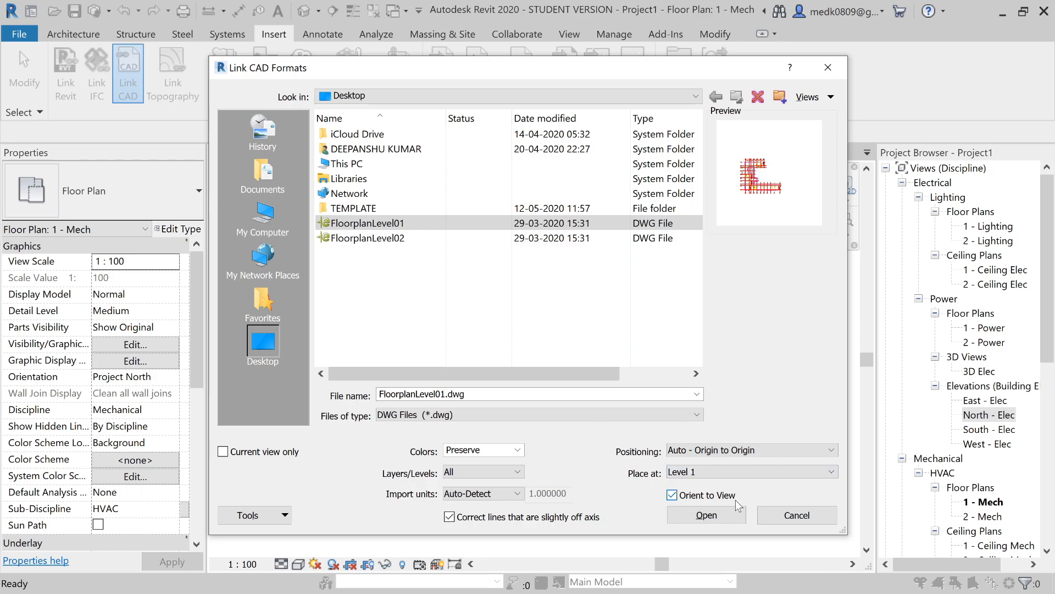
pyautogui.click(720, 515)
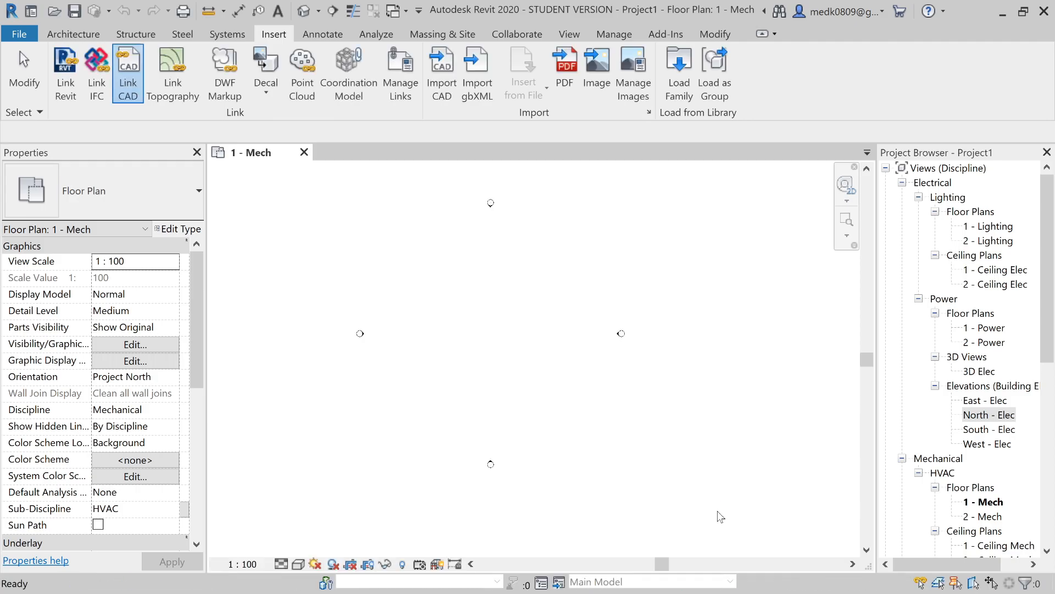
pyautogui.scroll(-2, 649, 501)
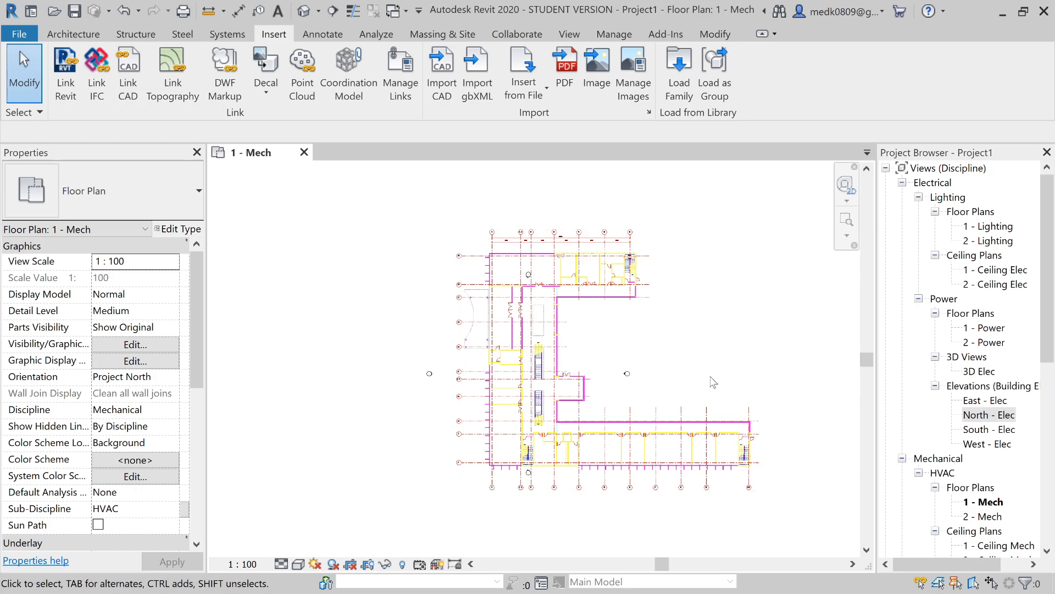
pyautogui.moveTo(718, 338); pyautogui.dragTo(687, 339, button='middle')
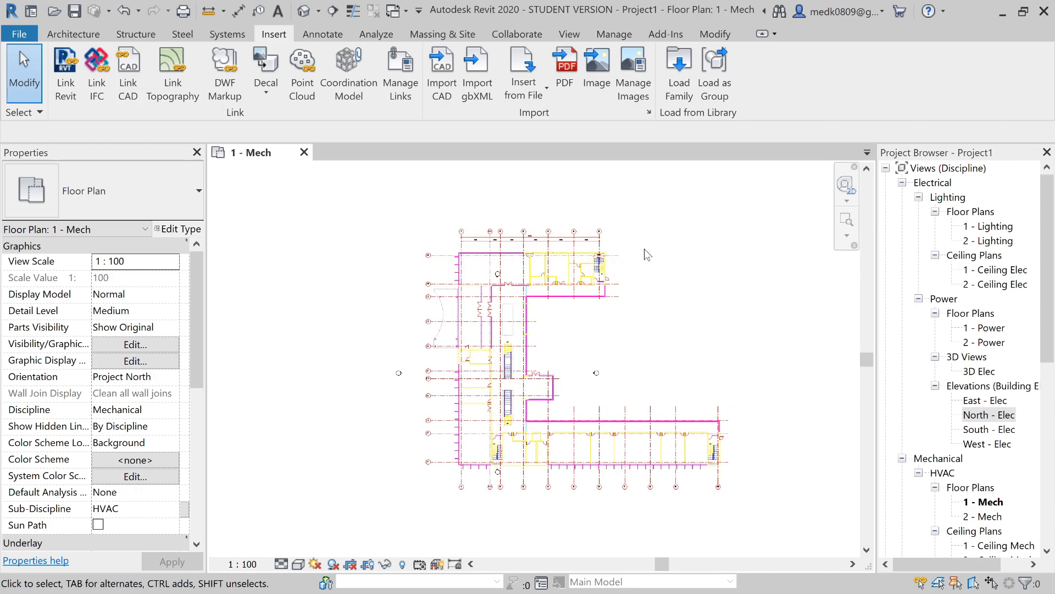
# Examine the linked Level 1 floor plan in the default 3D view and select the Level 1 datum to compare their heights.
pyautogui.click(304, 11)
pyautogui.scroll(-2, 481, 288)
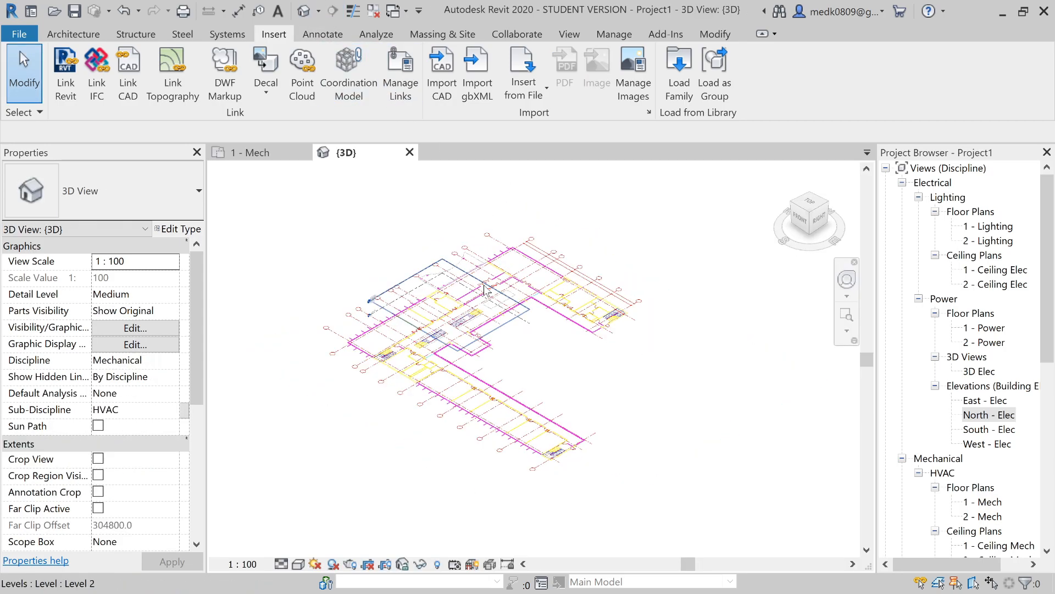
pyautogui.scroll(1, 428, 299)
pyautogui.scroll(3, 387, 320)
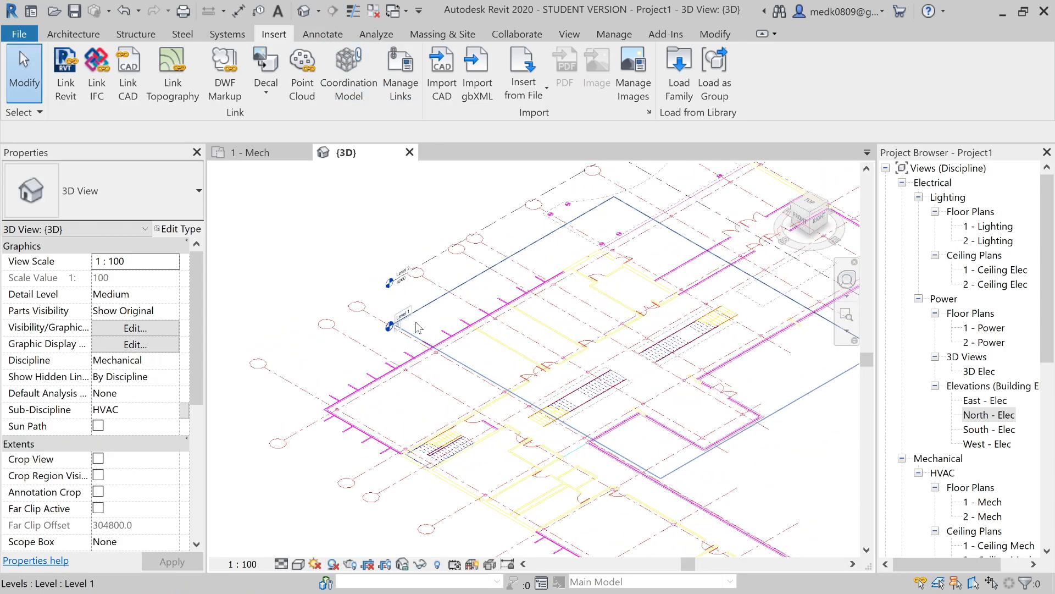
pyautogui.click(427, 309)
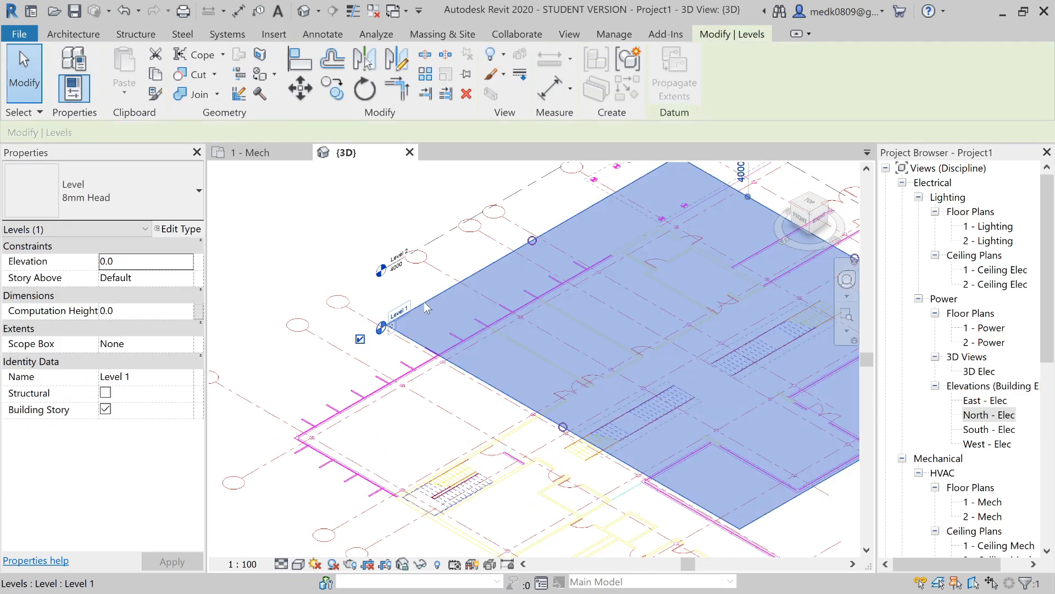
pyautogui.scroll(-5, 428, 310)
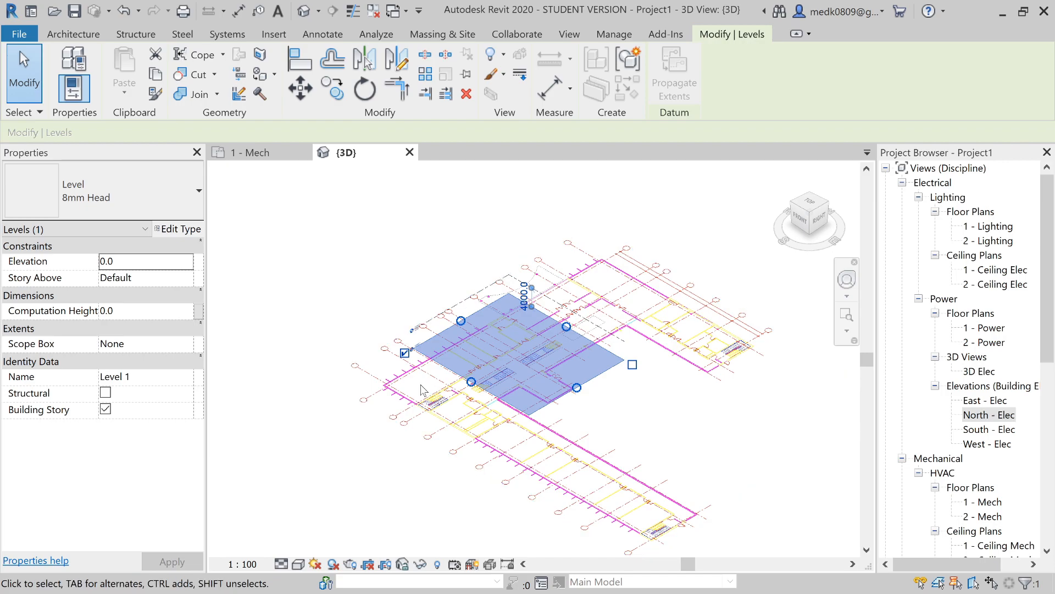
pyautogui.scroll(2, 421, 389)
pyautogui.scroll(-2, 440, 392)
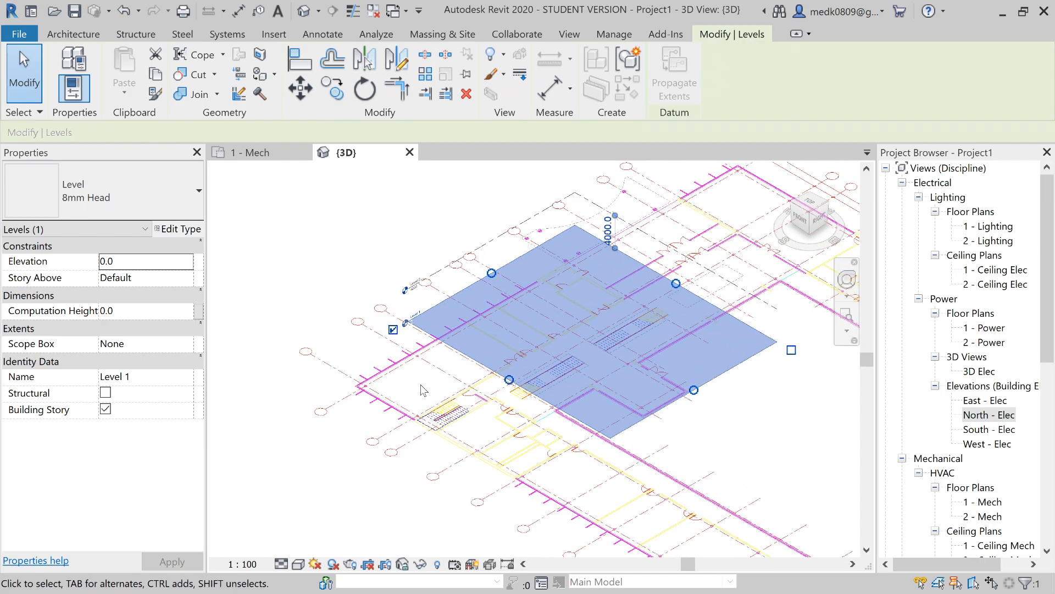
# Examine the FloorplanLevel01.dwg link against Level 1 in the North - Elec elevation, and close the elevation and 3D views.
pyautogui.doubleClick(999, 416)
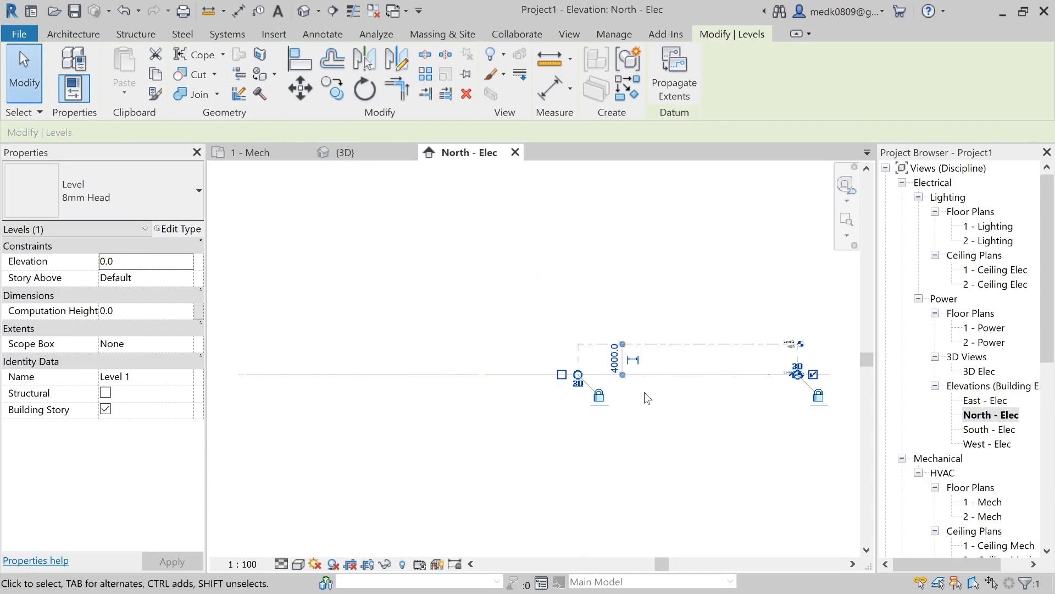
pyautogui.click(520, 375)
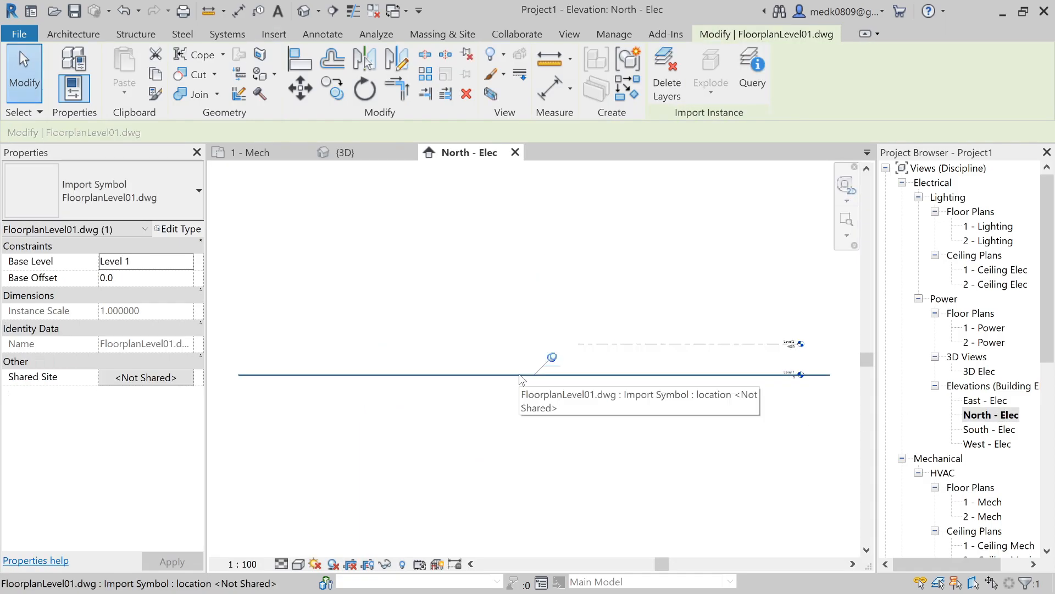
pyautogui.scroll(1, 845, 381)
pyautogui.scroll(3, 845, 380)
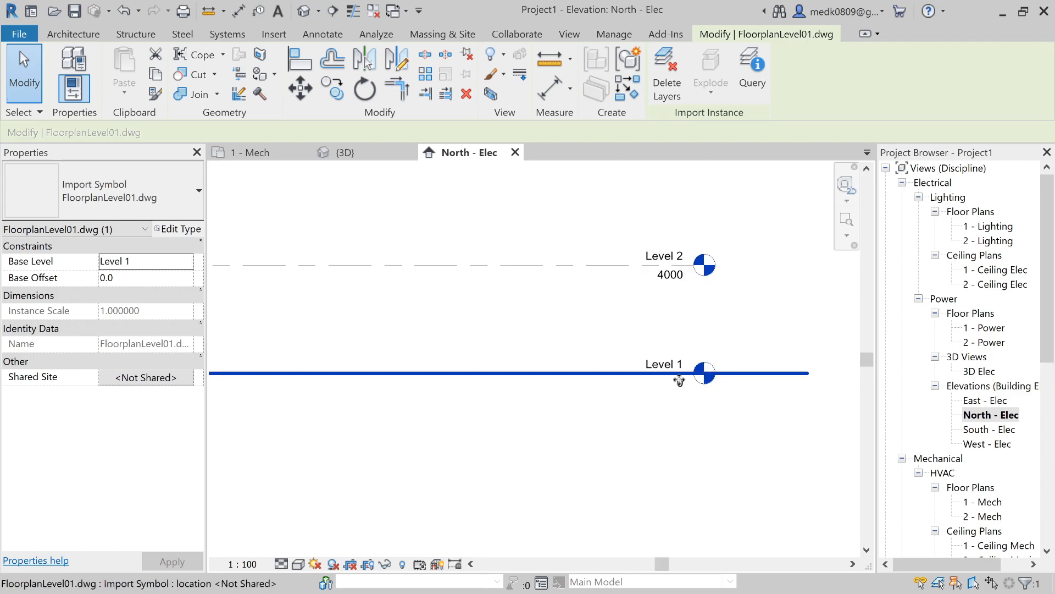
pyautogui.scroll(-4, 679, 379)
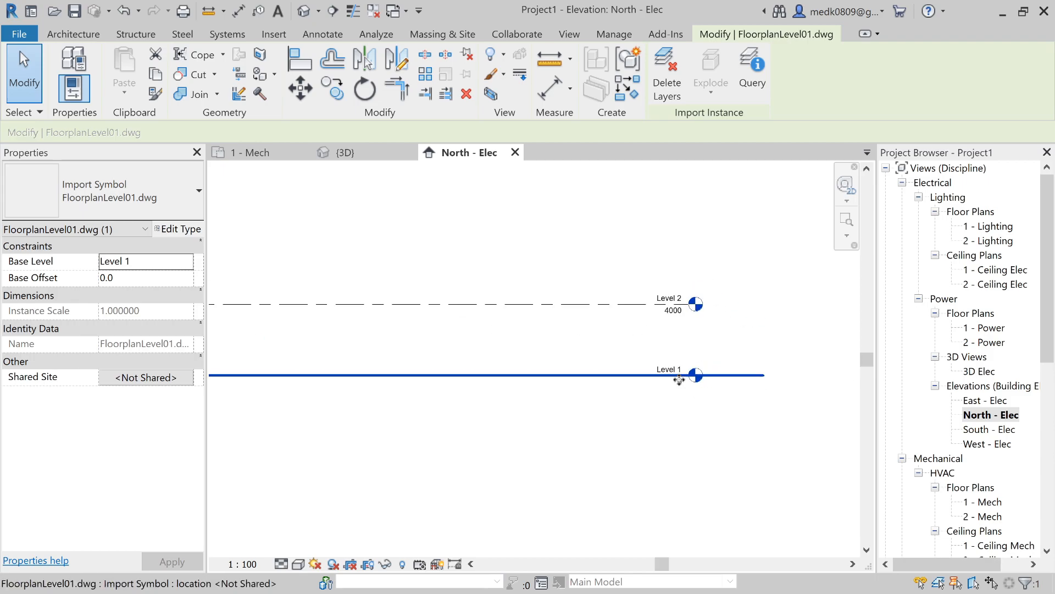
pyautogui.click(515, 152)
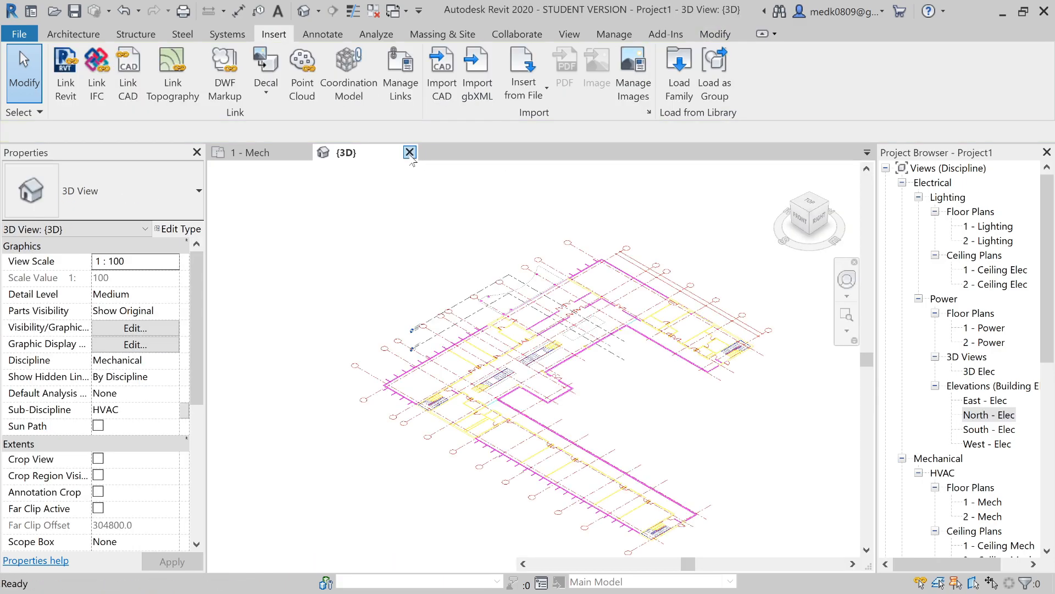
pyautogui.click(409, 152)
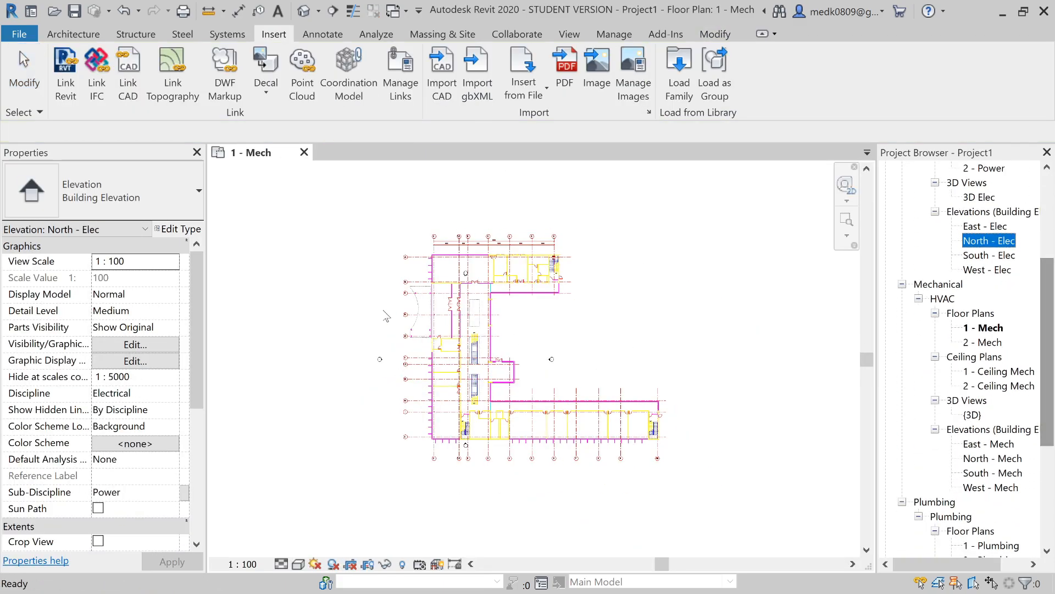
# Link FloorplanLevel02.dwg into the 2 - Mech plan with Black and White colors, placed at Level 2.
pyautogui.doubleClick(991, 342)
pyautogui.scroll(2, 438, 385)
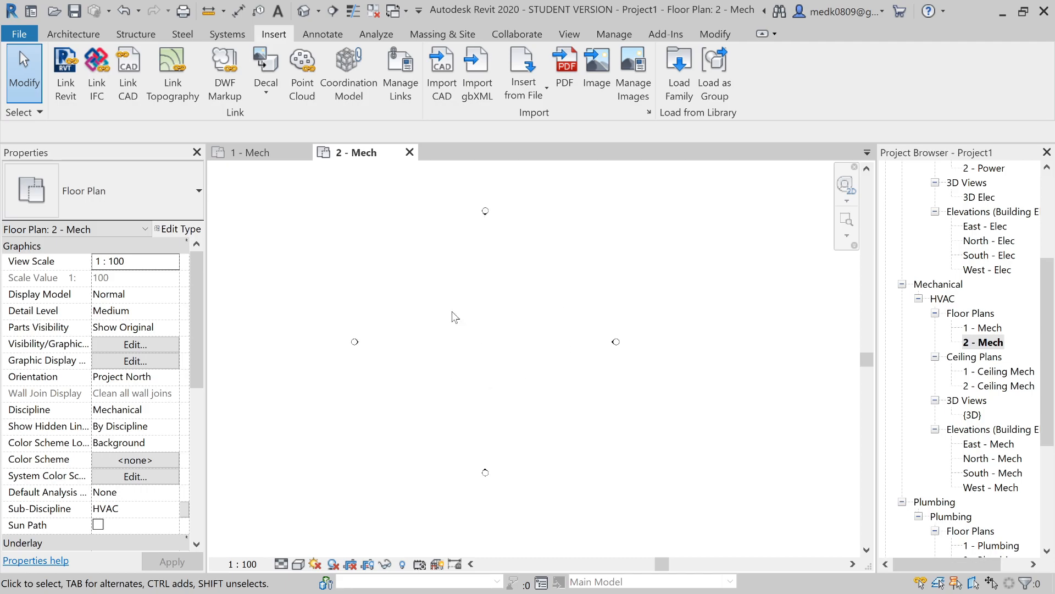
pyautogui.click(127, 77)
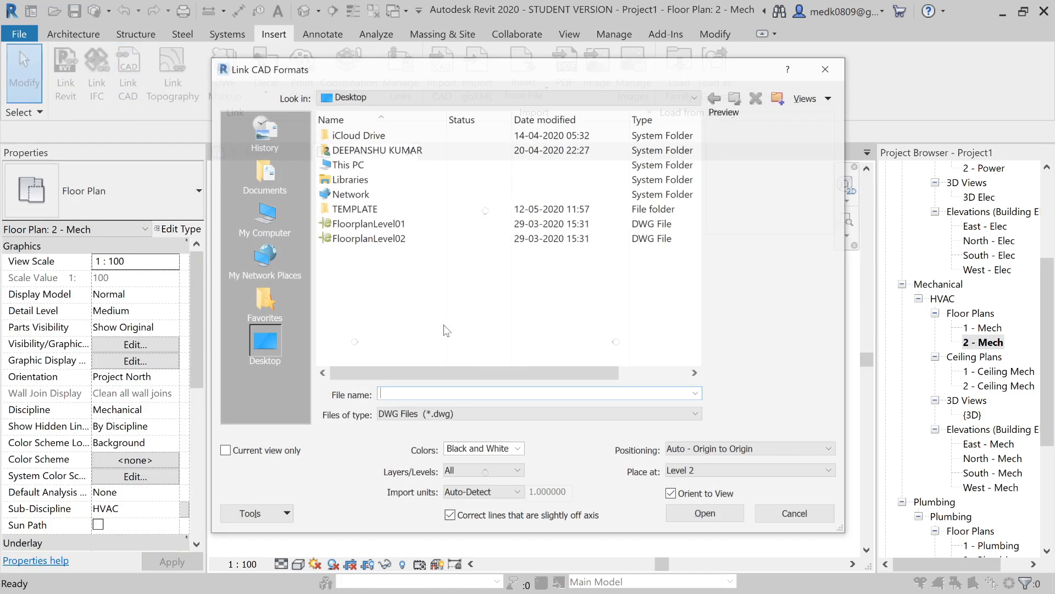
pyautogui.click(355, 243)
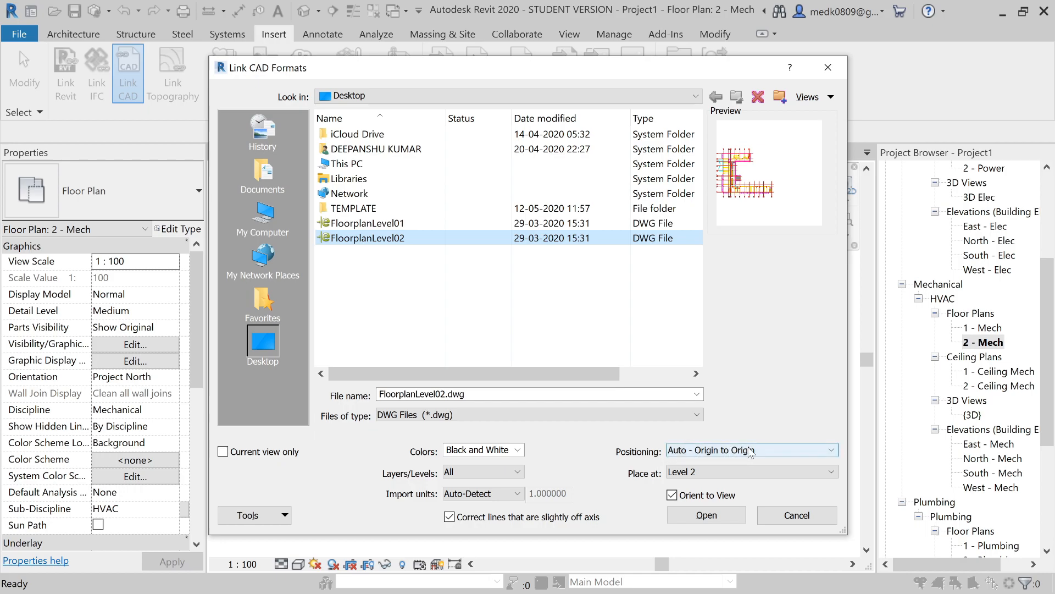
pyautogui.click(685, 472)
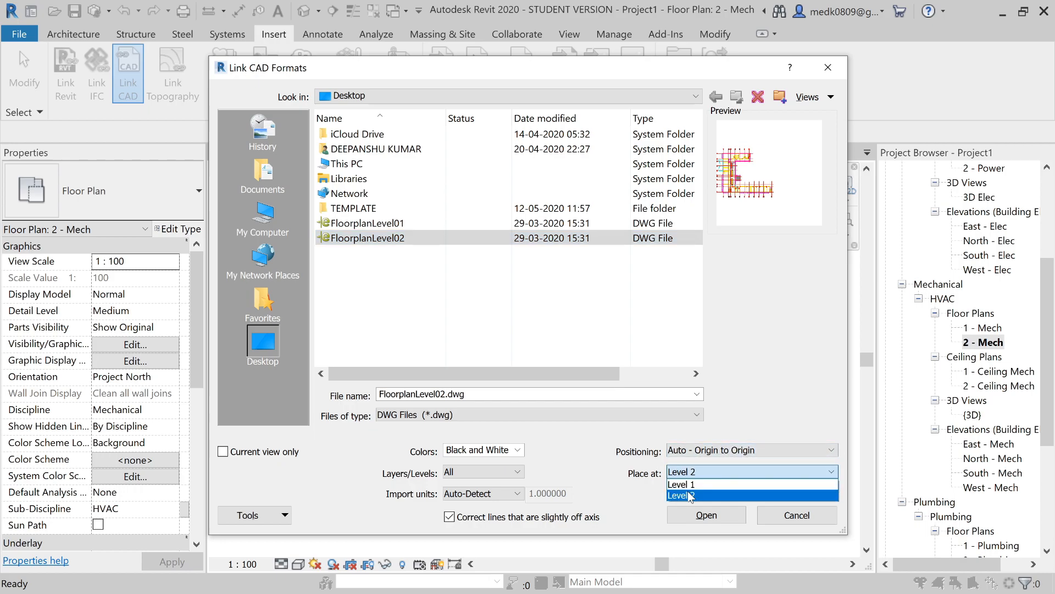
pyautogui.click(687, 496)
pyautogui.click(696, 516)
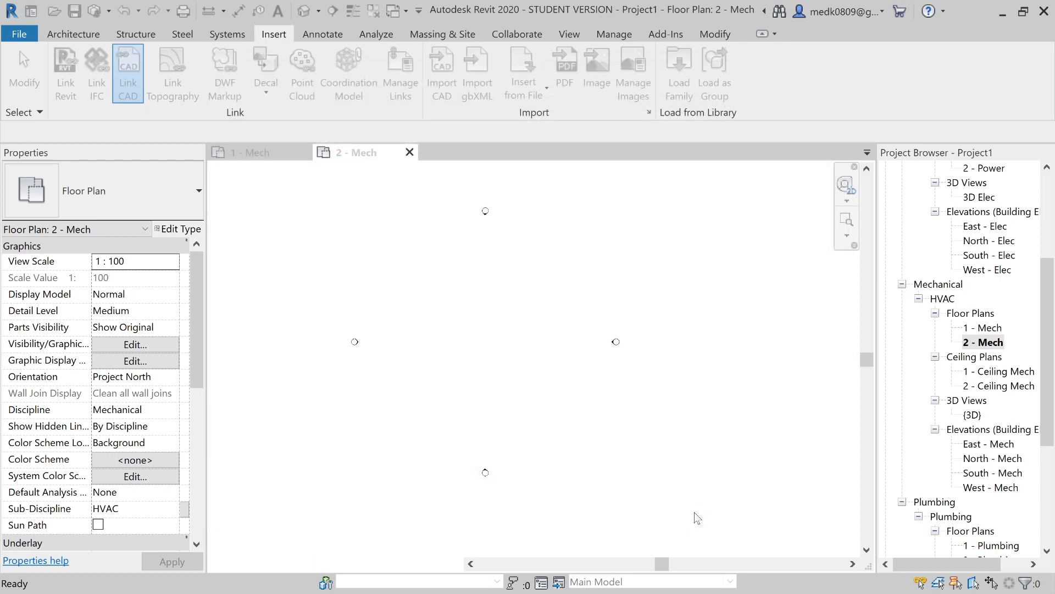
pyautogui.scroll(-2, 676, 440)
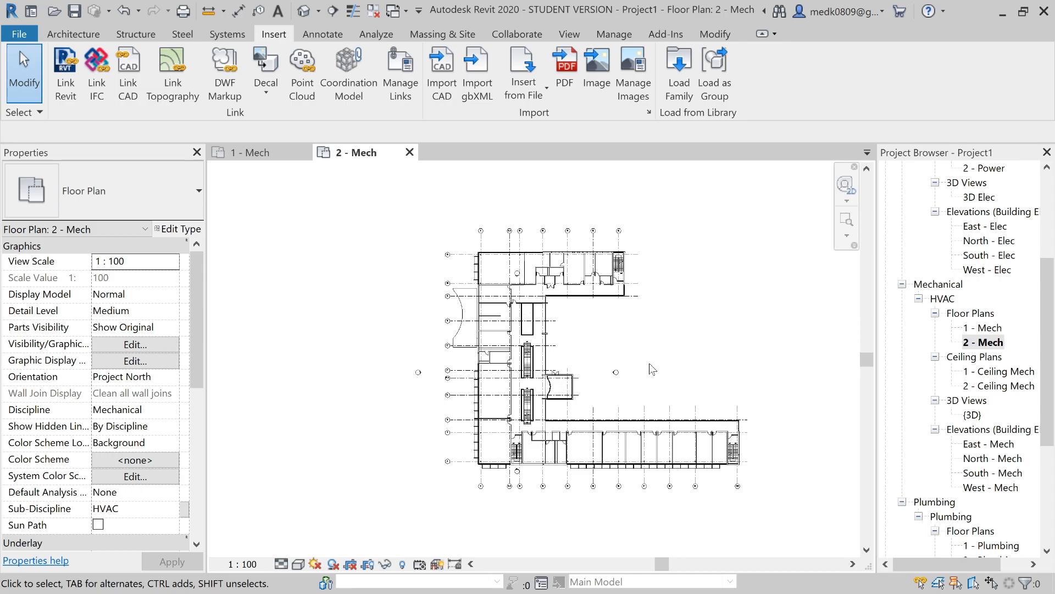
# Examine both linked floor plans from the side in the default 3D view against Level 1 and Level 2.
pyautogui.click(303, 11)
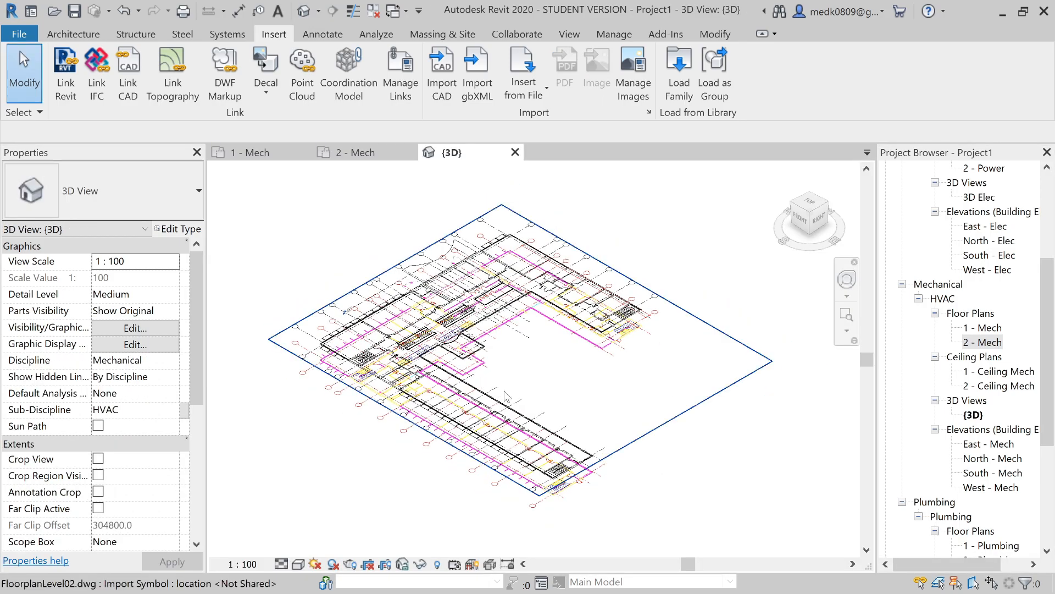
pyautogui.keyDown('shift'); pyautogui.moveTo(507, 399); pyautogui.dragTo(504, 271, button='middle'); pyautogui.keyUp('shift')
pyautogui.scroll(10, 410, 360)
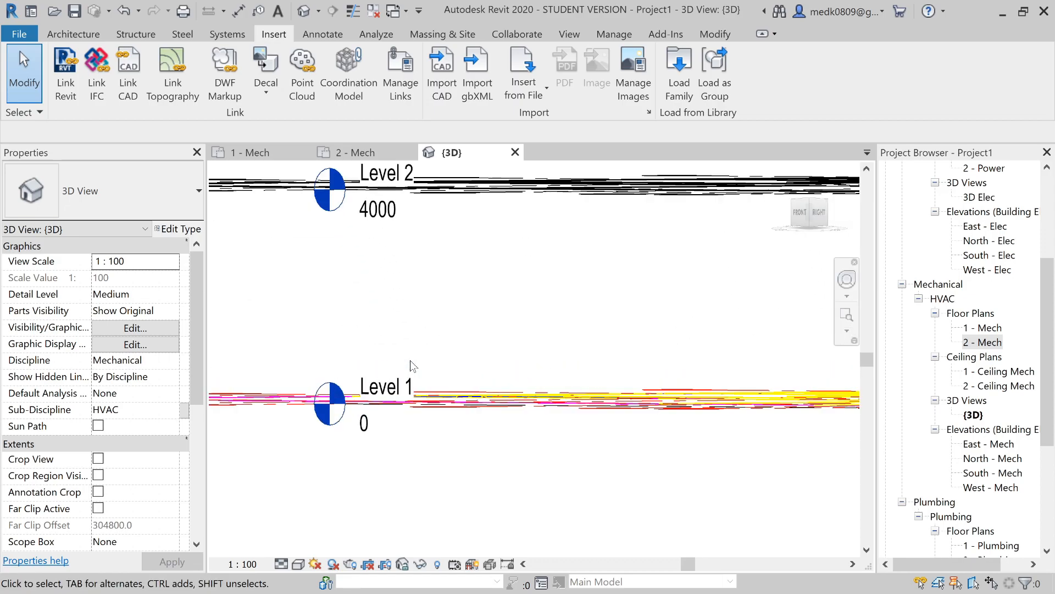
pyautogui.scroll(-1, 410, 360)
pyautogui.scroll(-1, 410, 361)
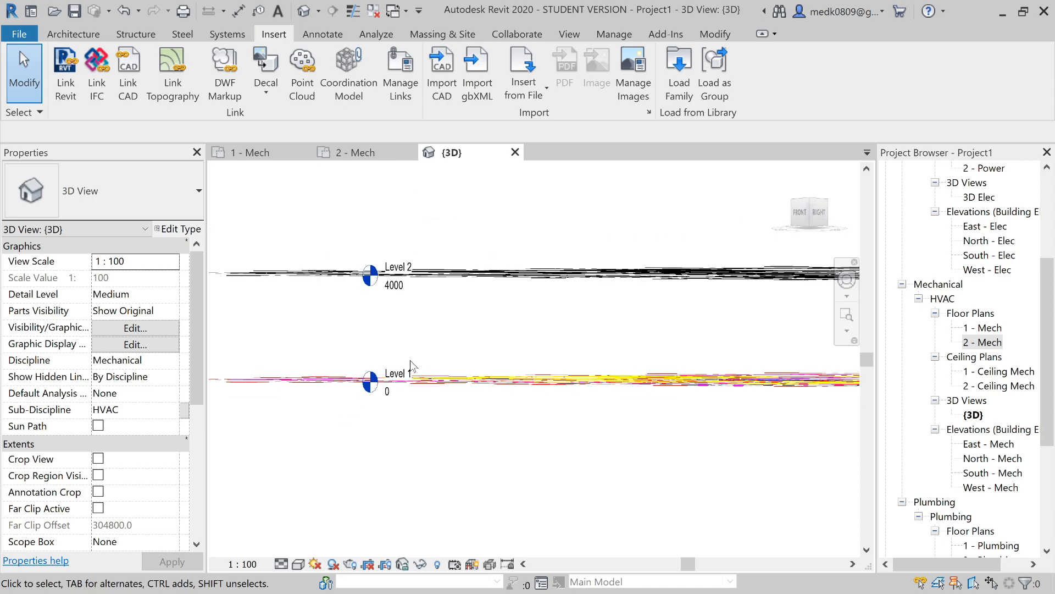
pyautogui.keyDown('shift'); pyautogui.moveTo(410, 360); pyautogui.dragTo(448, 385, button='middle'); pyautogui.keyUp('shift')
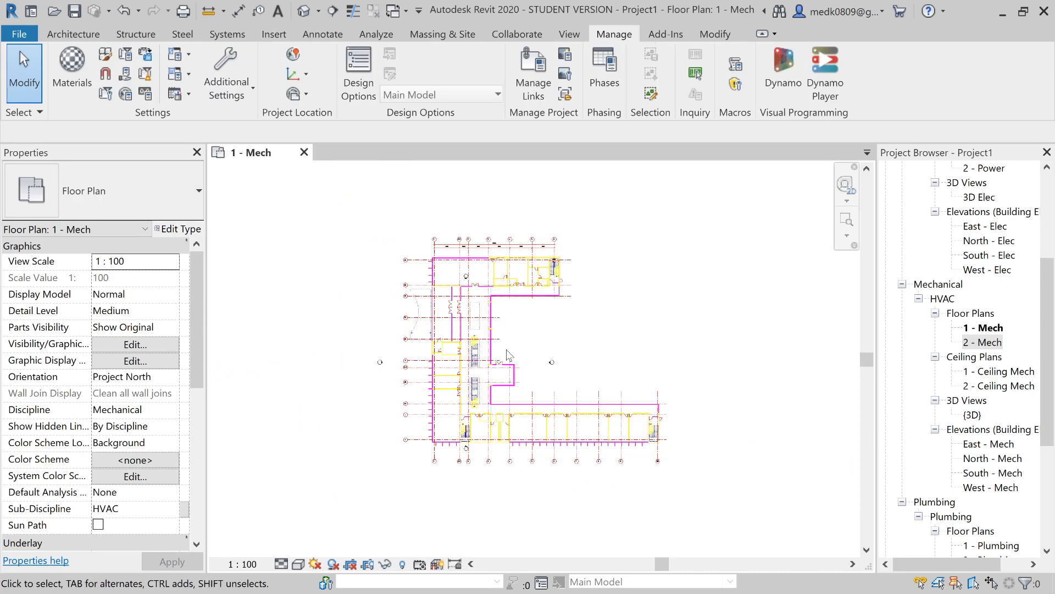
# Remove the FloorplanLevel01.dwg and FloorplanLevel02.dwg CAD links from the project.
pyautogui.scroll(2, 507, 355)
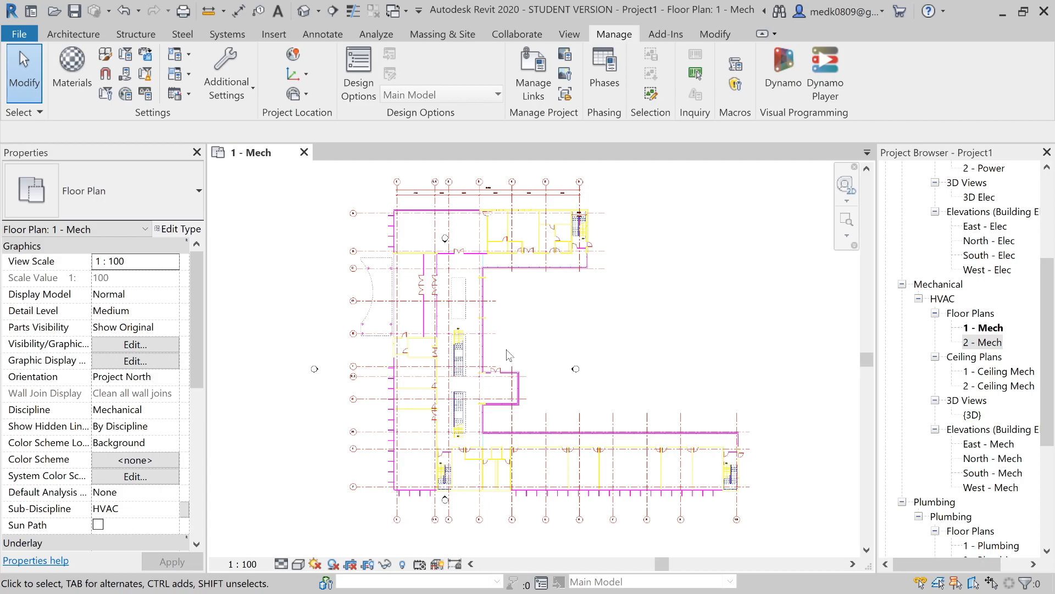
pyautogui.click(534, 70)
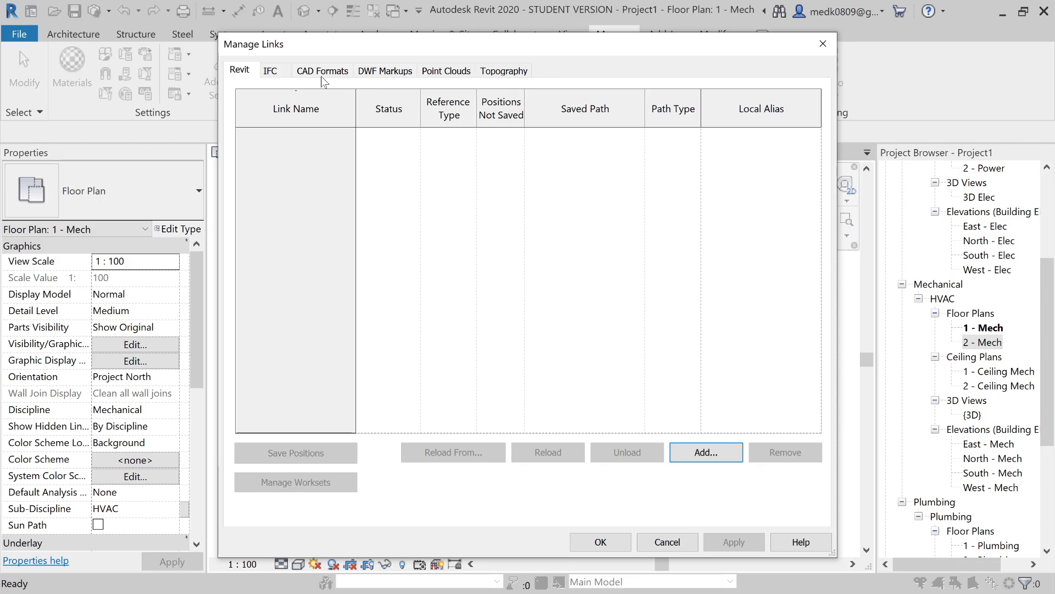
pyautogui.click(325, 72)
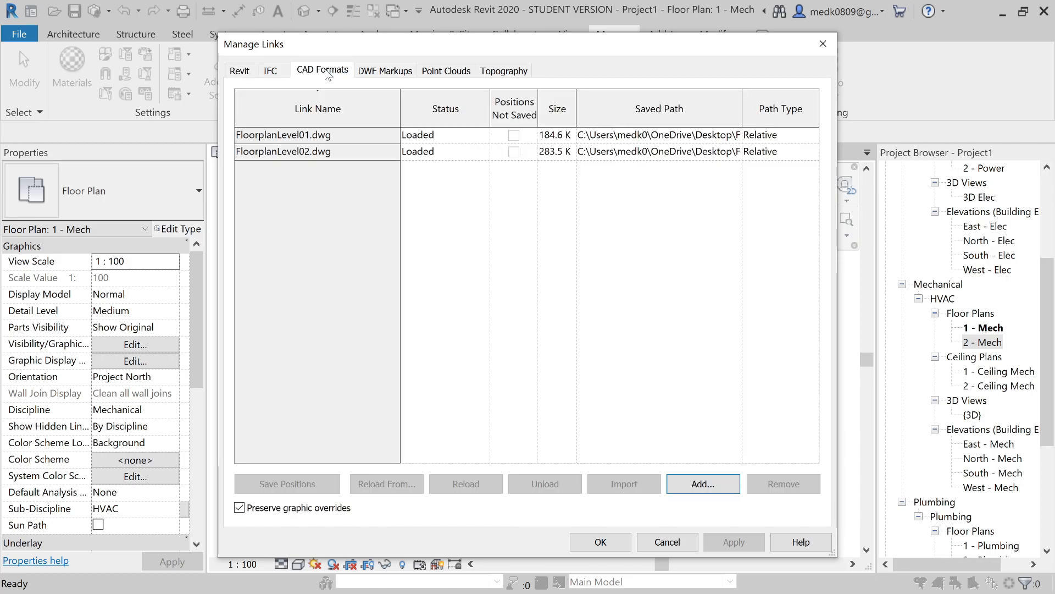
pyautogui.click(353, 134)
pyautogui.click(780, 483)
pyautogui.click(303, 134)
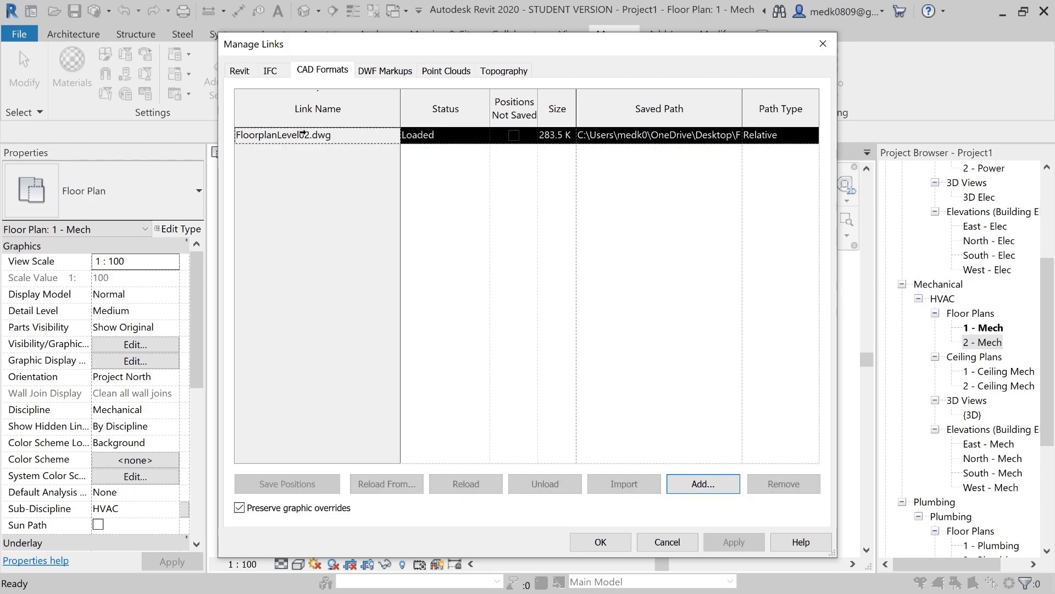
pyautogui.click(797, 485)
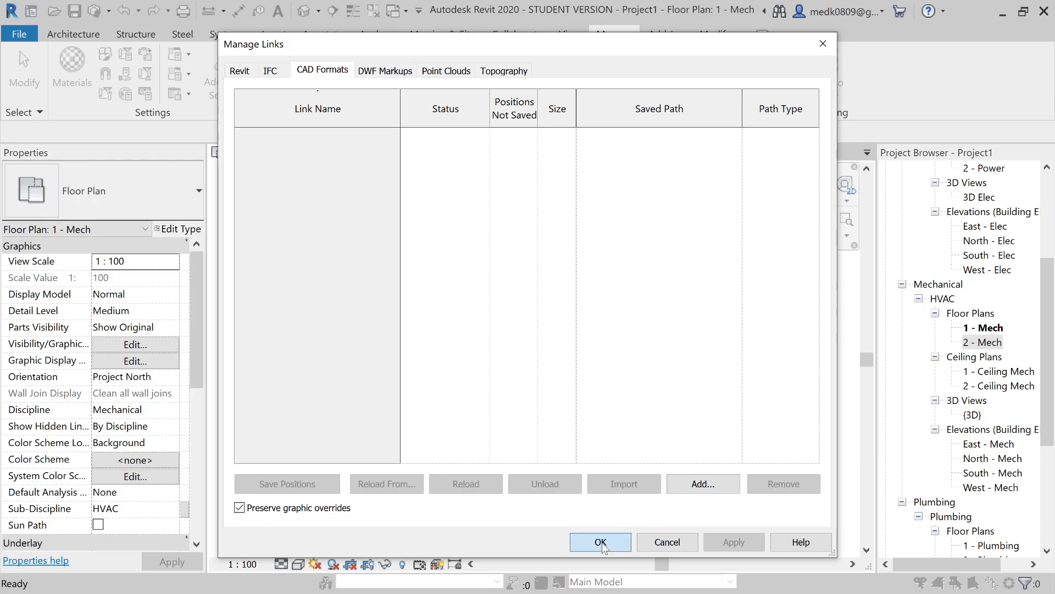
pyautogui.click(608, 541)
# Link the Revit file ArchitectModel.rvt into the 1 - Mech plan with Auto - Origin to Origin positioning.
pyautogui.moveTo(488, 384); pyautogui.dragTo(627, 365, button='middle')
pyautogui.scroll(1, 615, 355)
pyautogui.scroll(-1, 652, 333)
pyautogui.moveTo(652, 328); pyautogui.dragTo(594, 328, button='middle')
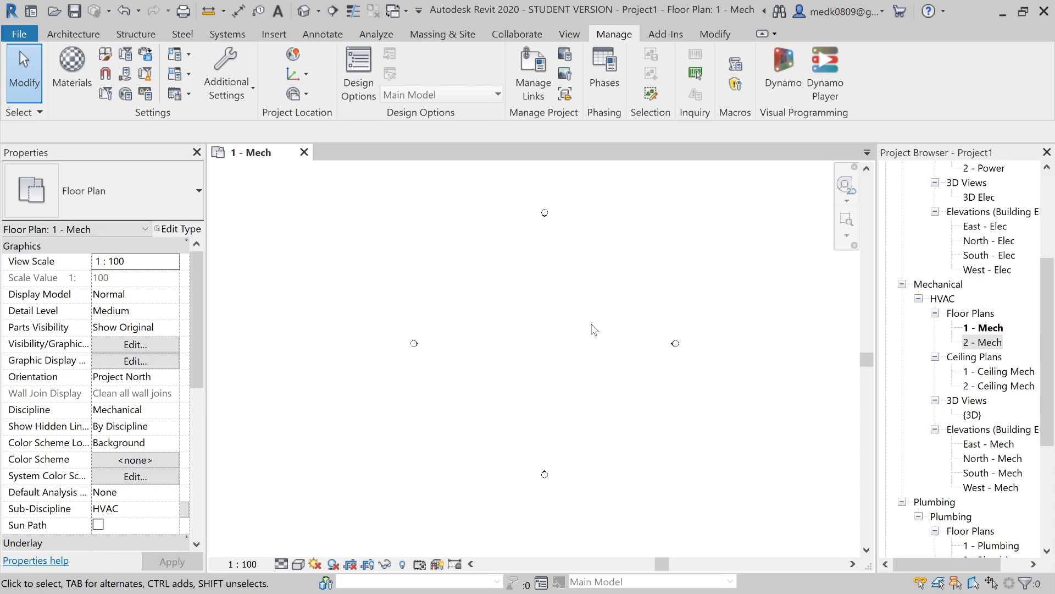
pyautogui.click(274, 34)
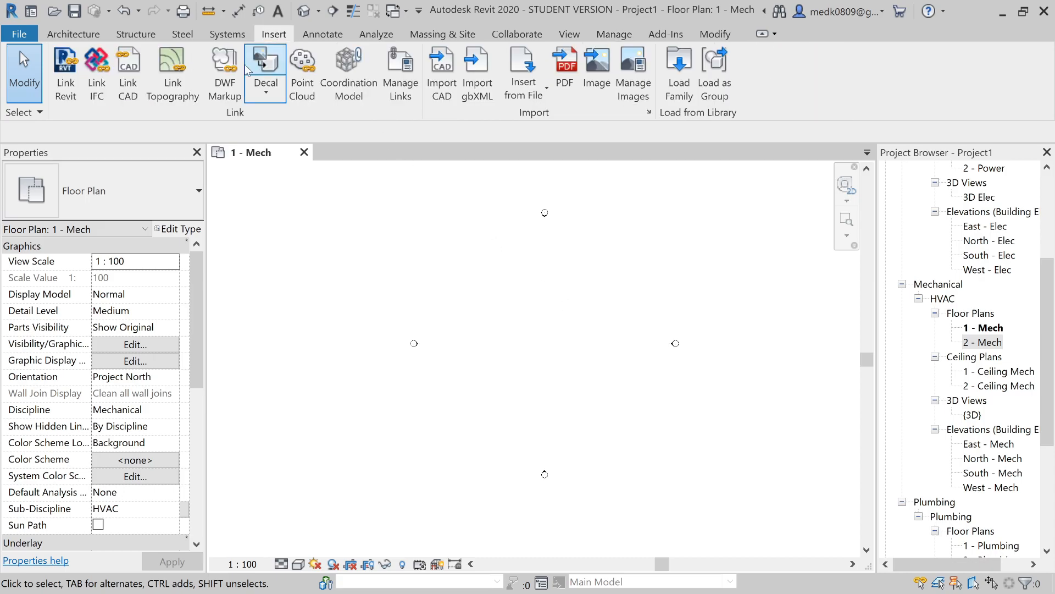
pyautogui.click(66, 74)
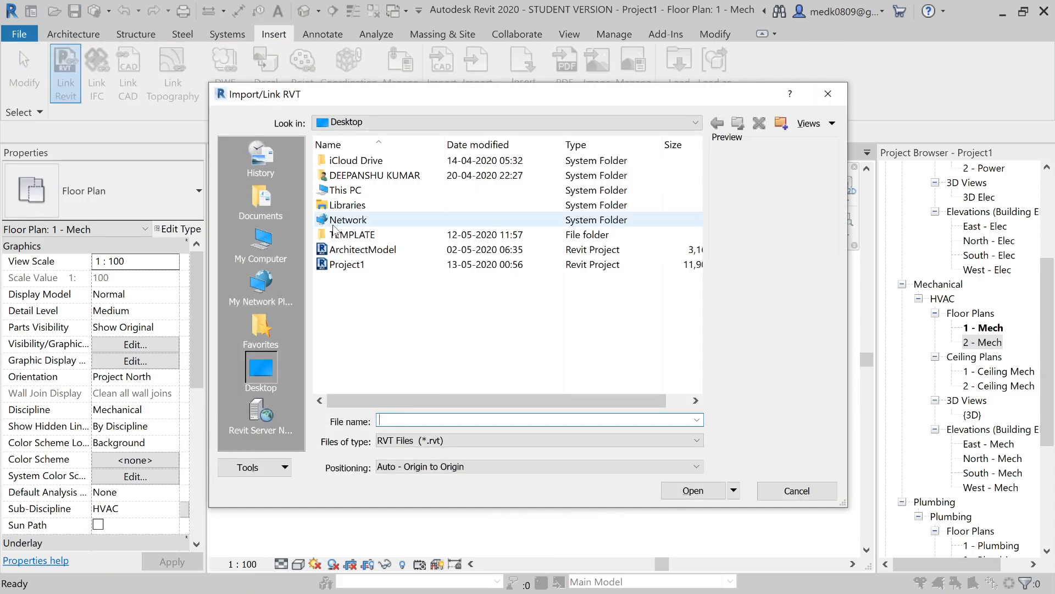
pyautogui.click(400, 251)
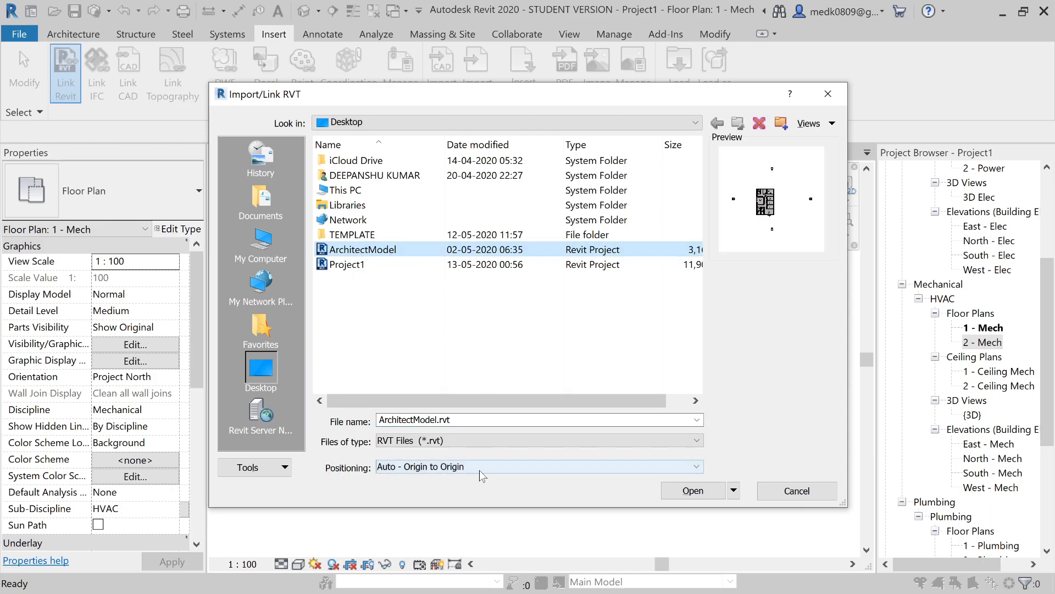
pyautogui.click(691, 490)
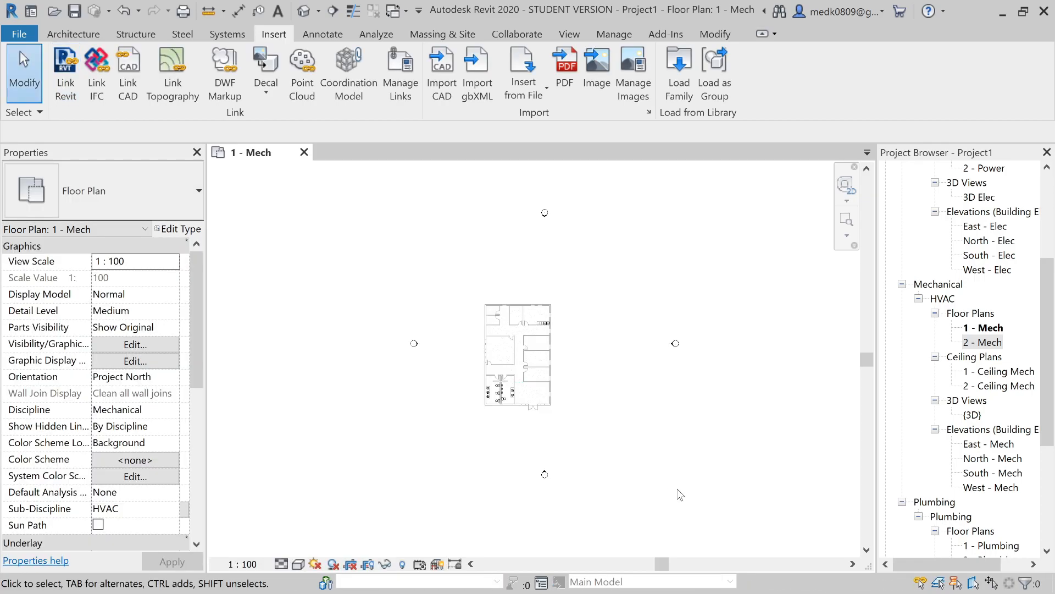
pyautogui.scroll(3, 584, 343)
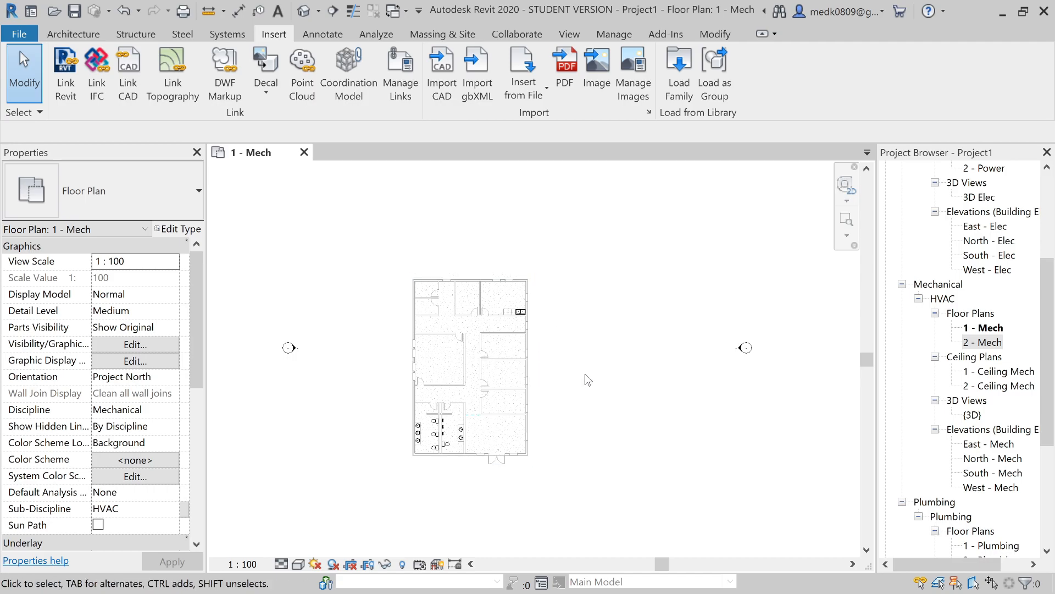
# Examine Level 1 and Level 2 against the linked architectural model's levels in the East - Mech elevation.
pyautogui.doubleClick(987, 444)
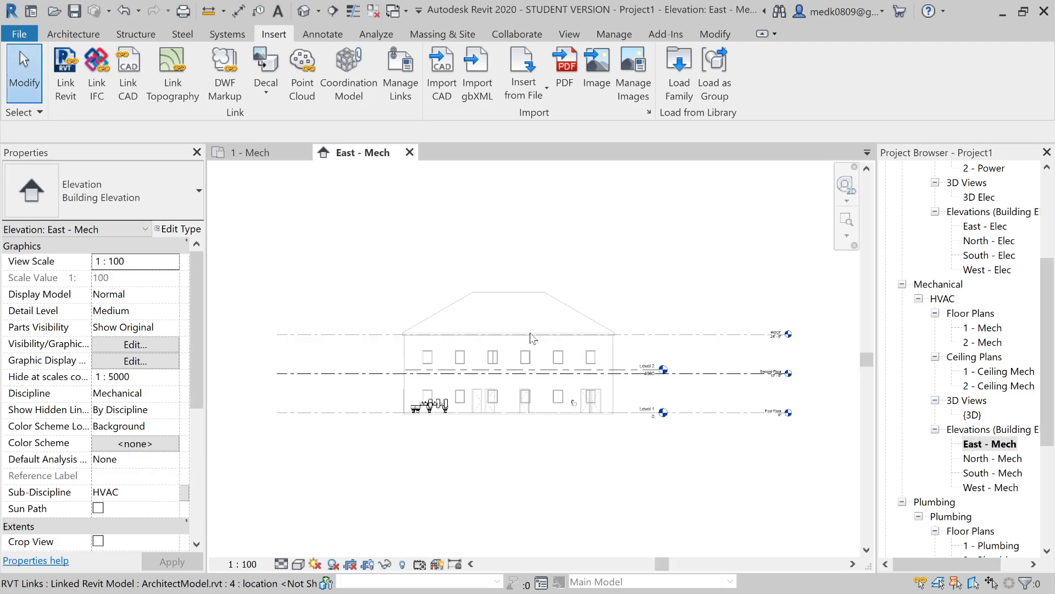
pyautogui.scroll(5, 659, 353)
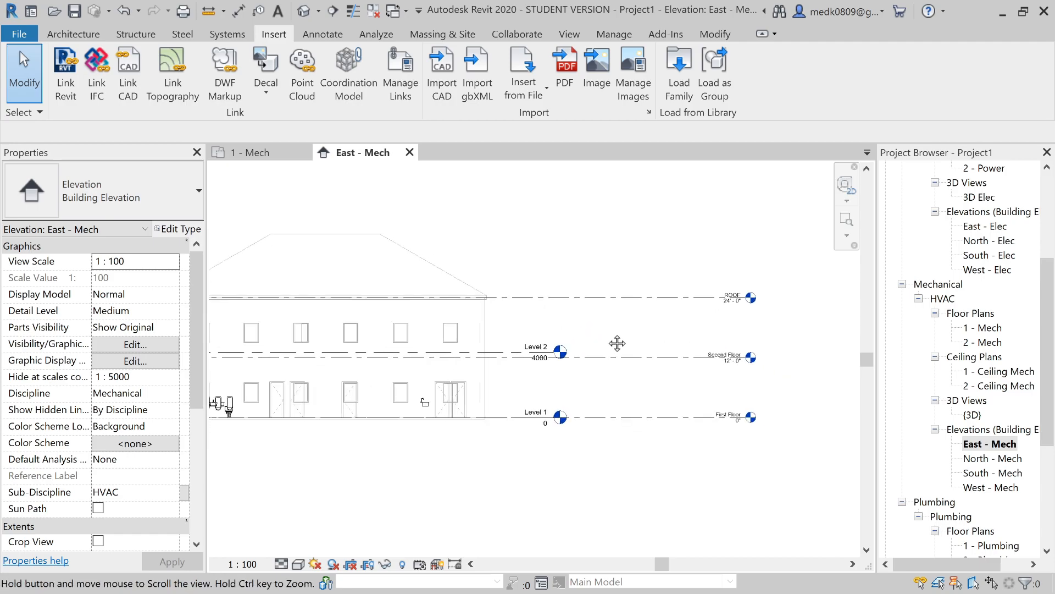
pyautogui.scroll(3, 704, 336)
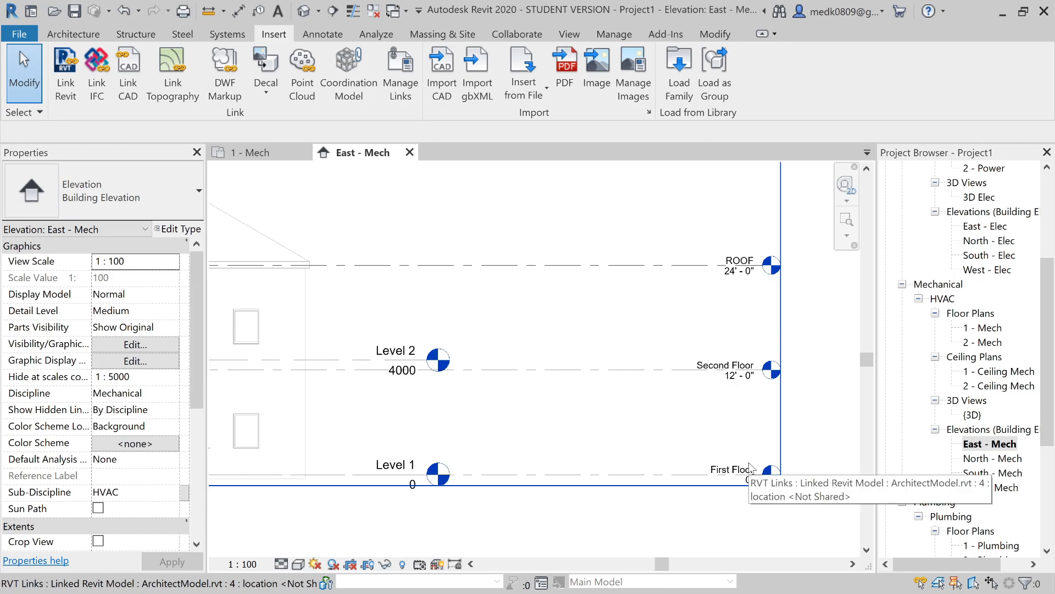
pyautogui.scroll(-1, 750, 468)
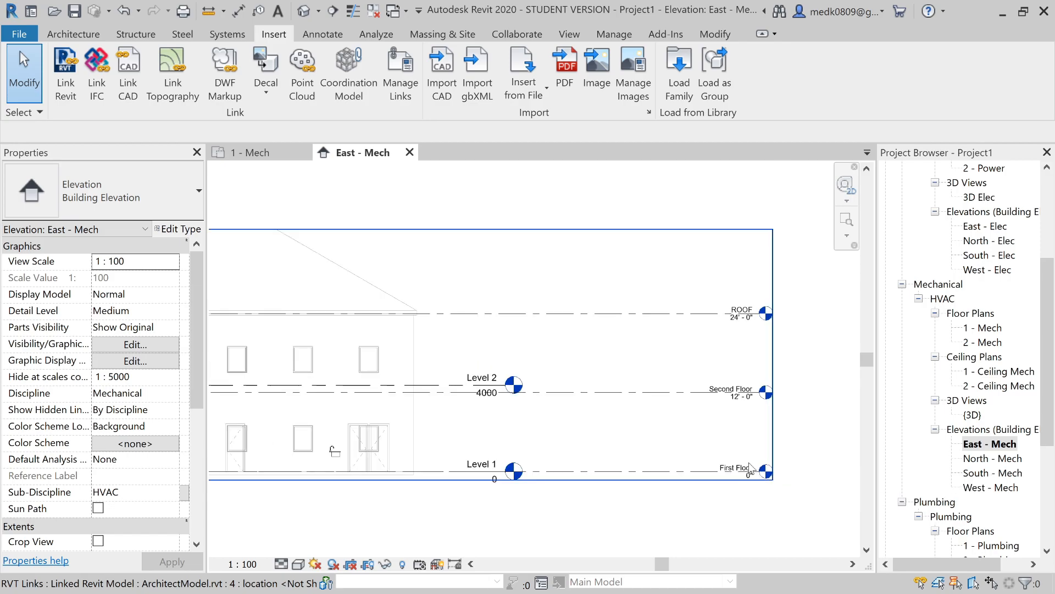
pyautogui.scroll(-2, 500, 475)
pyautogui.scroll(2, 500, 476)
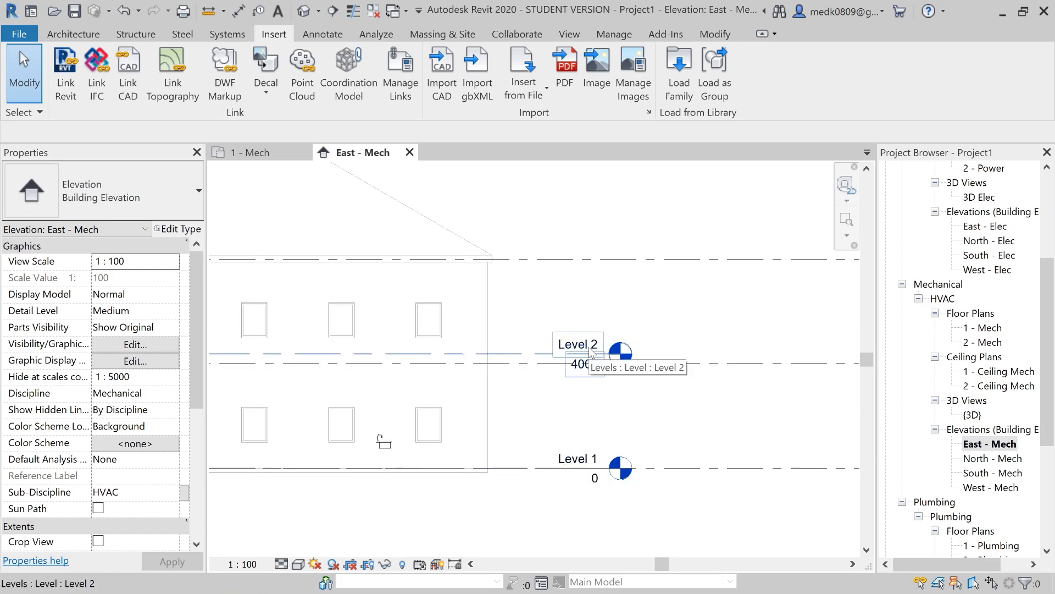
pyautogui.scroll(-2, 501, 303)
pyautogui.scroll(3, 500, 303)
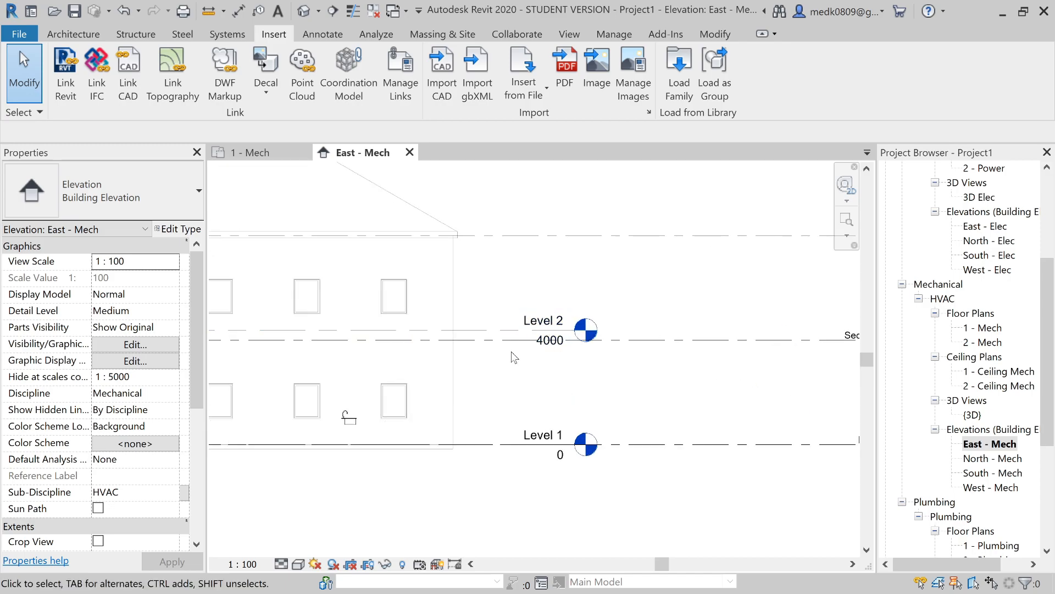
pyautogui.scroll(-1, 517, 357)
pyautogui.scroll(3, 728, 356)
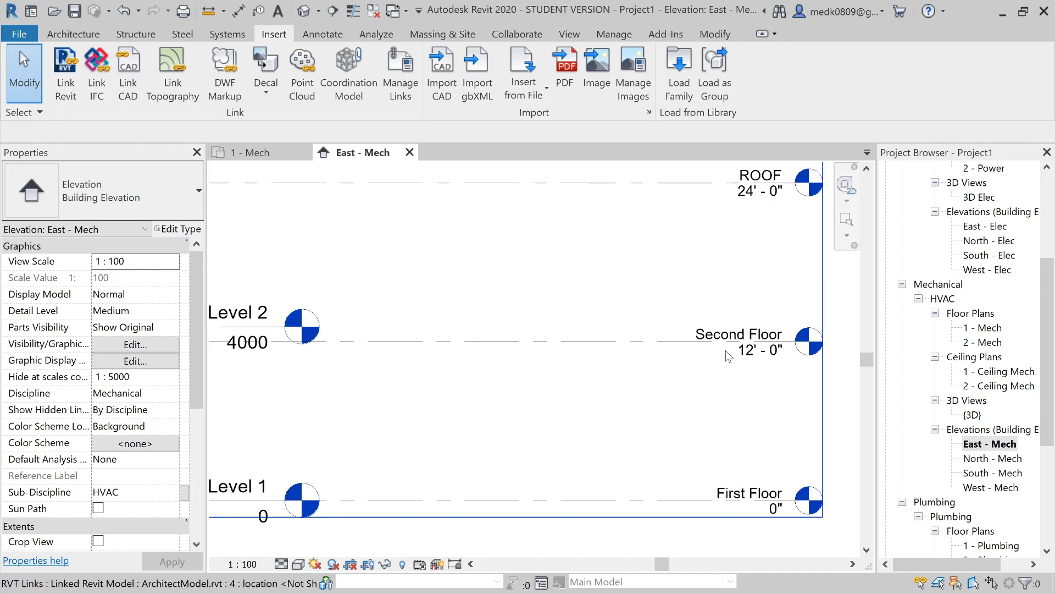
pyautogui.scroll(-1, 729, 356)
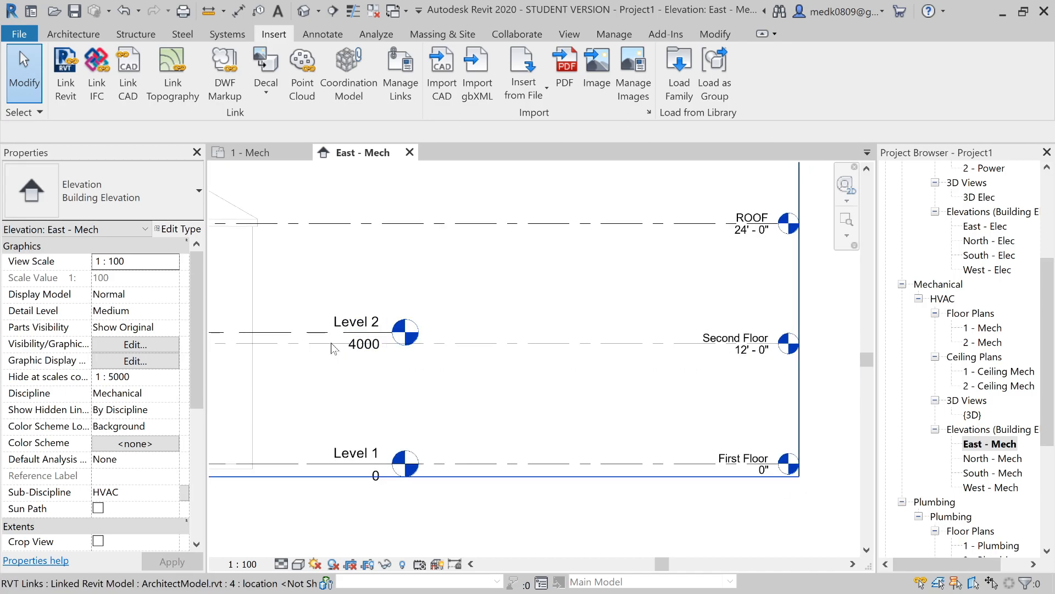
pyautogui.moveTo(350, 376); pyautogui.dragTo(489, 365, button='middle')
pyautogui.scroll(3, 490, 364)
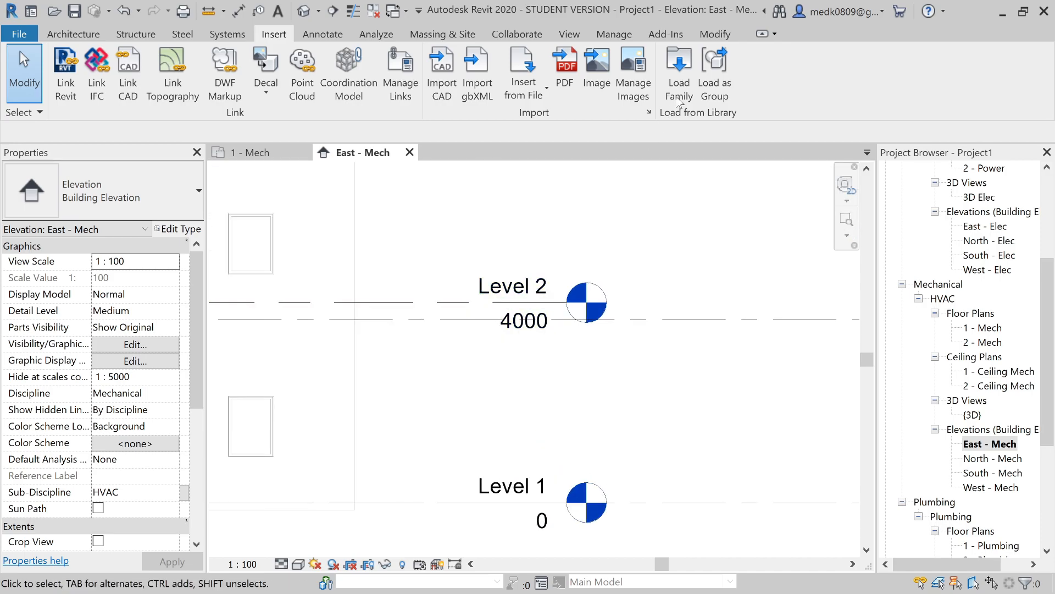
# Align Level 2 to the linked model's Second Floor level and lock the alignment.
pyautogui.click(715, 33)
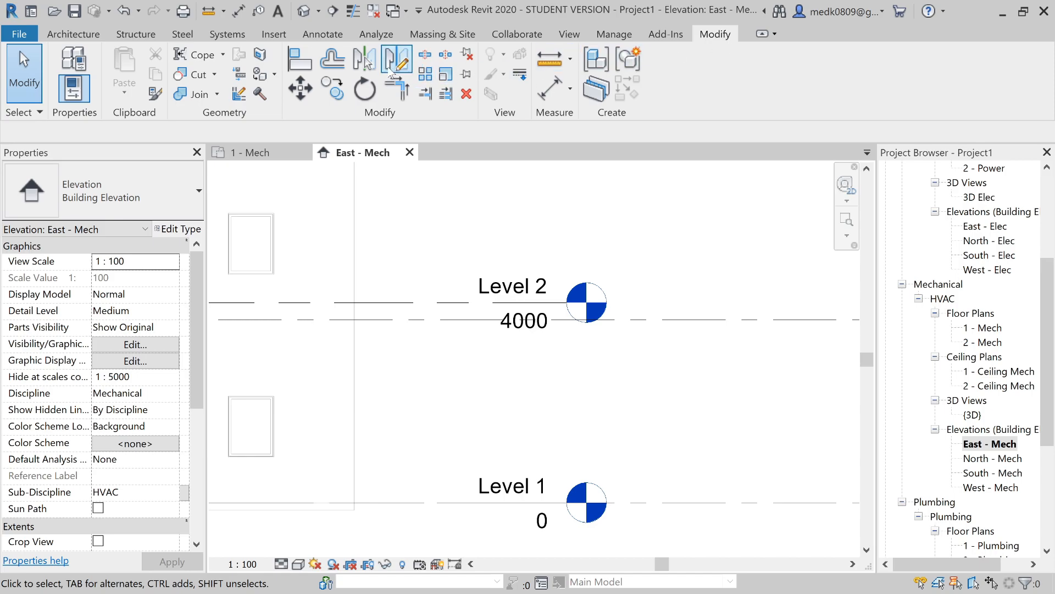
pyautogui.click(308, 61)
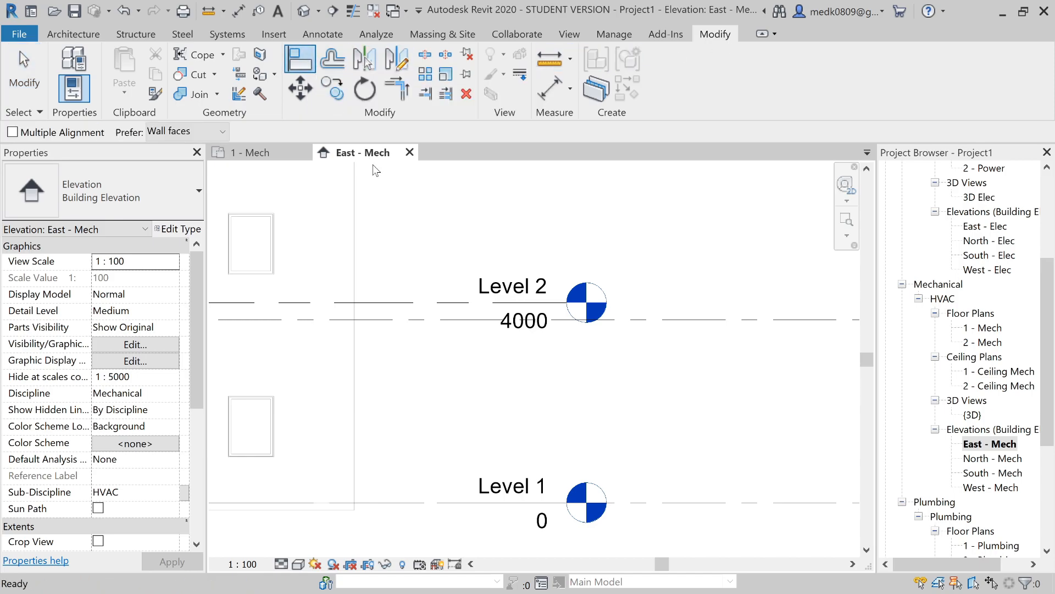
pyautogui.scroll(-3, 430, 294)
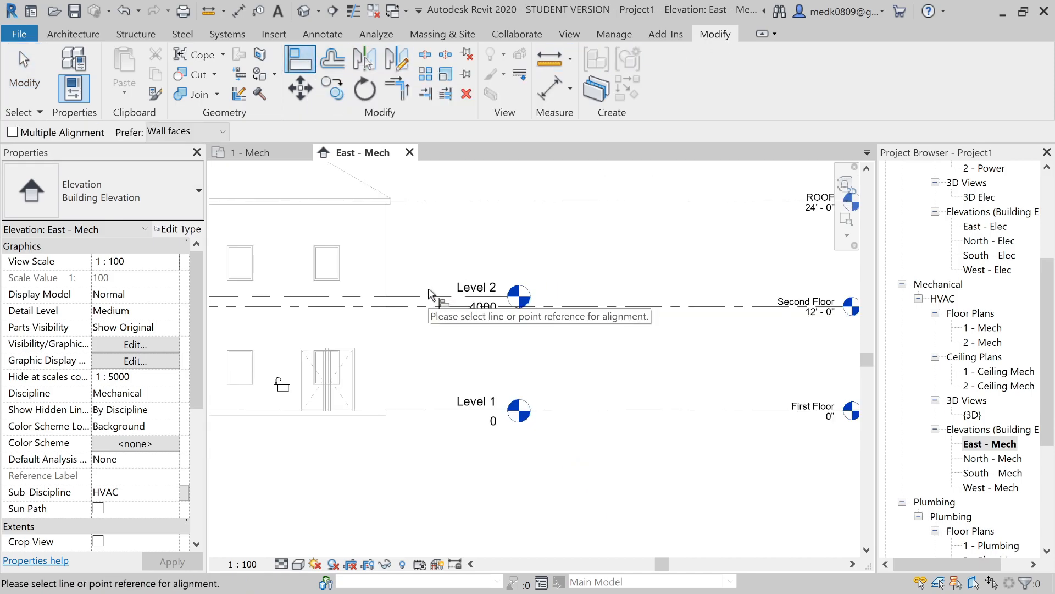
pyautogui.scroll(3, 494, 312)
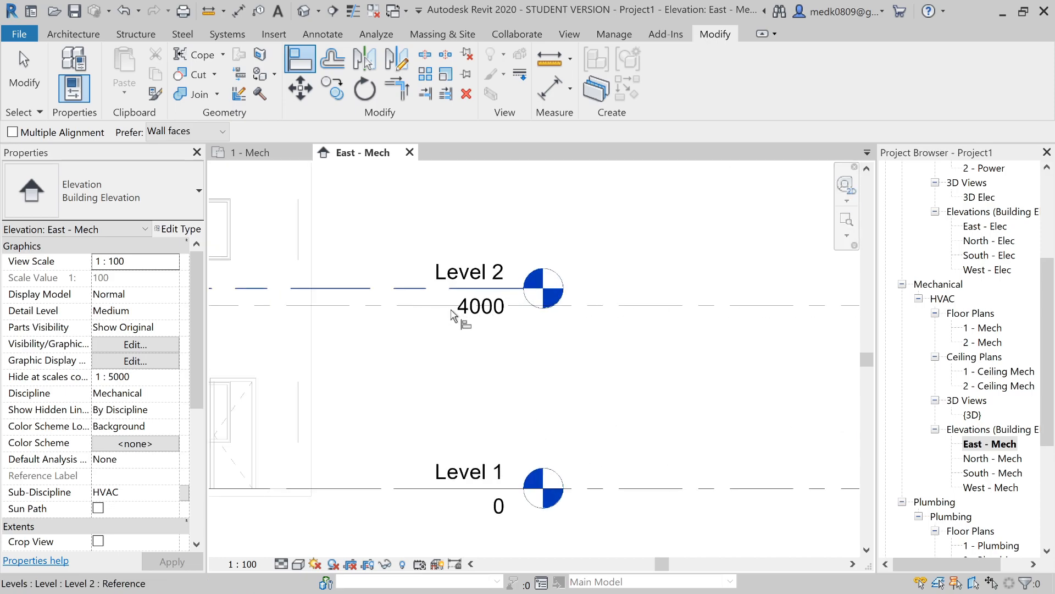
pyautogui.scroll(-2, 440, 306)
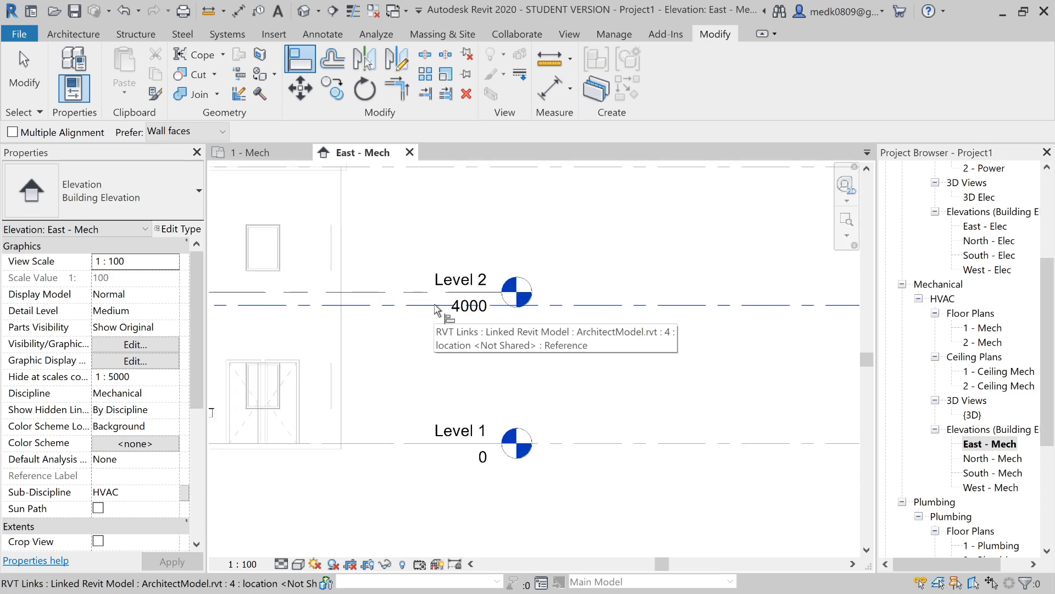
pyautogui.click(601, 314)
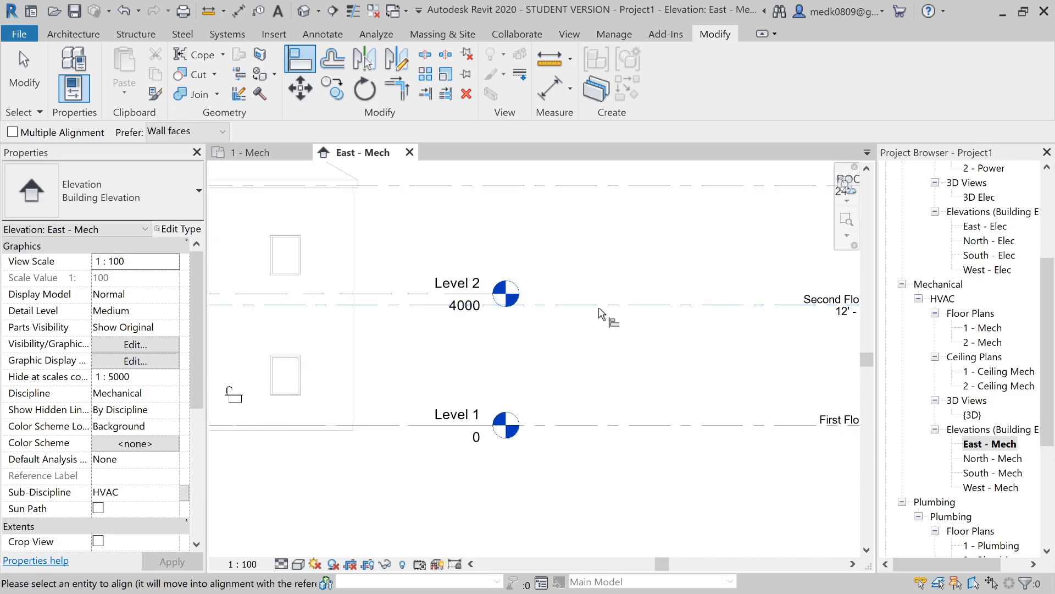
pyautogui.click(424, 295)
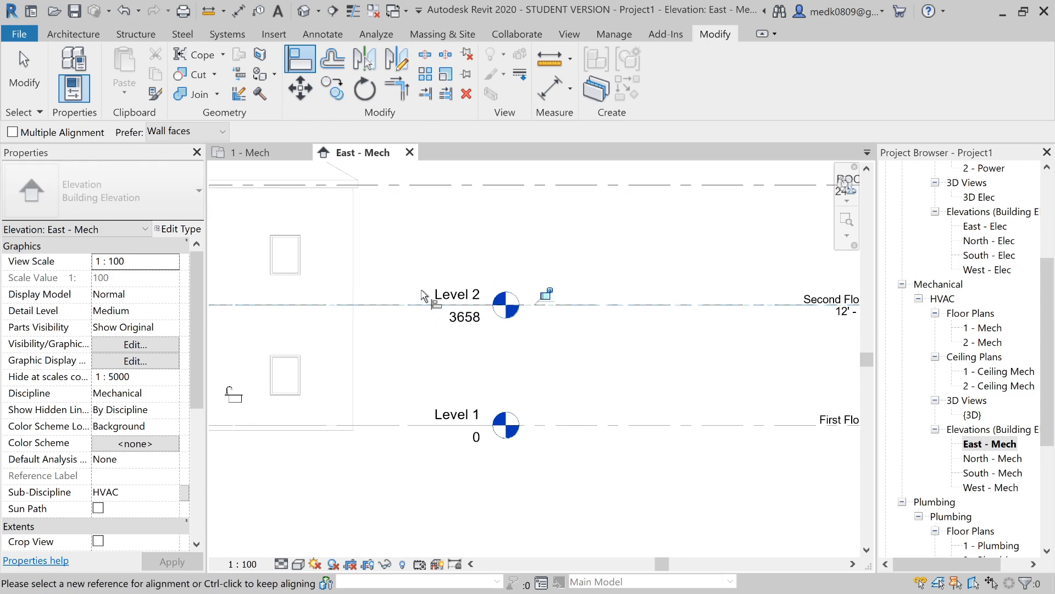
pyautogui.click(547, 296)
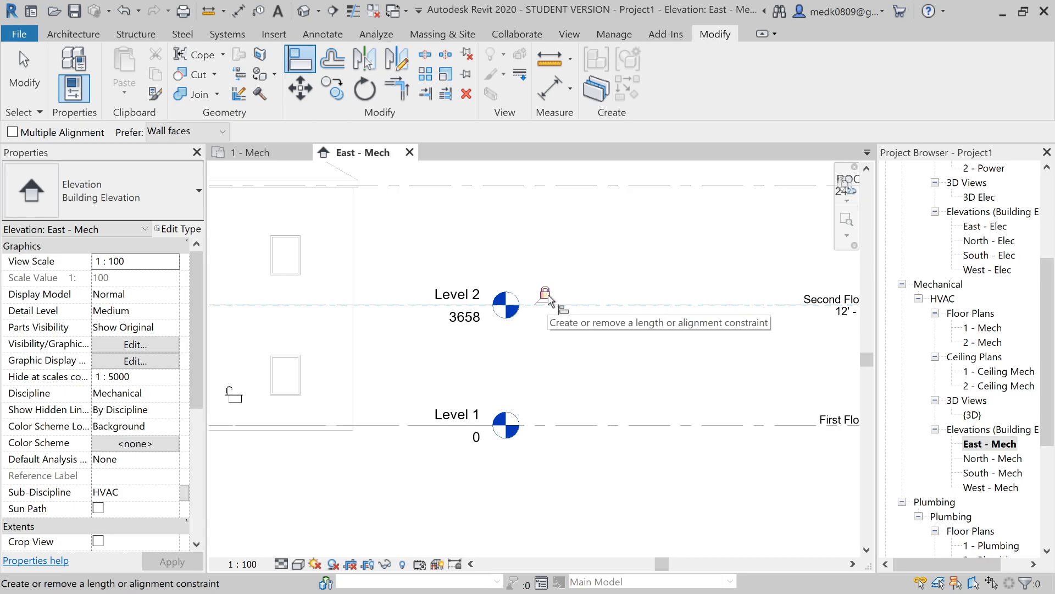
pyautogui.press('Escape')
pyautogui.press('Escape')
# Examine the linked model's First Floor, Second Floor and ROOF levels beside the project's Level 1 and Level 2.
pyautogui.scroll(-2, 551, 292)
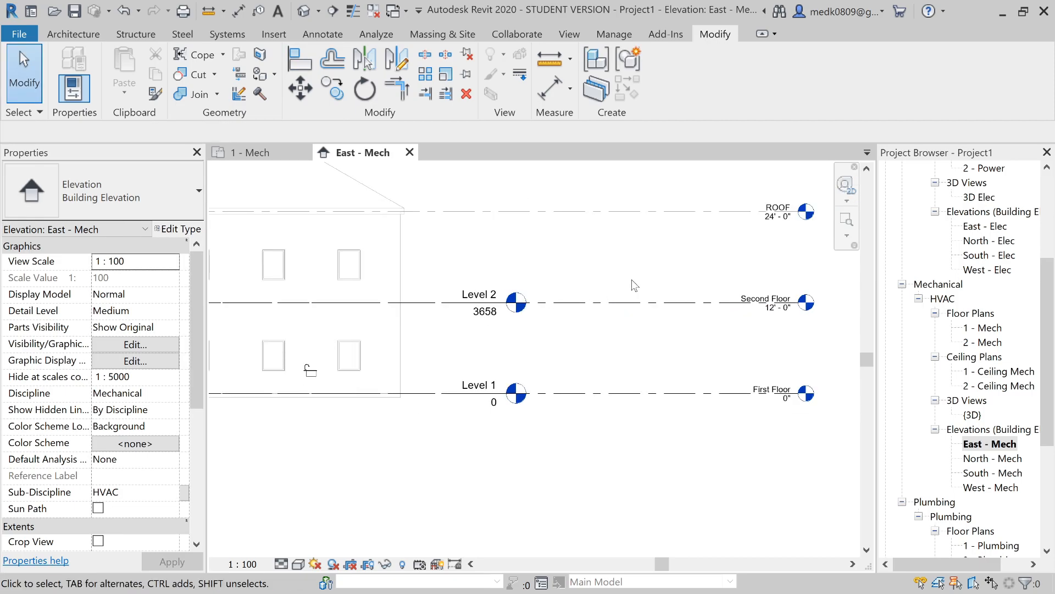
pyautogui.moveTo(653, 257); pyautogui.dragTo(640, 283, button='middle')
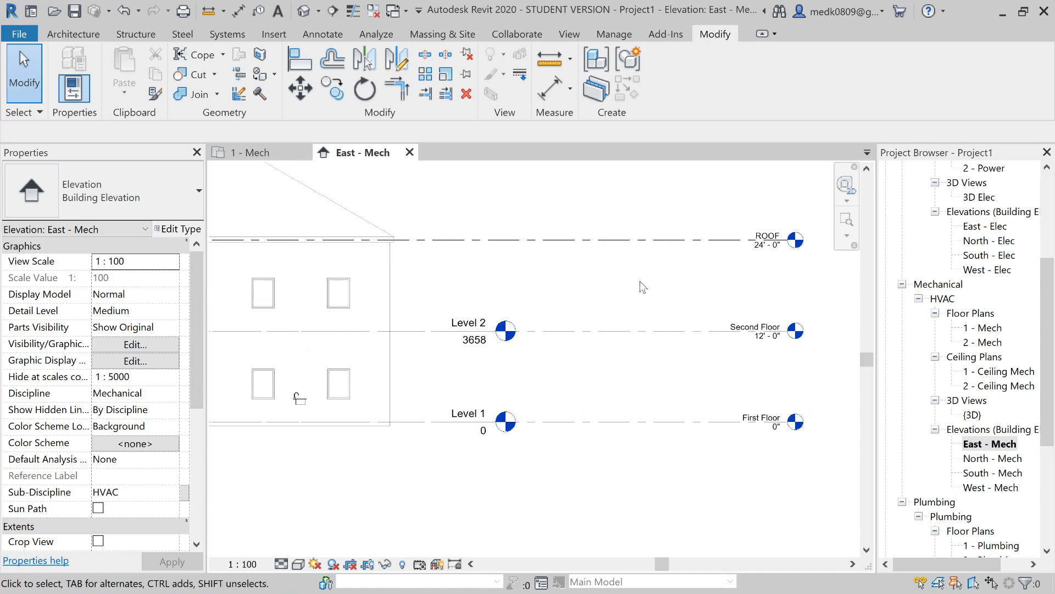
pyautogui.scroll(1, 643, 287)
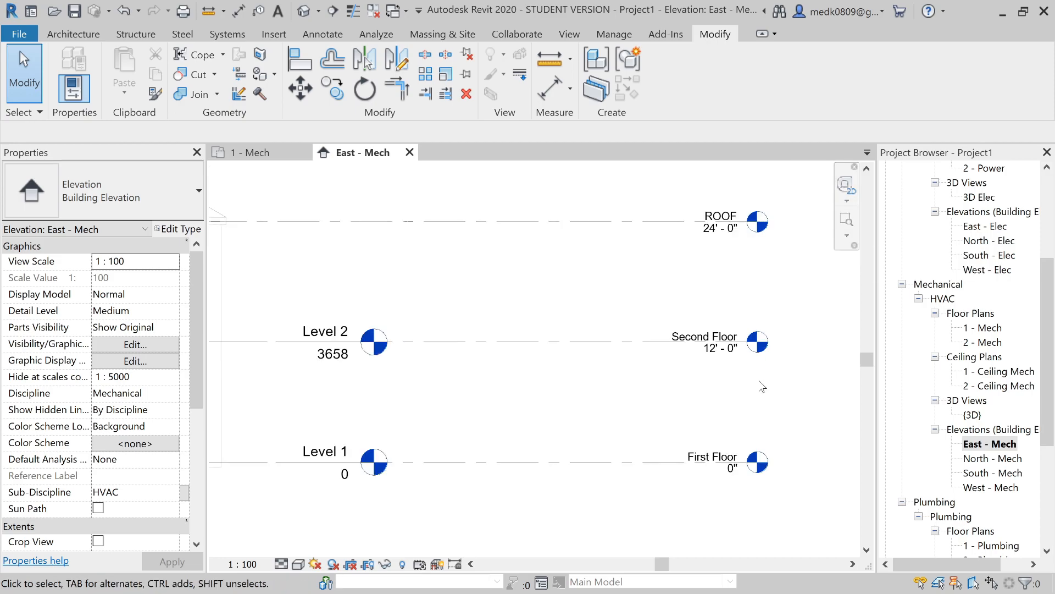
pyautogui.scroll(2, 721, 371)
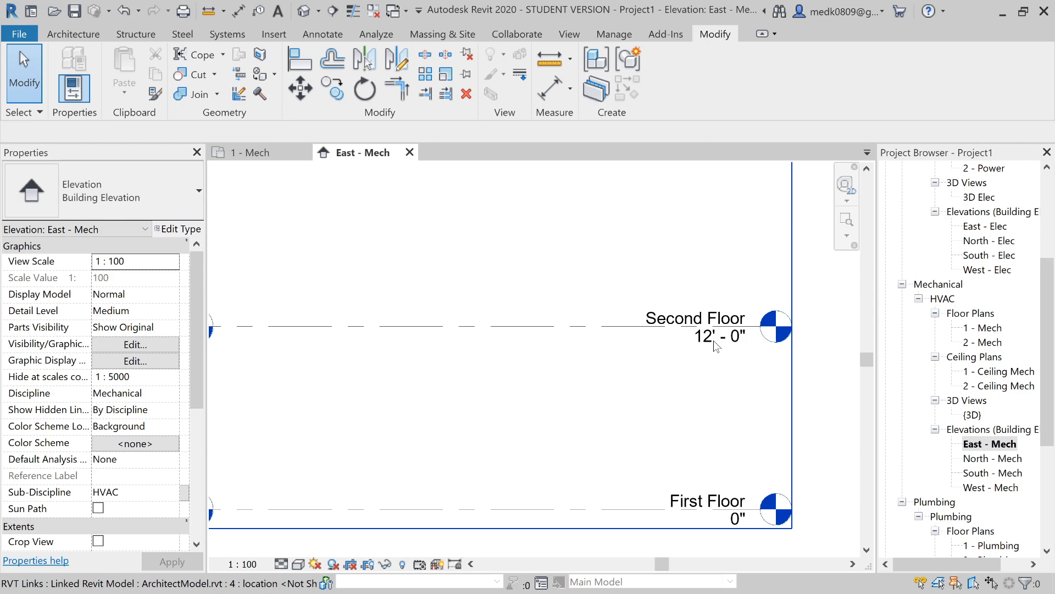
pyautogui.scroll(1, 713, 340)
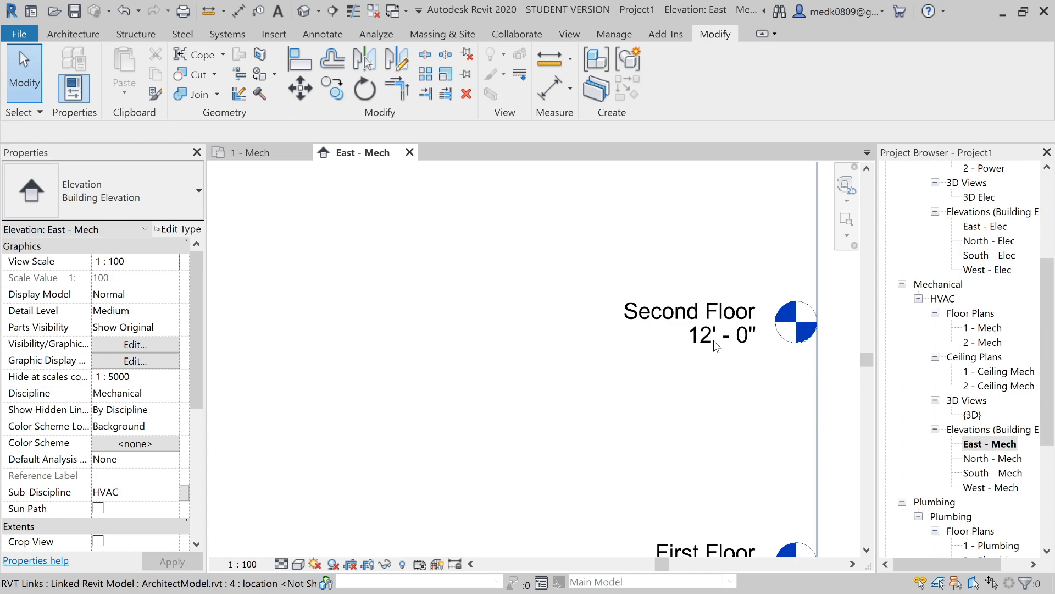
pyautogui.scroll(-2, 714, 341)
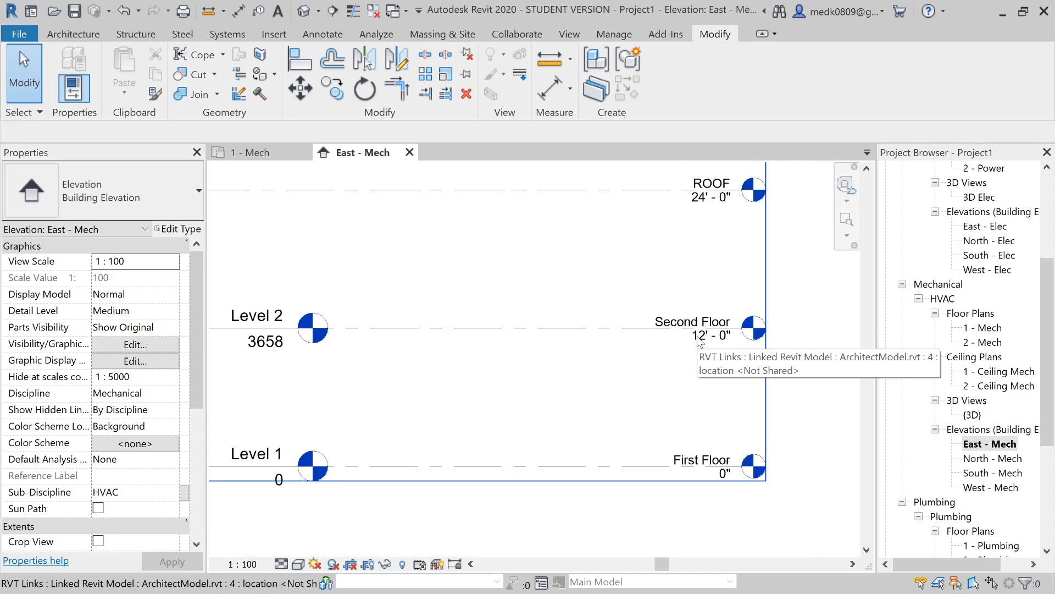
pyautogui.scroll(-3, 697, 335)
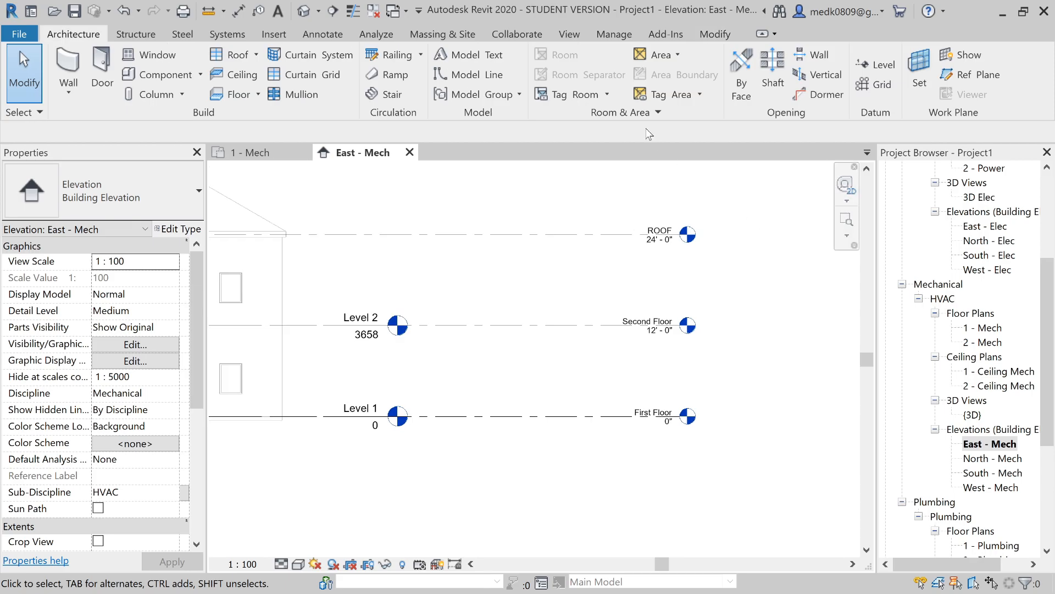
# Start a Copy/Monitor session on the linked ArchitectModel.rvt in the East - Mech elevation.
pyautogui.click(522, 34)
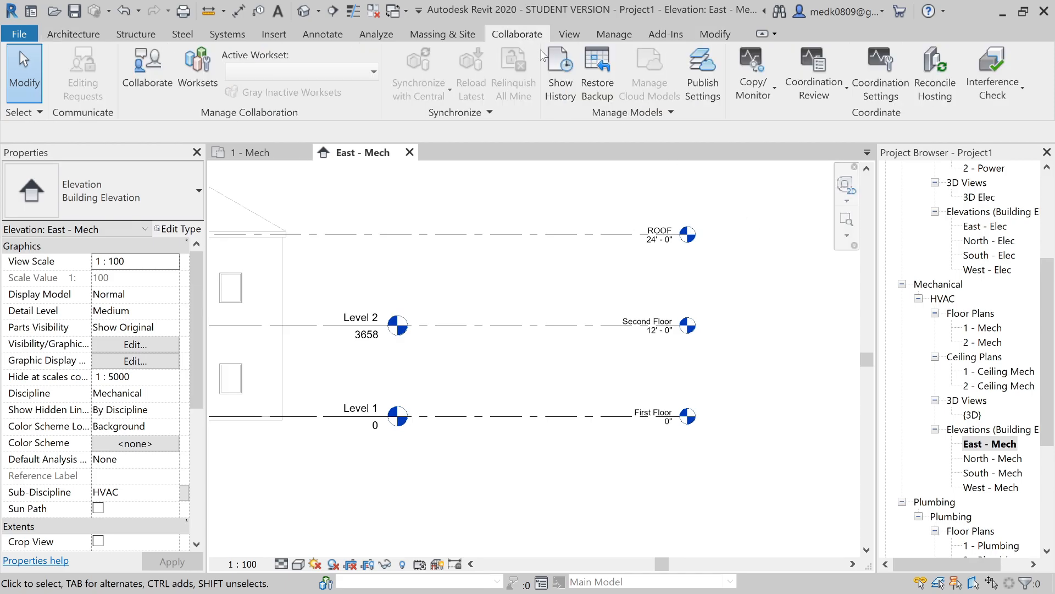
pyautogui.click(754, 91)
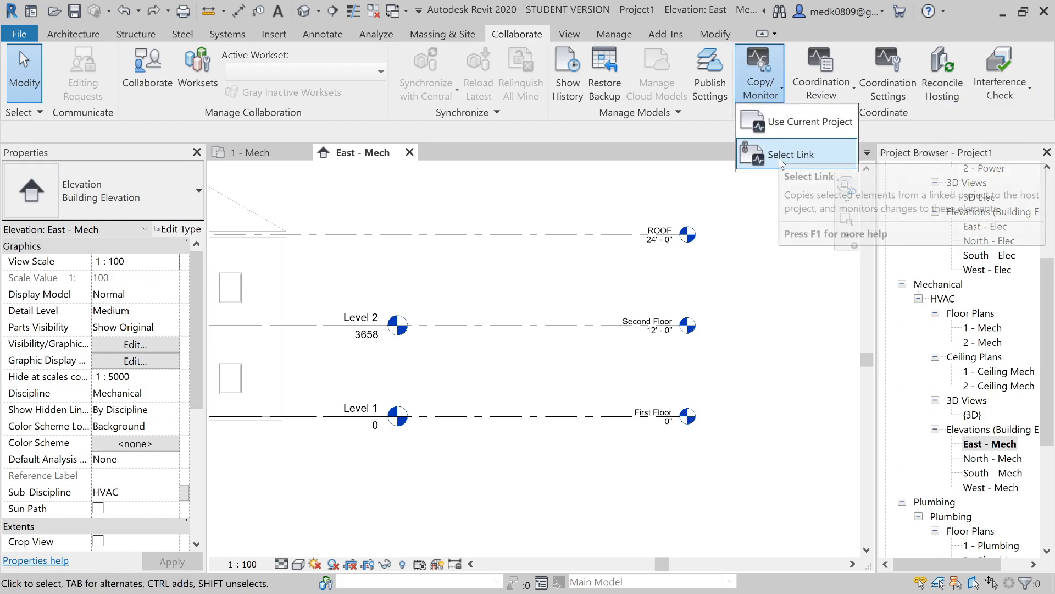
pyautogui.click(782, 156)
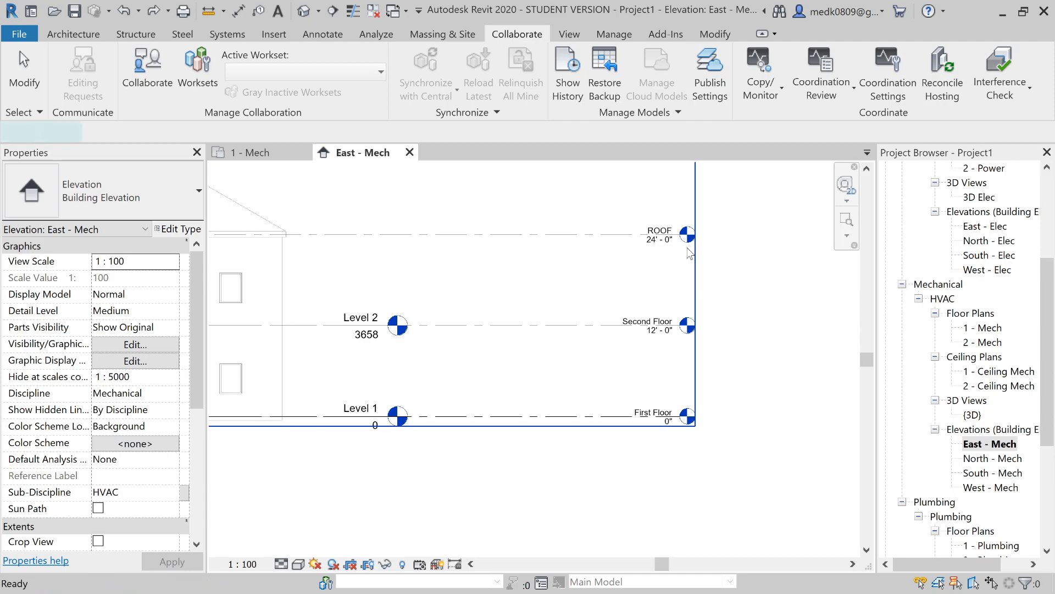
pyautogui.click(689, 254)
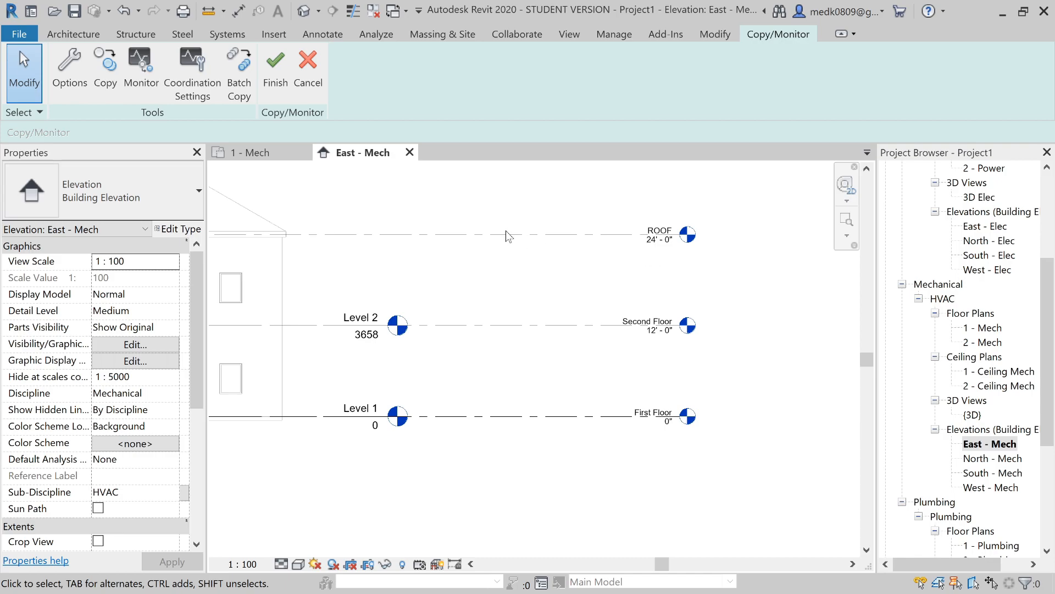
# Monitor Level 1 against the linked First Floor level and Level 2 against the linked Second Floor level.
pyautogui.click(140, 77)
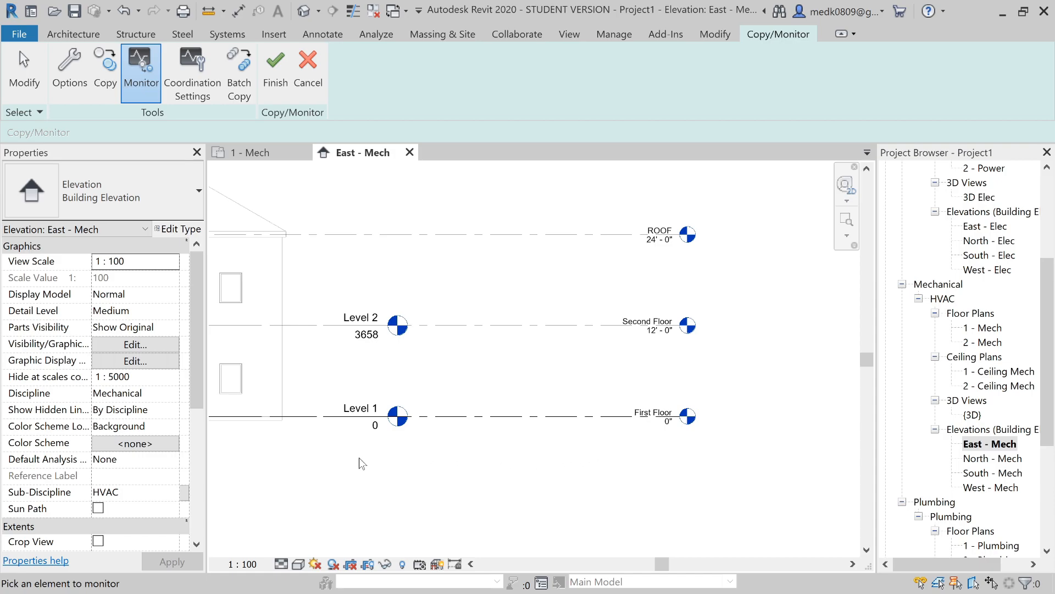
pyautogui.click(331, 419)
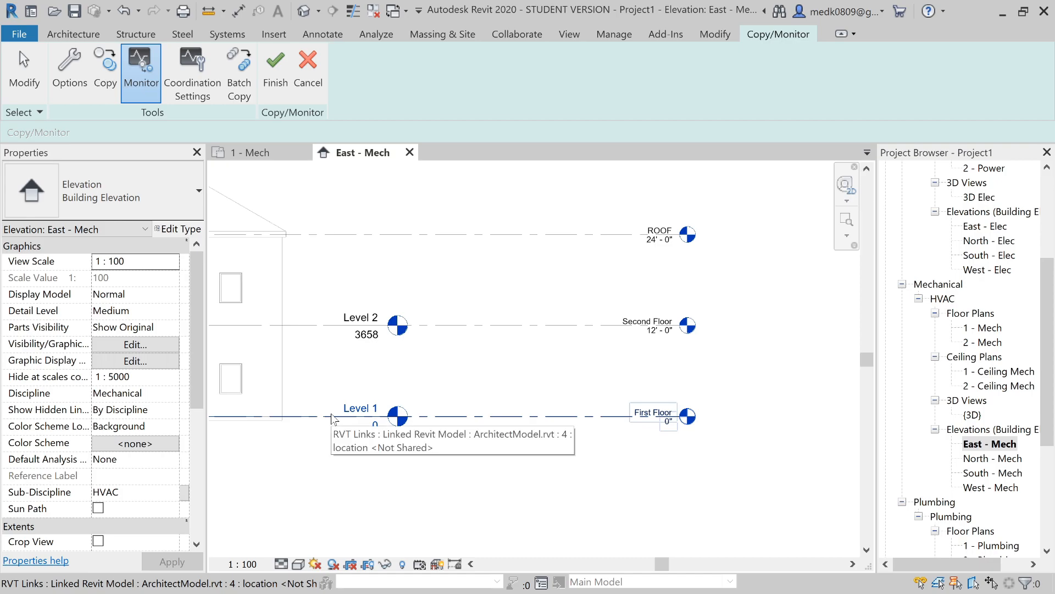
pyautogui.click(618, 419)
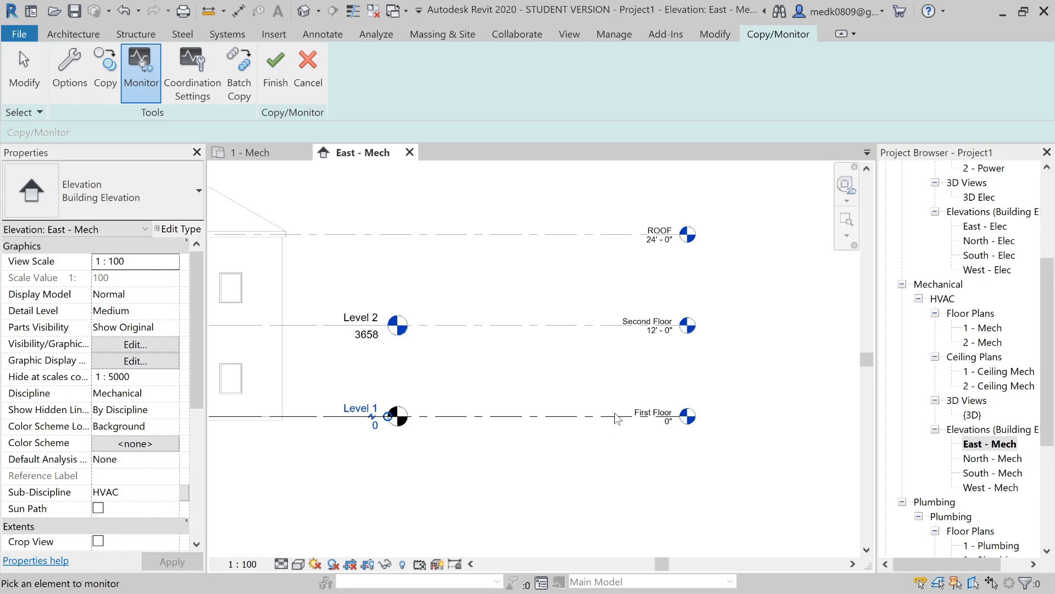
pyautogui.click(321, 324)
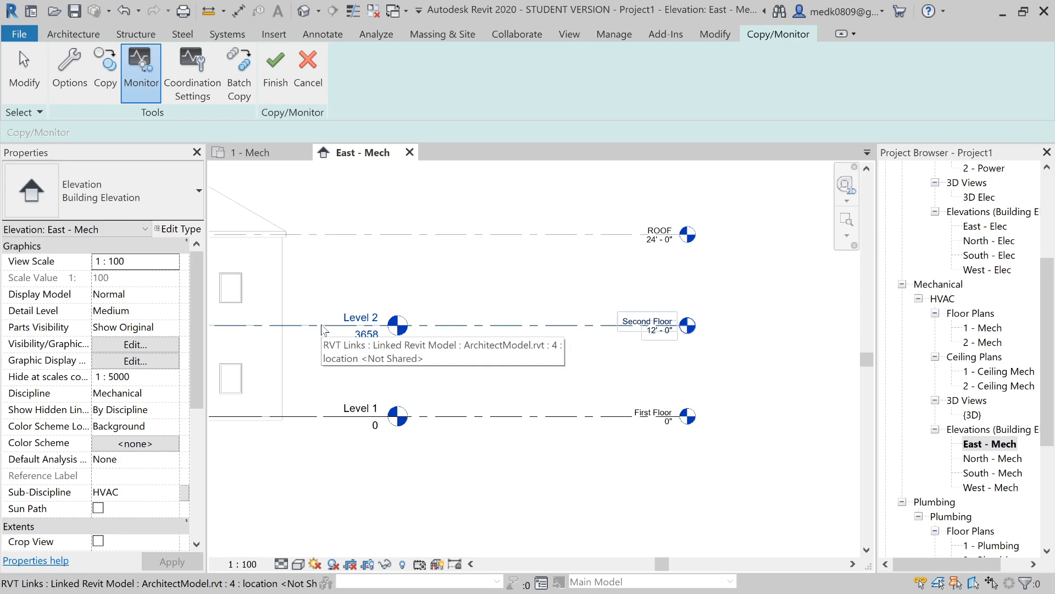
pyautogui.click(608, 329)
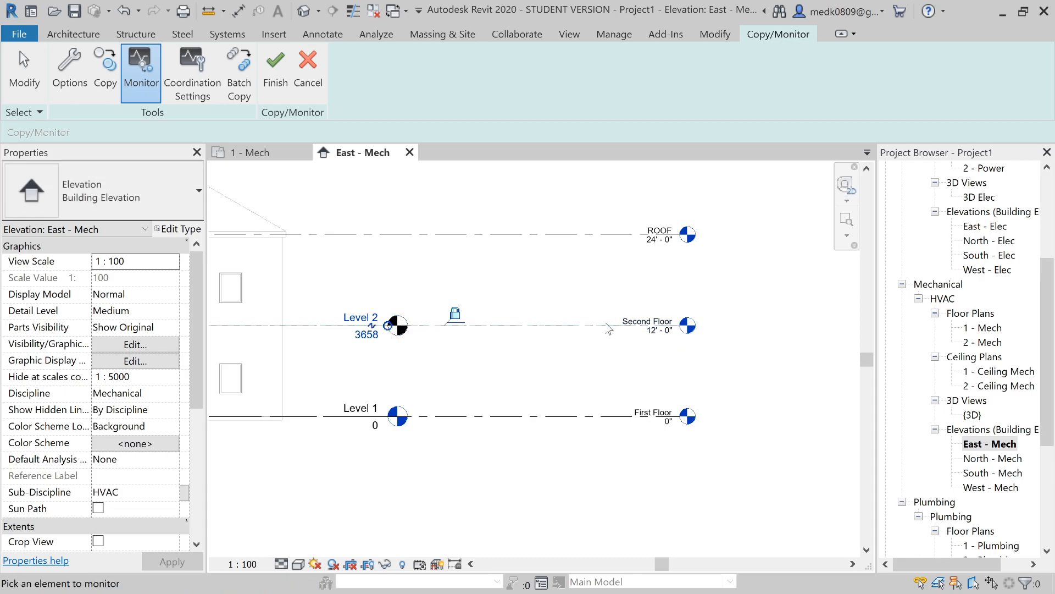
# Copy the linked model's ROOF level into the project with monitoring and finish the Copy/Monitor session.
pyautogui.scroll(2, 388, 329)
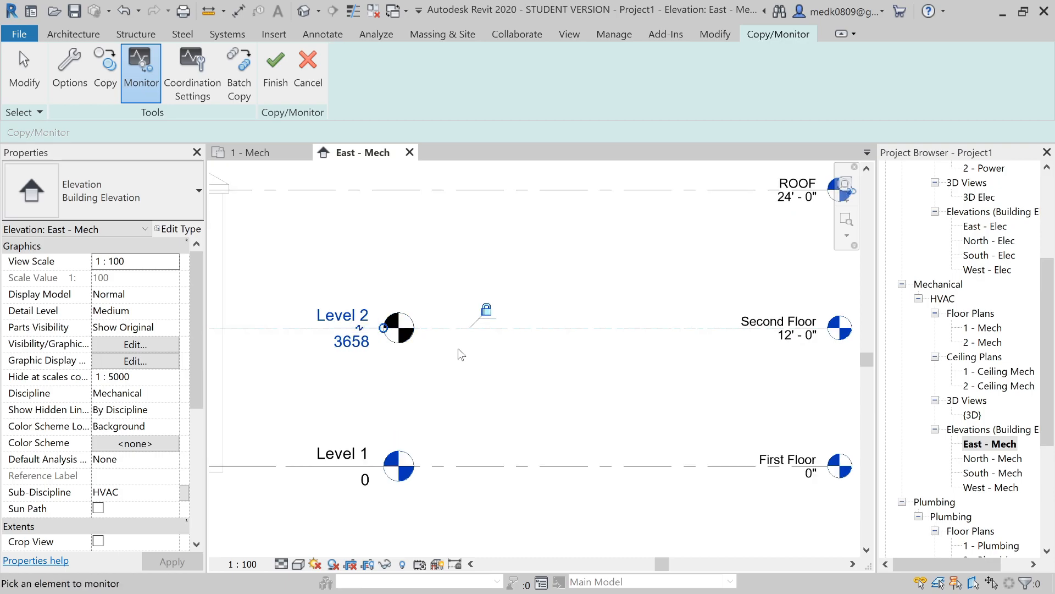
pyautogui.scroll(-2, 460, 354)
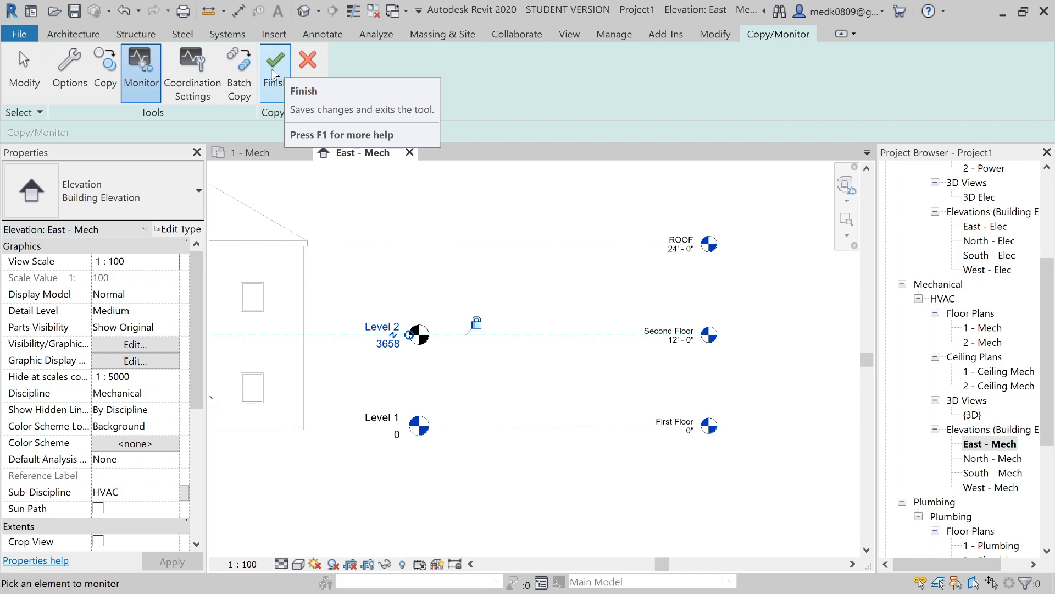
pyautogui.scroll(2, 677, 215)
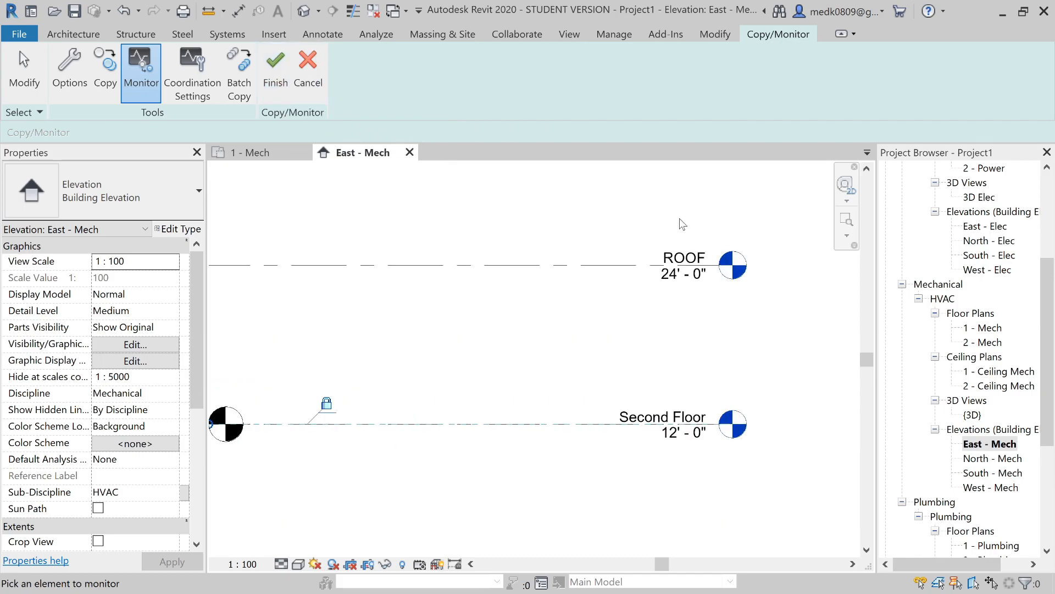
pyautogui.scroll(-2, 689, 271)
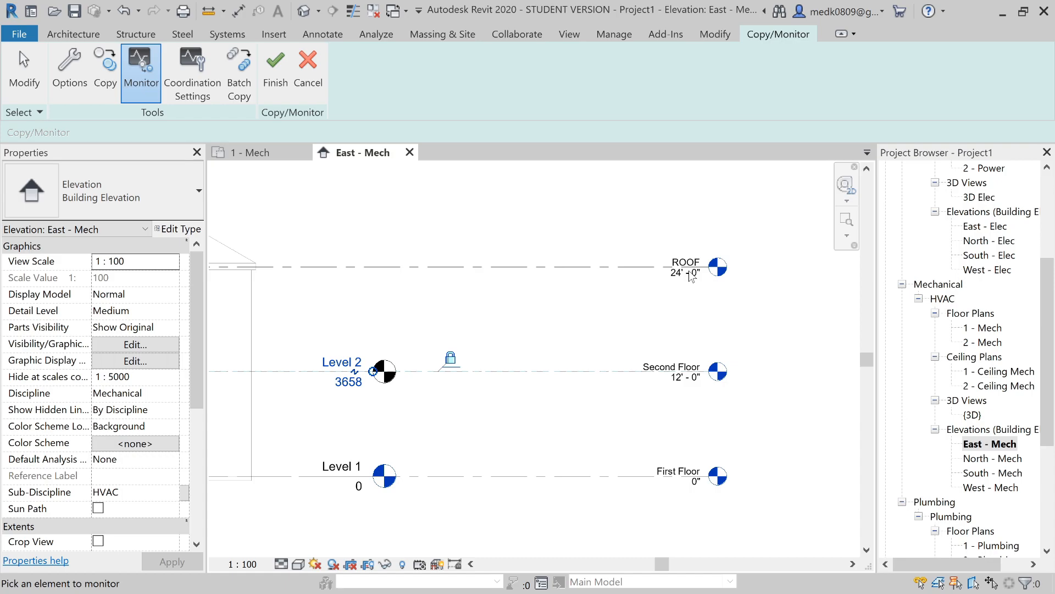
pyautogui.scroll(2, 692, 276)
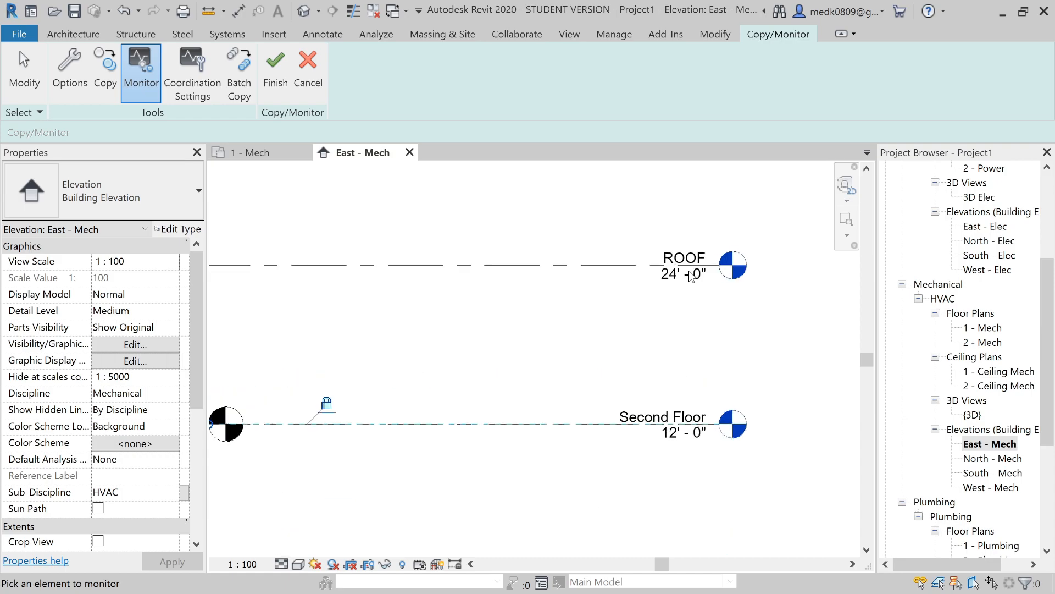
pyautogui.scroll(-2, 691, 276)
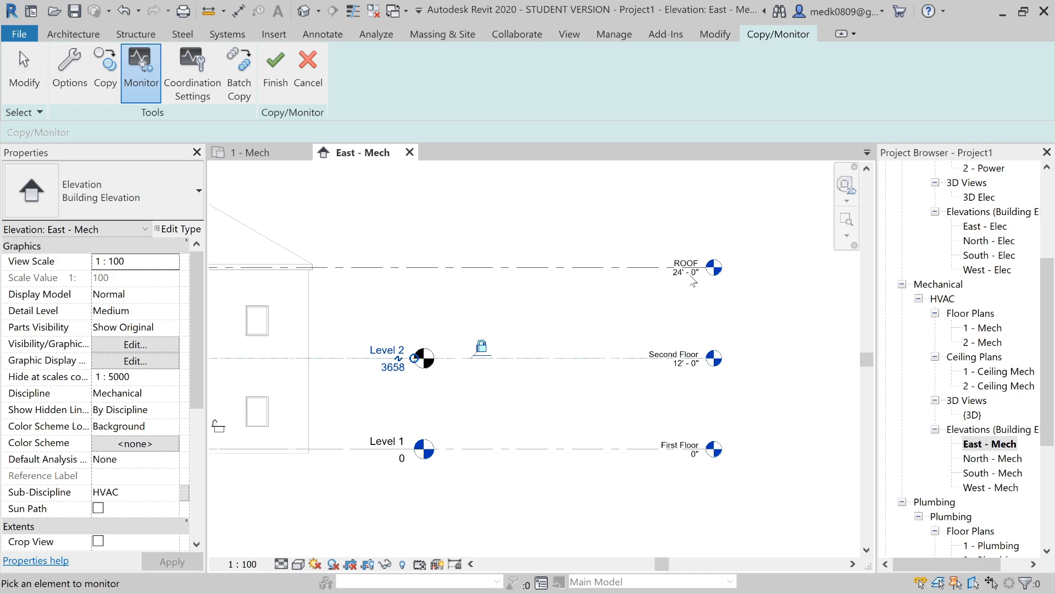
pyautogui.click(96, 75)
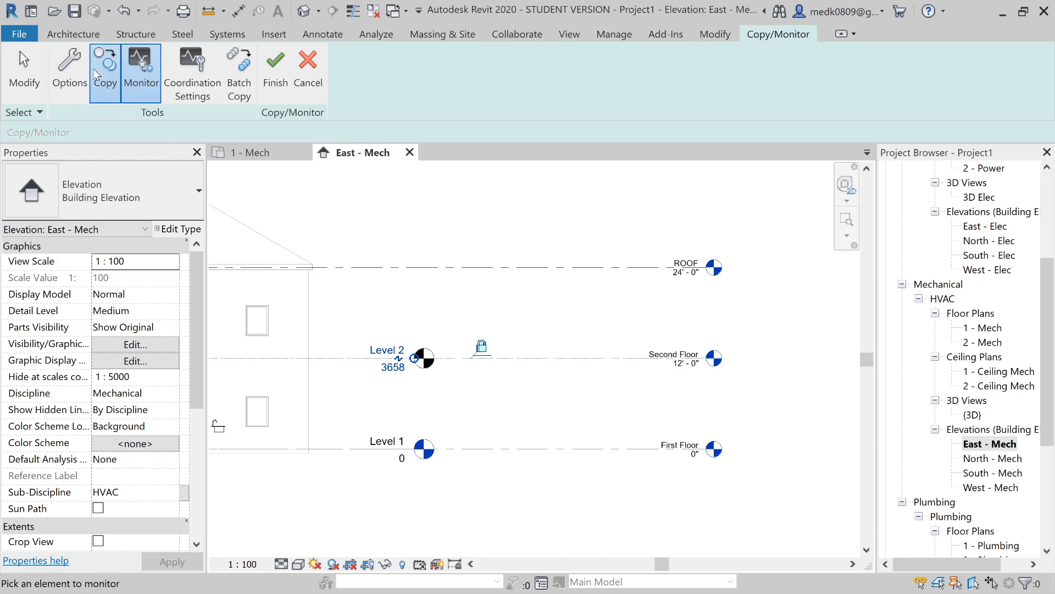
pyautogui.click(597, 269)
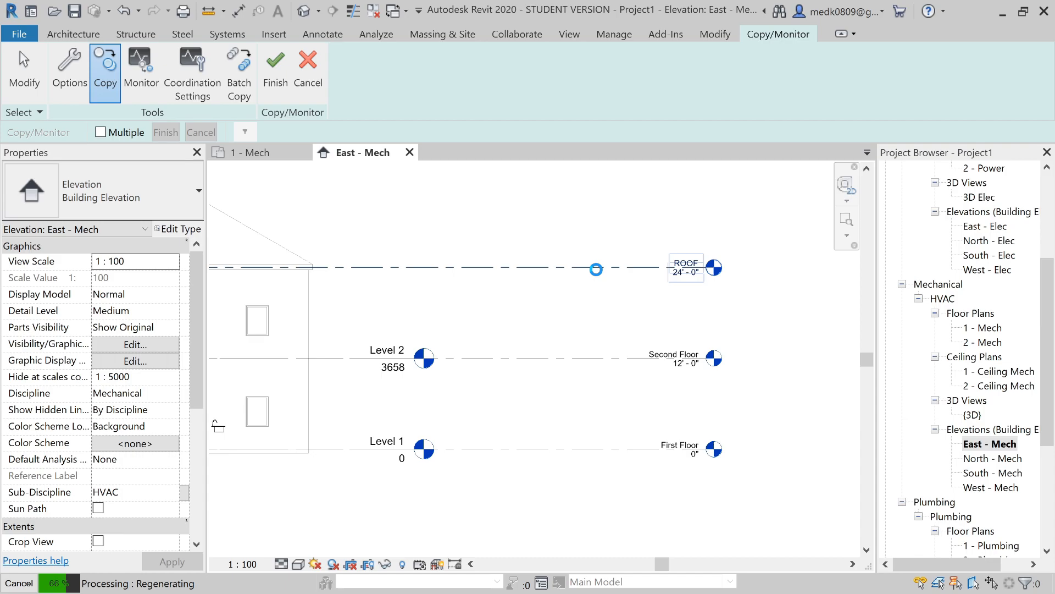
pyautogui.scroll(3, 692, 269)
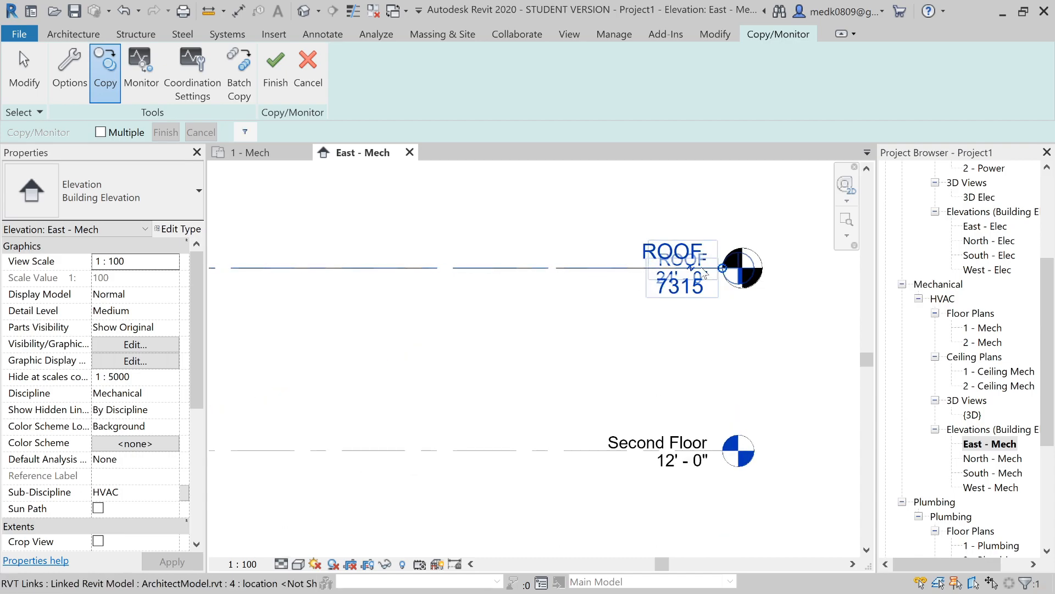
pyautogui.scroll(5, 703, 273)
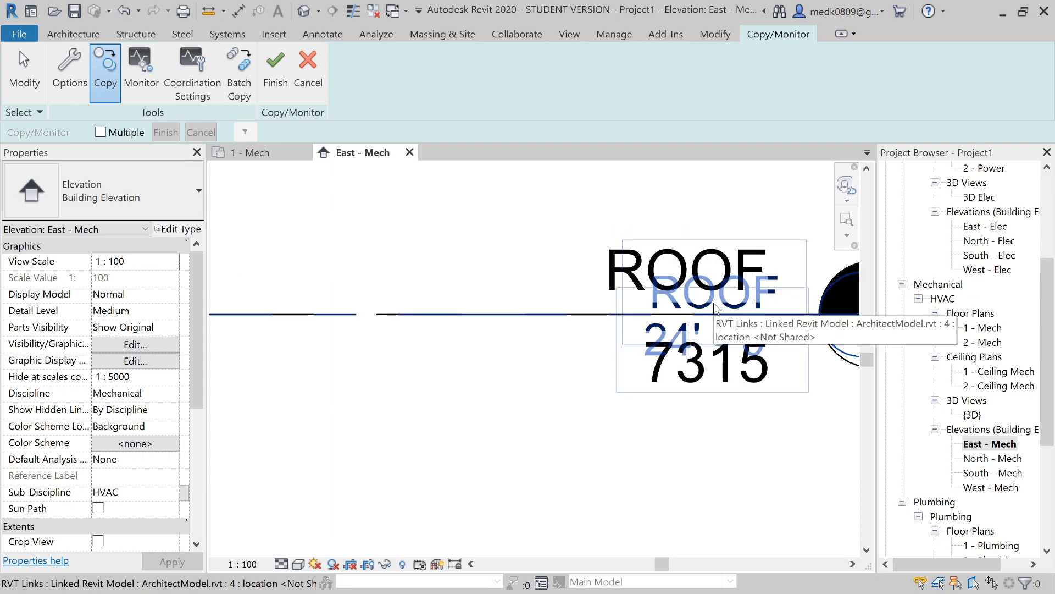
pyautogui.scroll(-2, 714, 307)
pyautogui.scroll(-5, 714, 307)
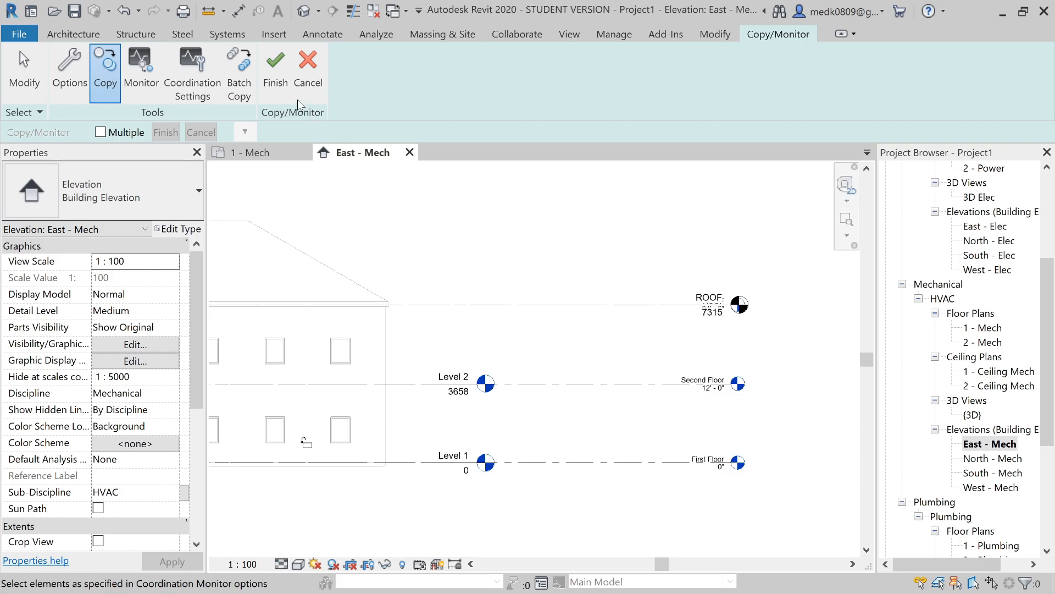
pyautogui.click(275, 70)
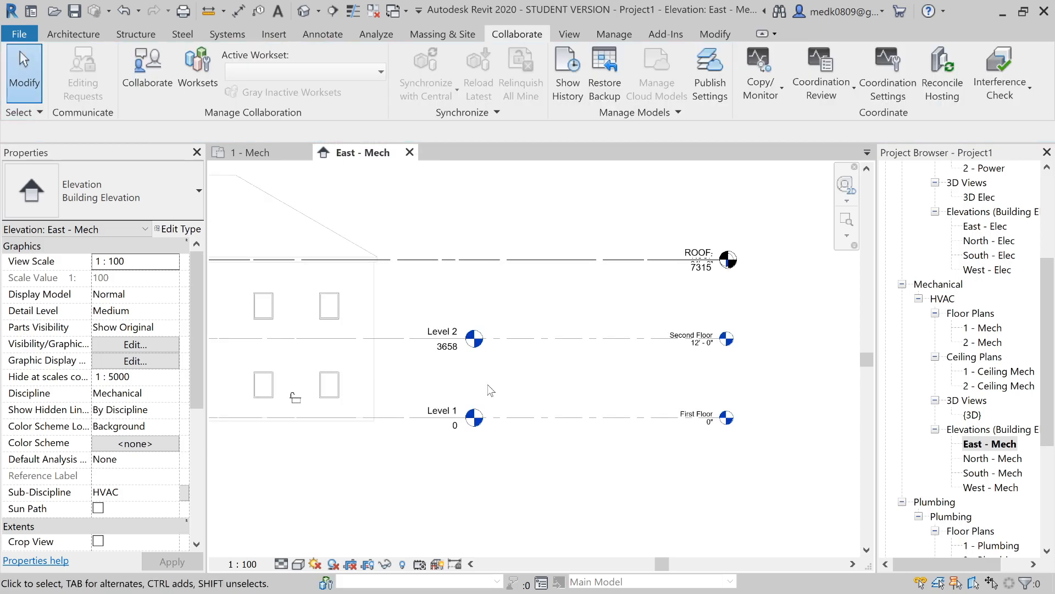
# Examine the copied ROOF level and the linked Second Floor and First Floor levels beside Level 1 and Level 2.
pyautogui.scroll(2, 490, 391)
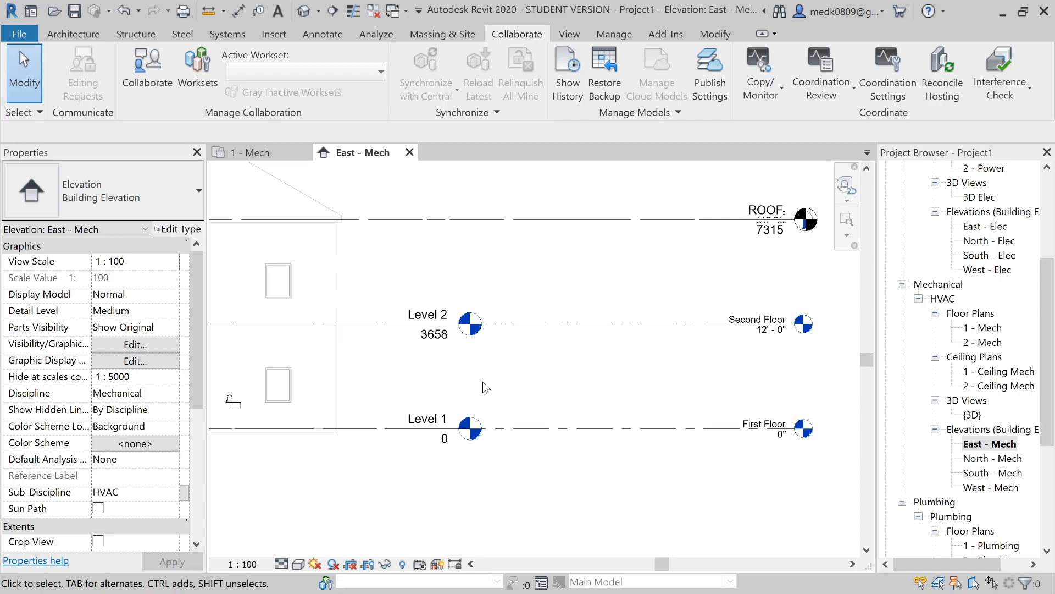
pyautogui.scroll(-1, 484, 383)
pyautogui.scroll(2, 809, 324)
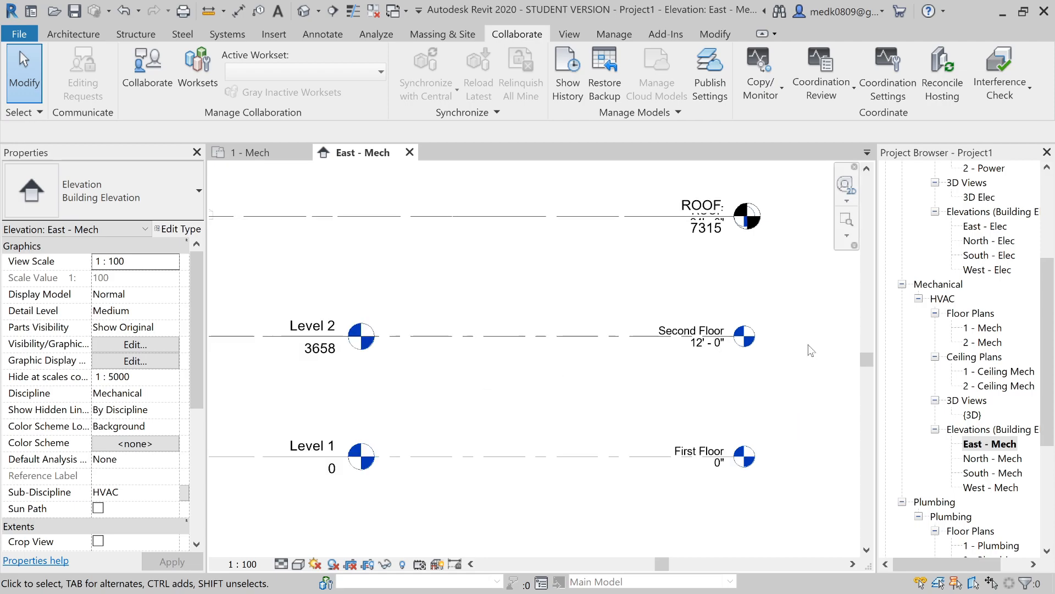
pyautogui.click(701, 338)
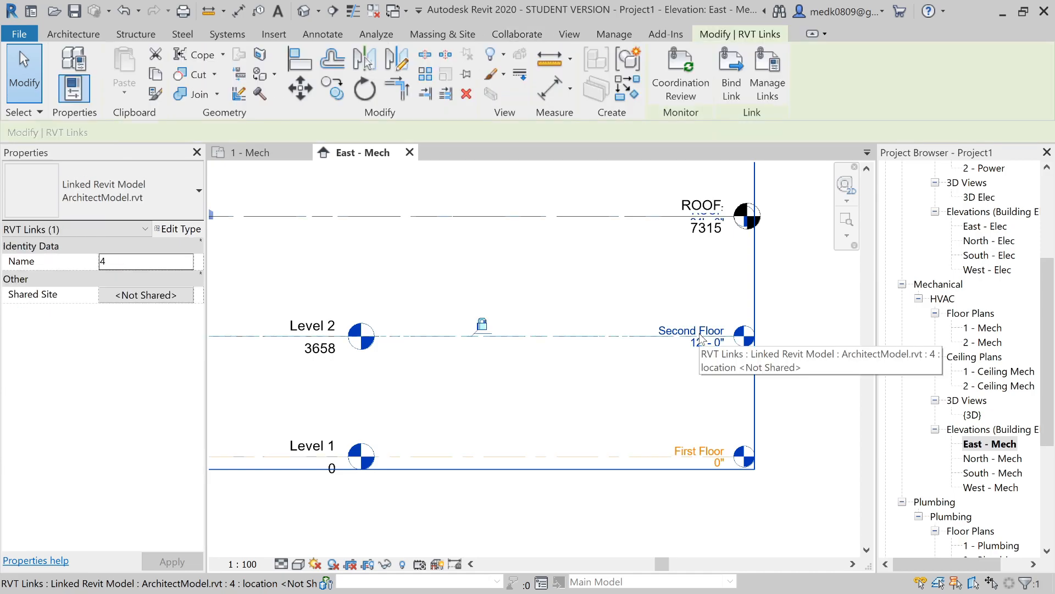
pyautogui.moveTo(701, 338); pyautogui.dragTo(696, 233)
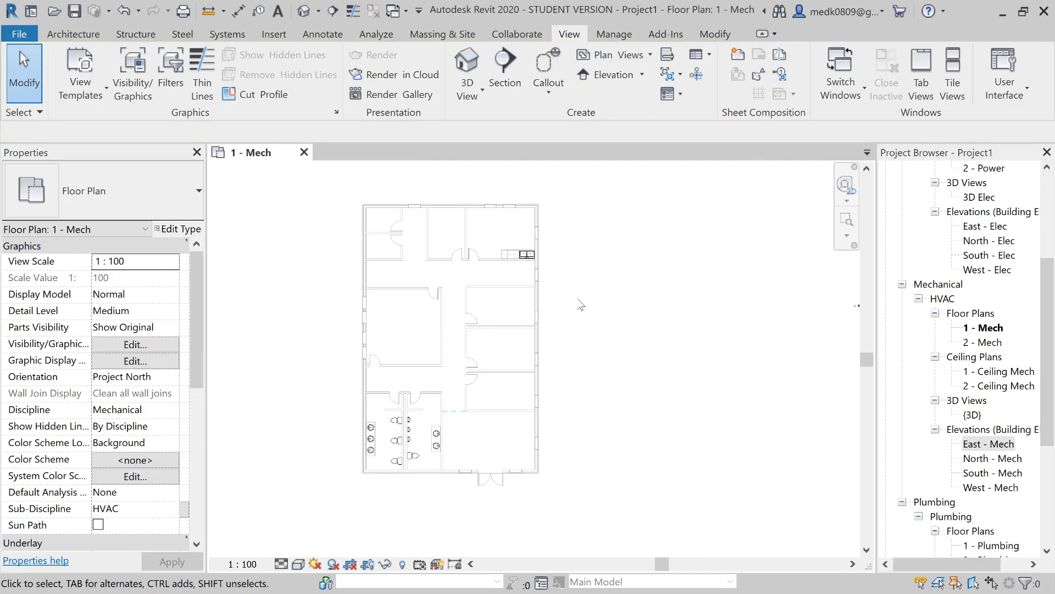
# Examine the linked building, its restroom fixtures and the levels in the default 3D view, and return to the 1 - Mech plan.
pyautogui.scroll(1, 621, 303)
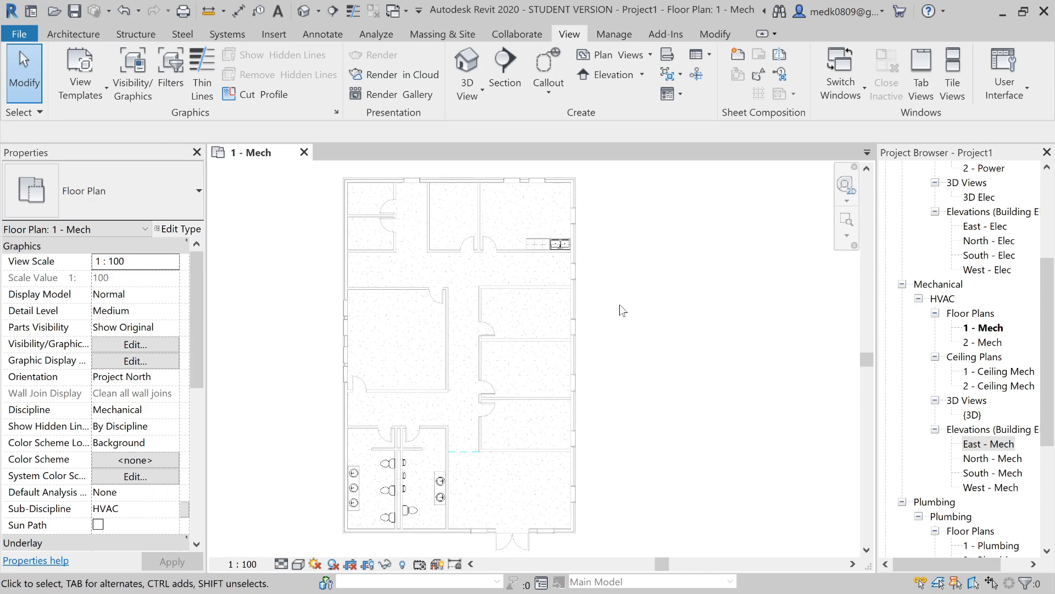
pyautogui.scroll(-1, 621, 310)
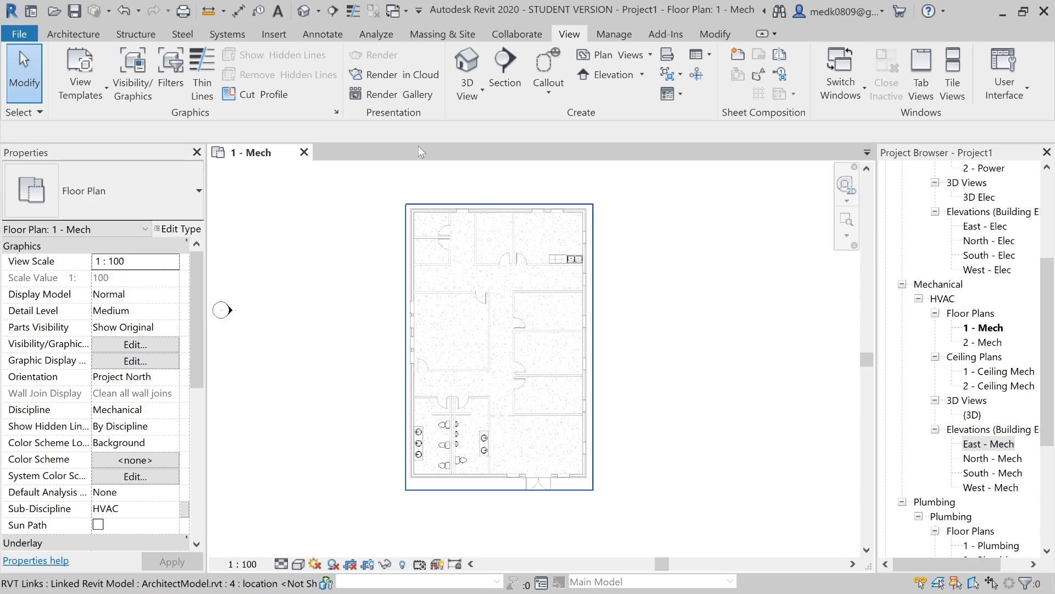
pyautogui.click(303, 11)
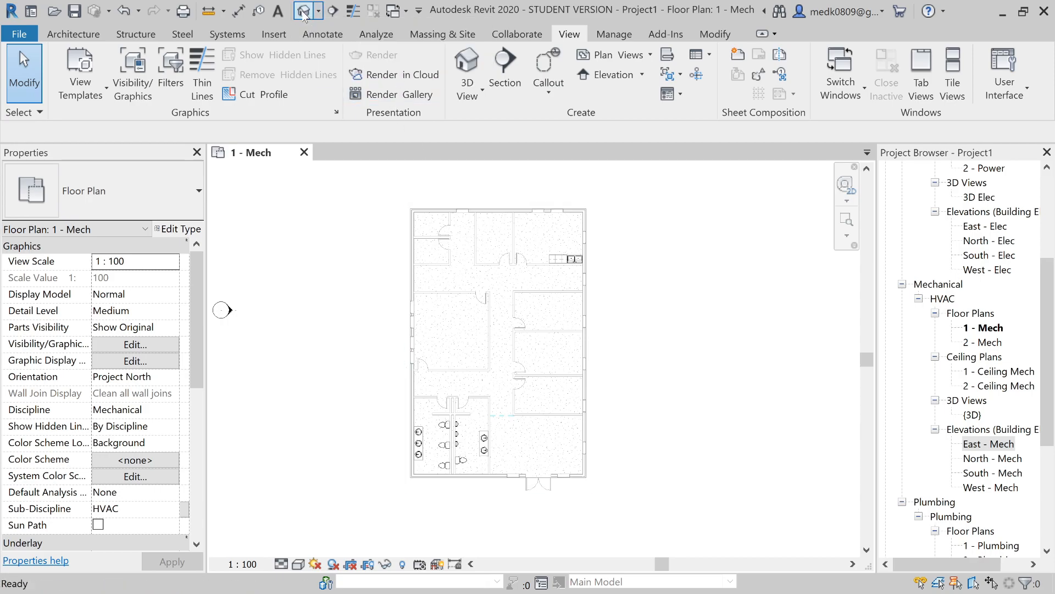
pyautogui.scroll(6, 440, 301)
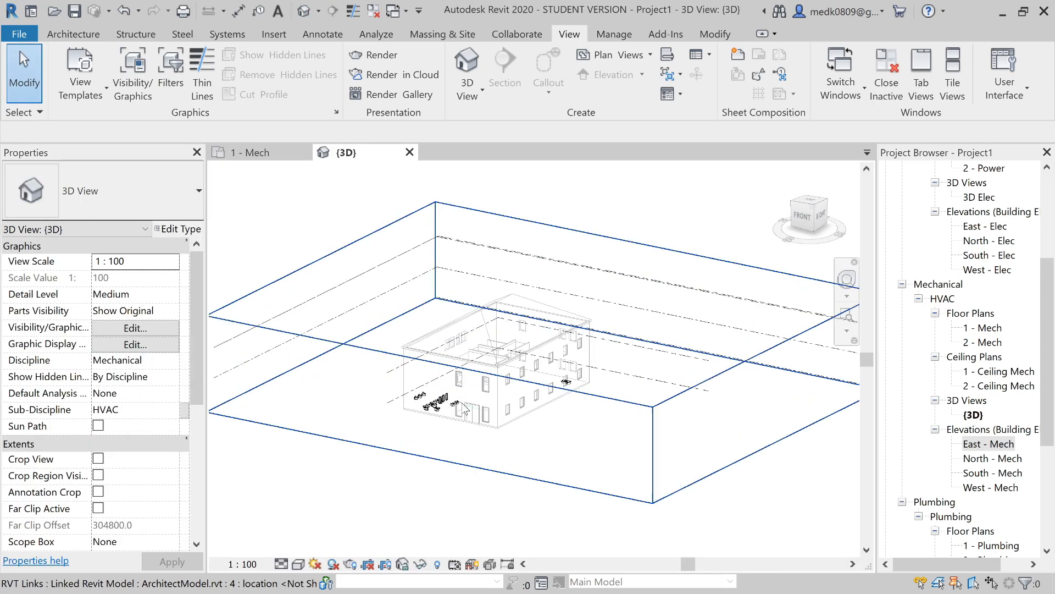
pyautogui.scroll(8, 426, 411)
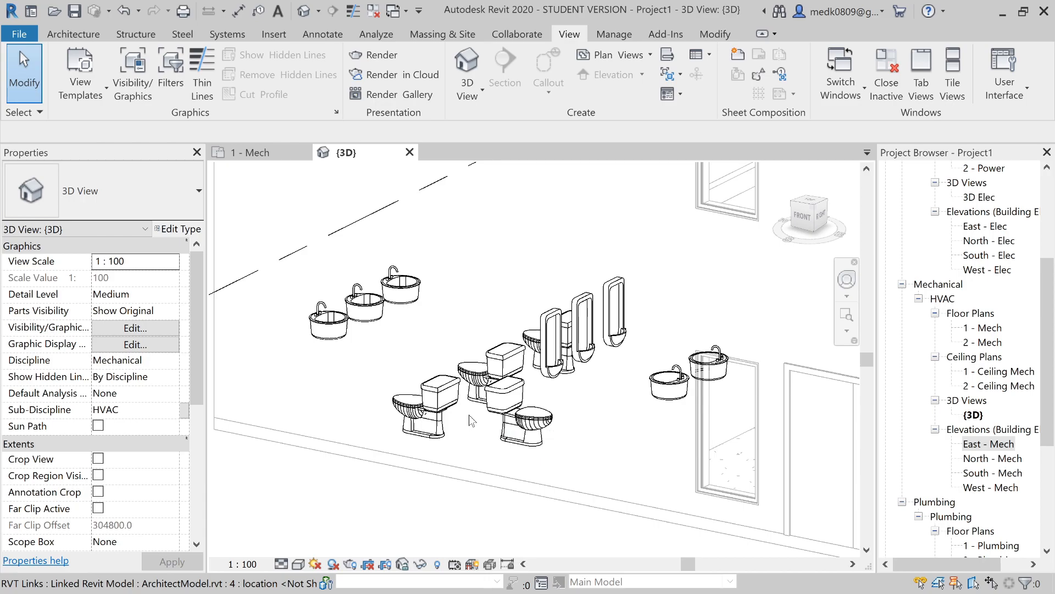
pyautogui.scroll(2, 469, 414)
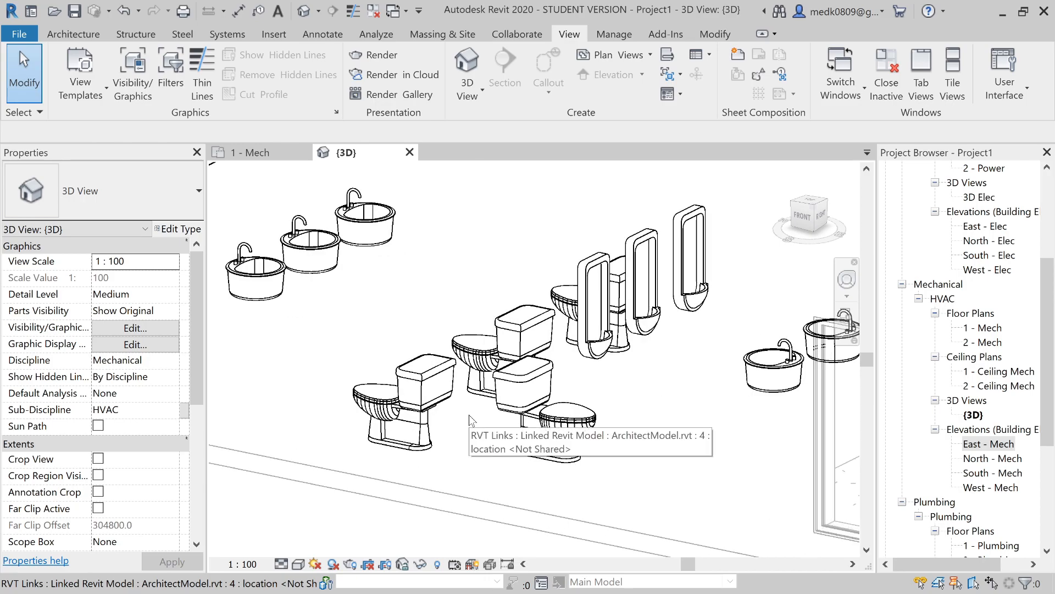
pyautogui.scroll(-3, 469, 414)
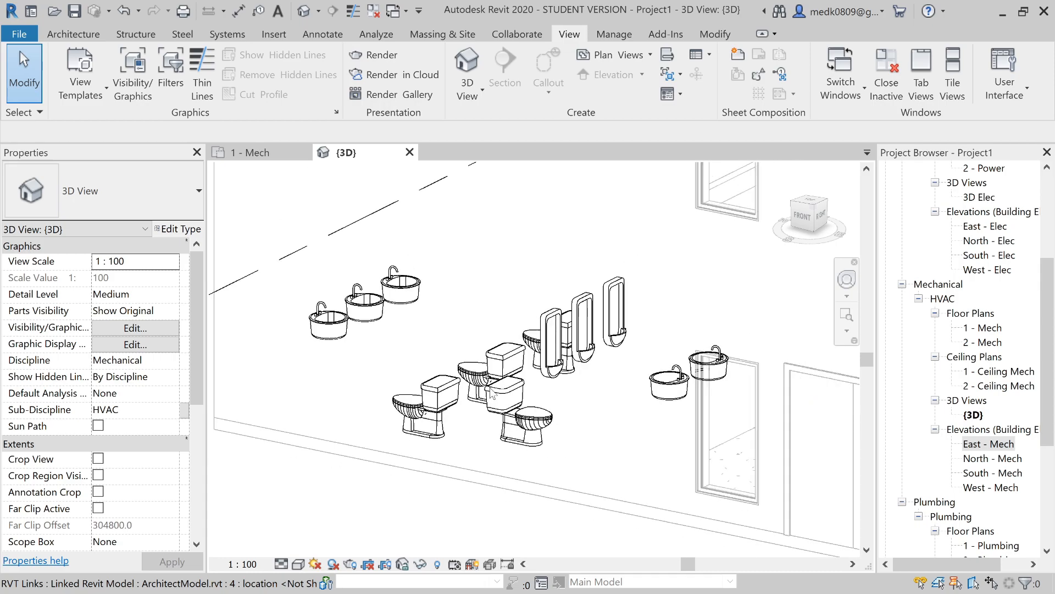
pyautogui.scroll(-5, 491, 394)
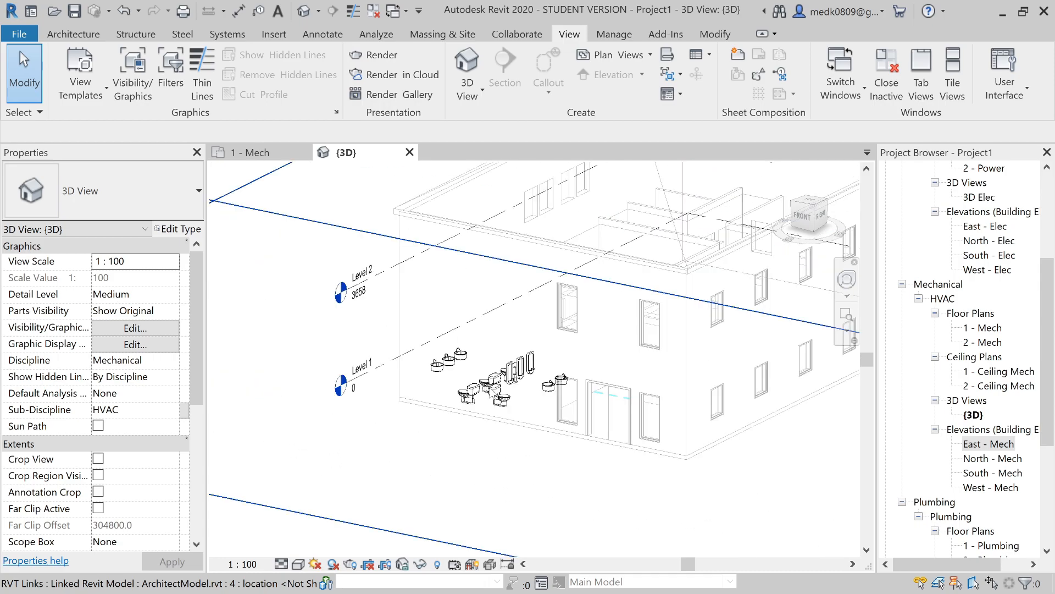
pyautogui.scroll(-4, 491, 394)
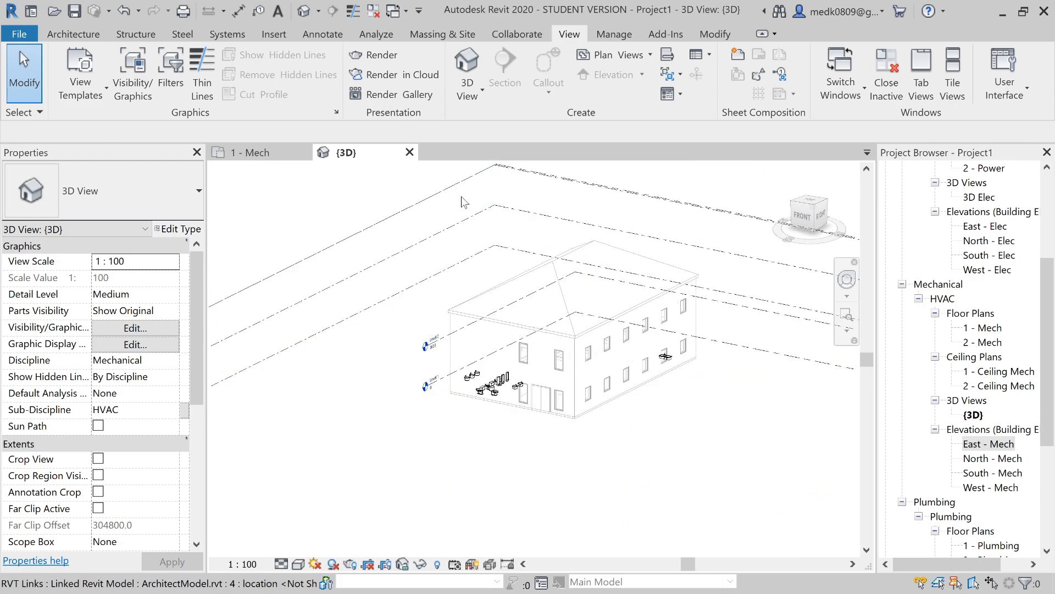
pyautogui.click(409, 152)
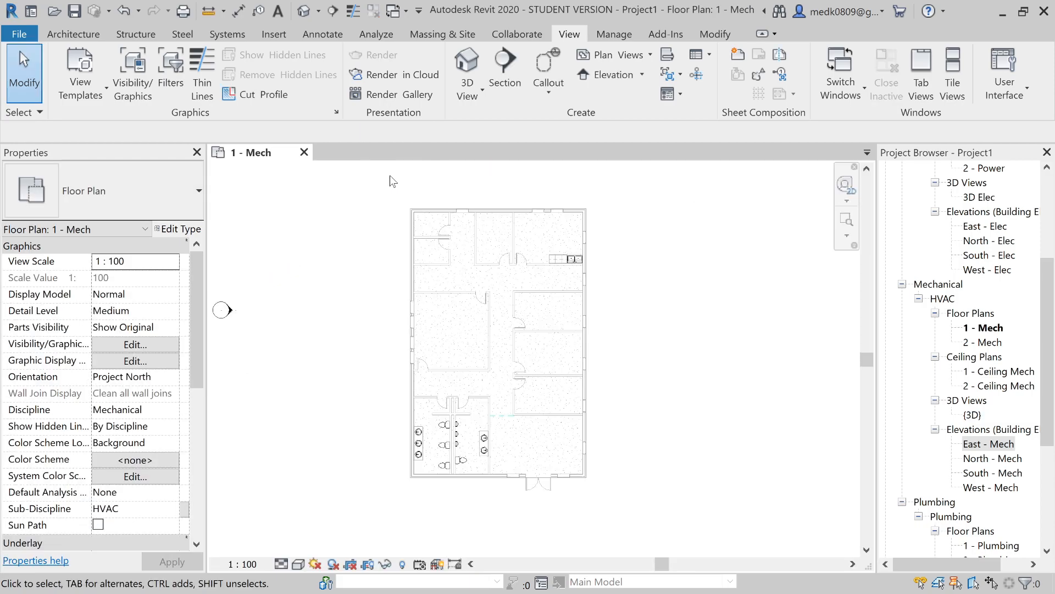
# Examine the linked architectural model and its restroom fixtures in the 1 - Mech floor plan.
pyautogui.click(496, 295)
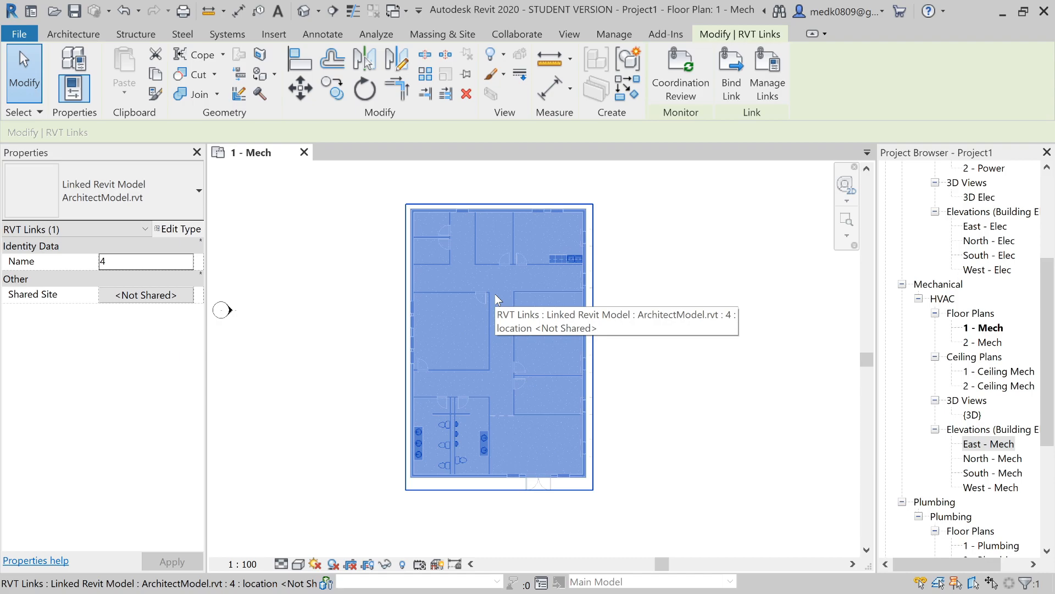
pyautogui.scroll(4, 490, 401)
pyautogui.scroll(-4, 489, 405)
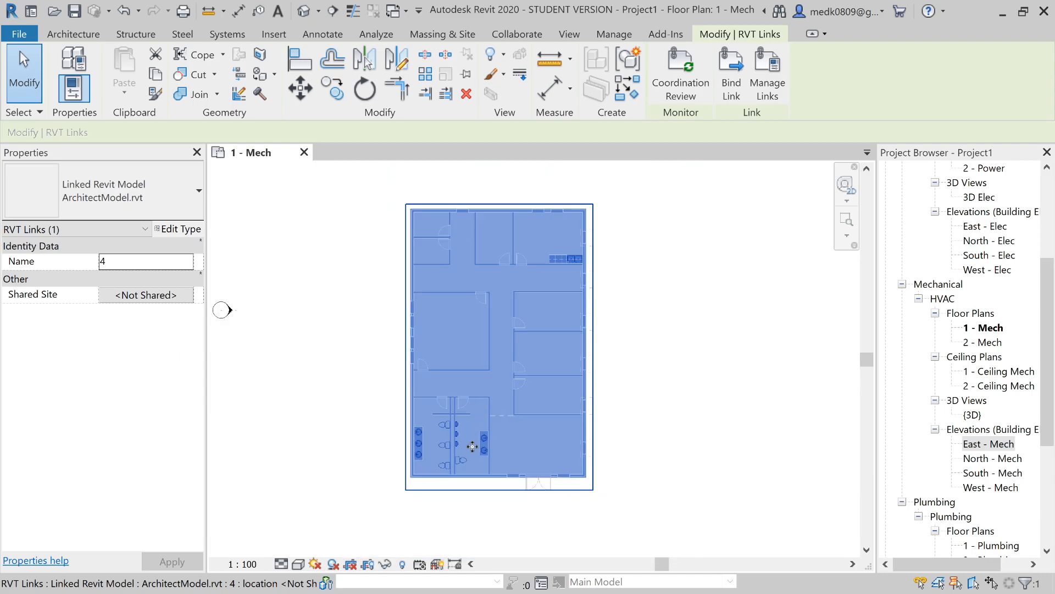
pyautogui.scroll(3, 471, 441)
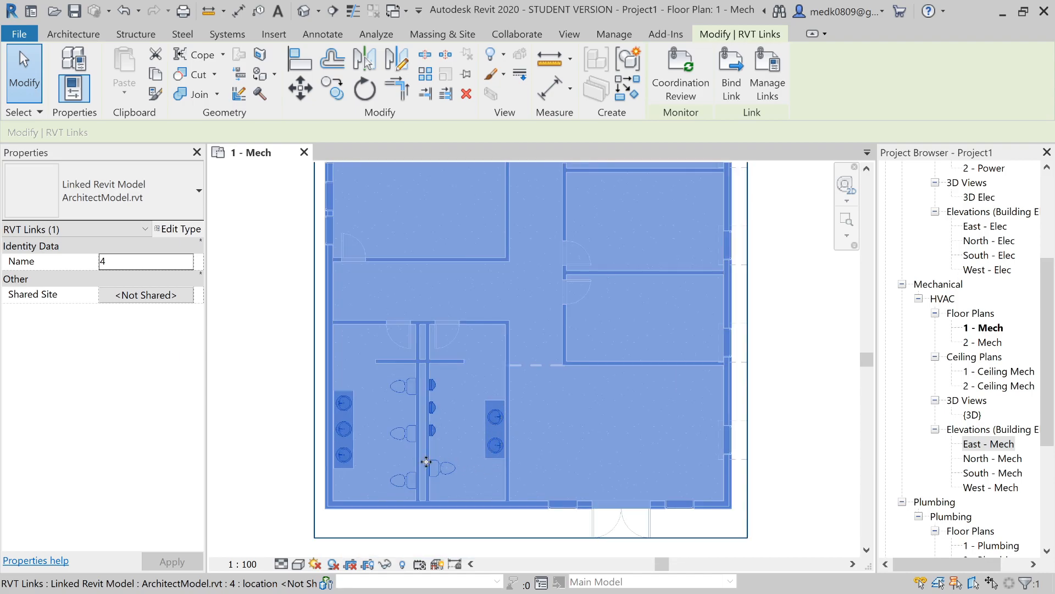
pyautogui.scroll(-3, 345, 413)
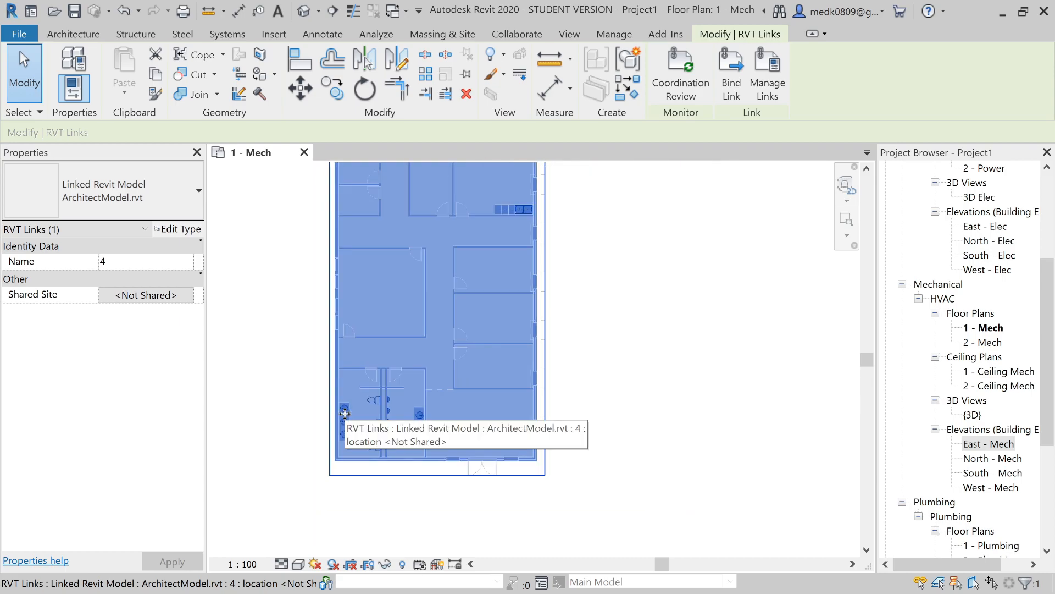
pyautogui.click(625, 377)
pyautogui.scroll(-2, 627, 378)
pyautogui.scroll(3, 491, 352)
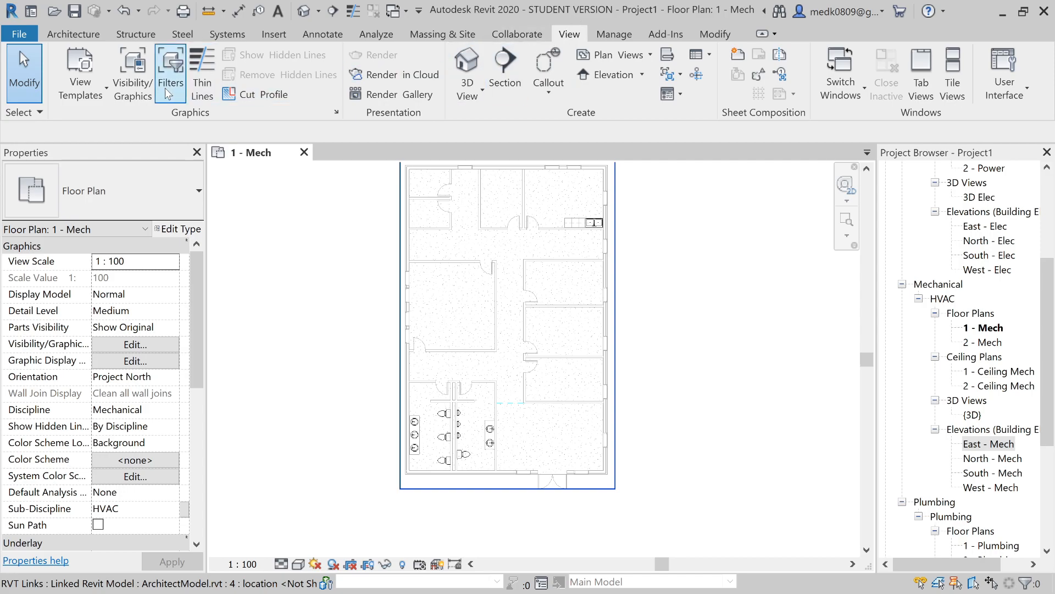
# In the 1 - Mech view's visibility overrides, set the ArchitectModel.rvt link's display settings and its model categories to Custom.
pyautogui.click(133, 76)
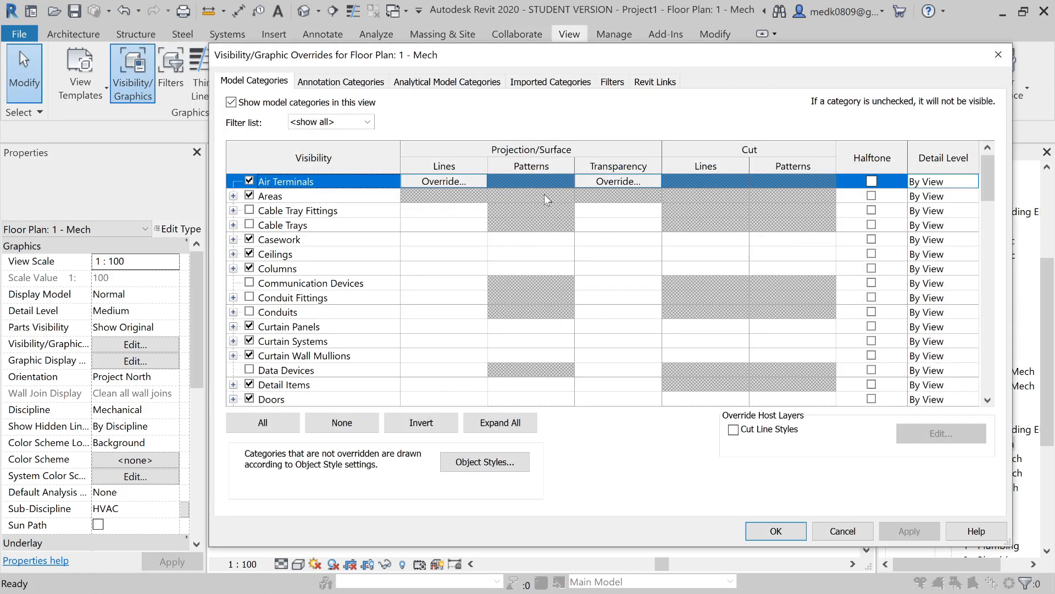
pyautogui.click(648, 83)
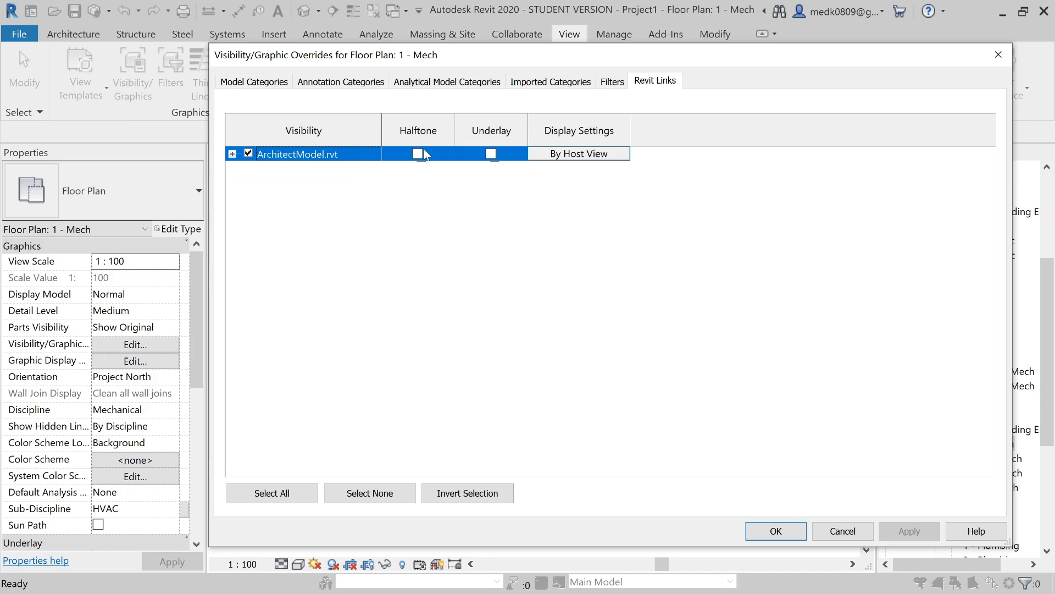
pyautogui.click(563, 155)
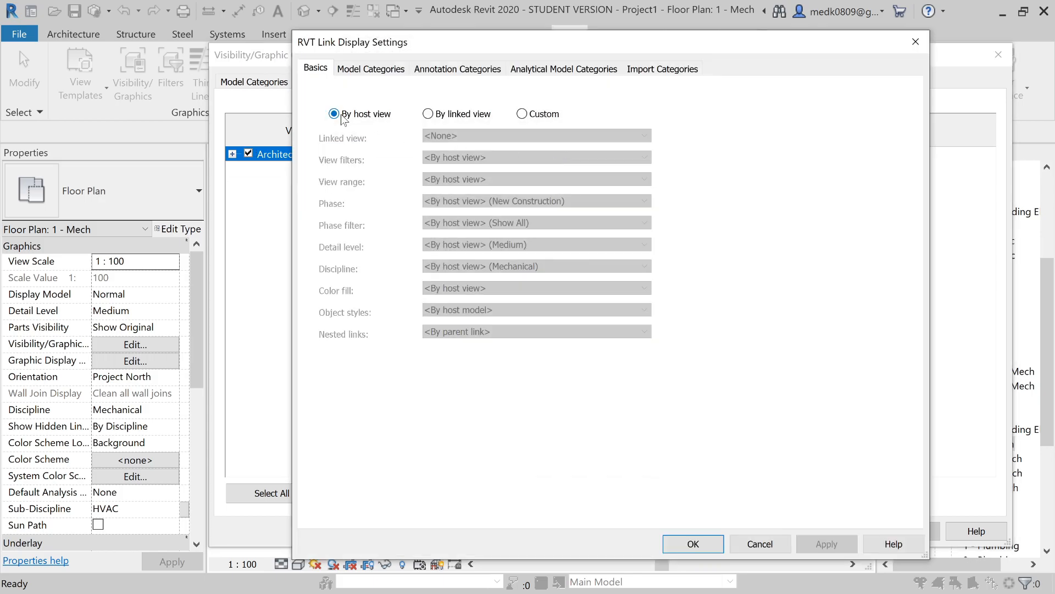
pyautogui.click(522, 119)
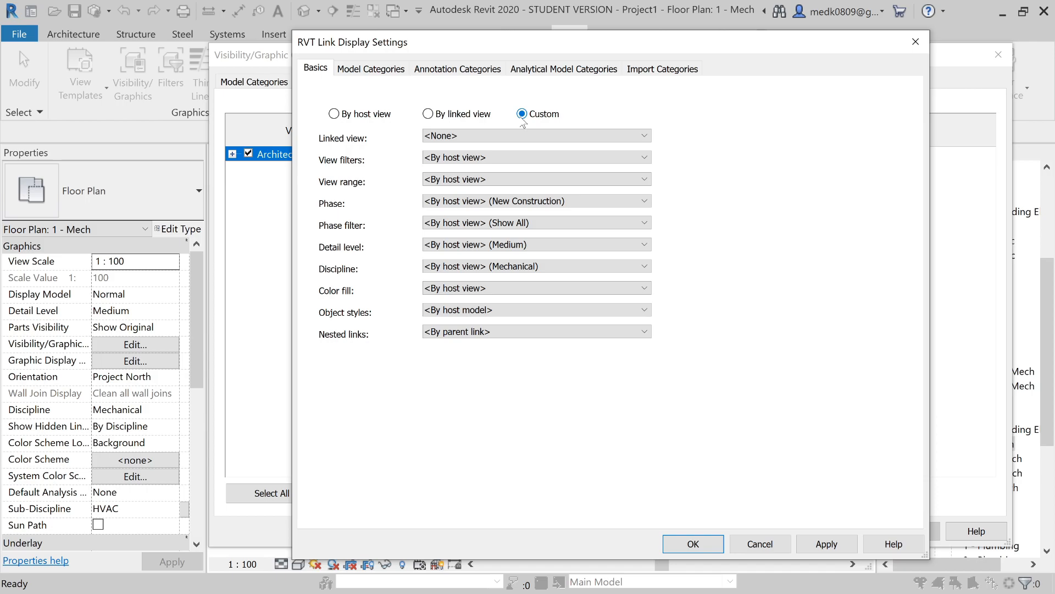
pyautogui.click(372, 69)
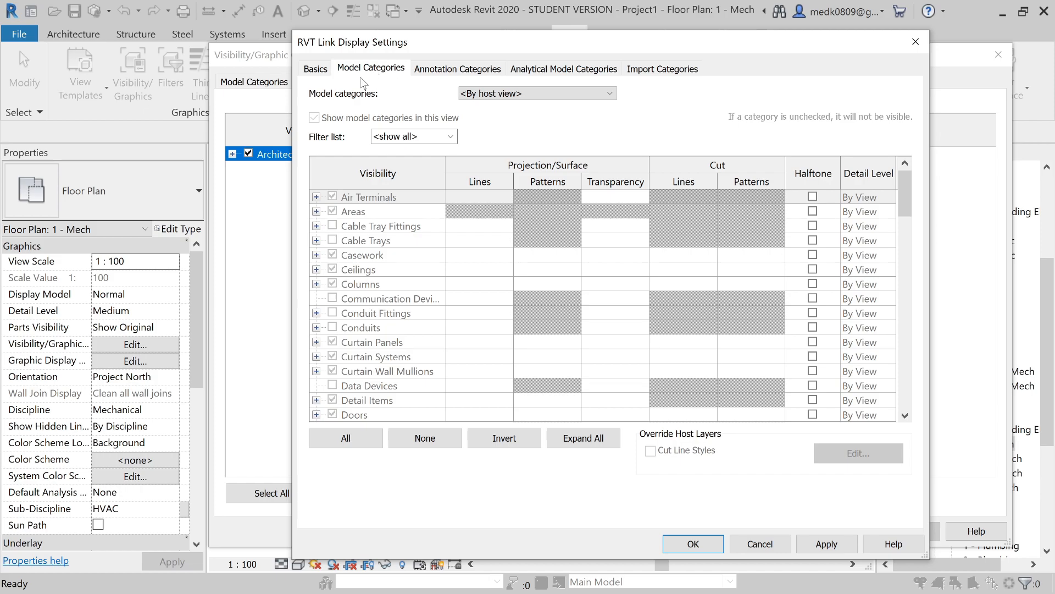
pyautogui.click(482, 97)
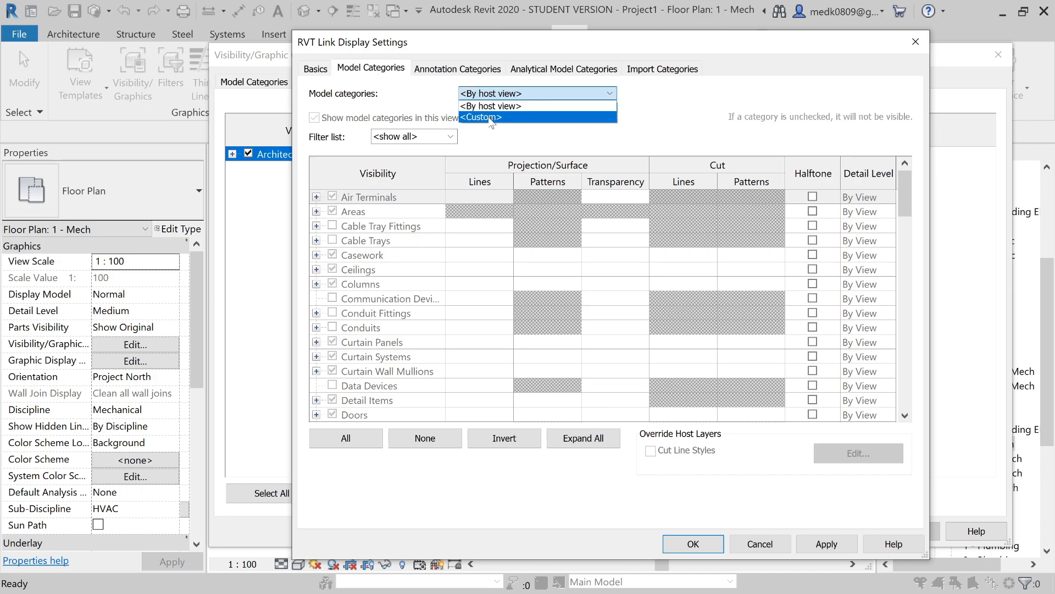
pyautogui.click(490, 118)
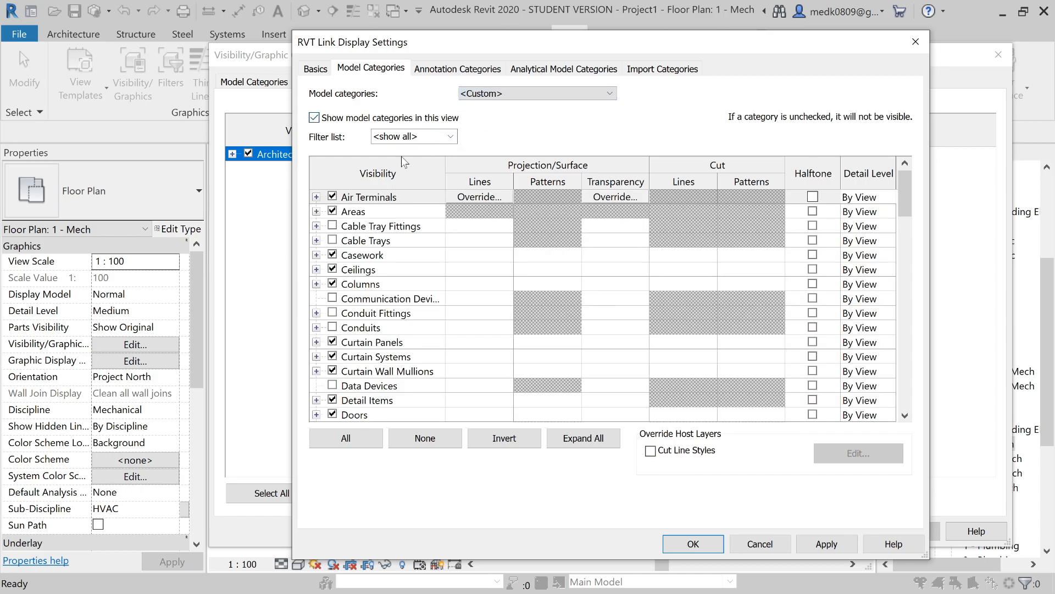
# Hide the linked model's Plumbing Fixtures category in the 1 - Mech plan, apply the overrides and check the restrooms.
pyautogui.click(405, 139)
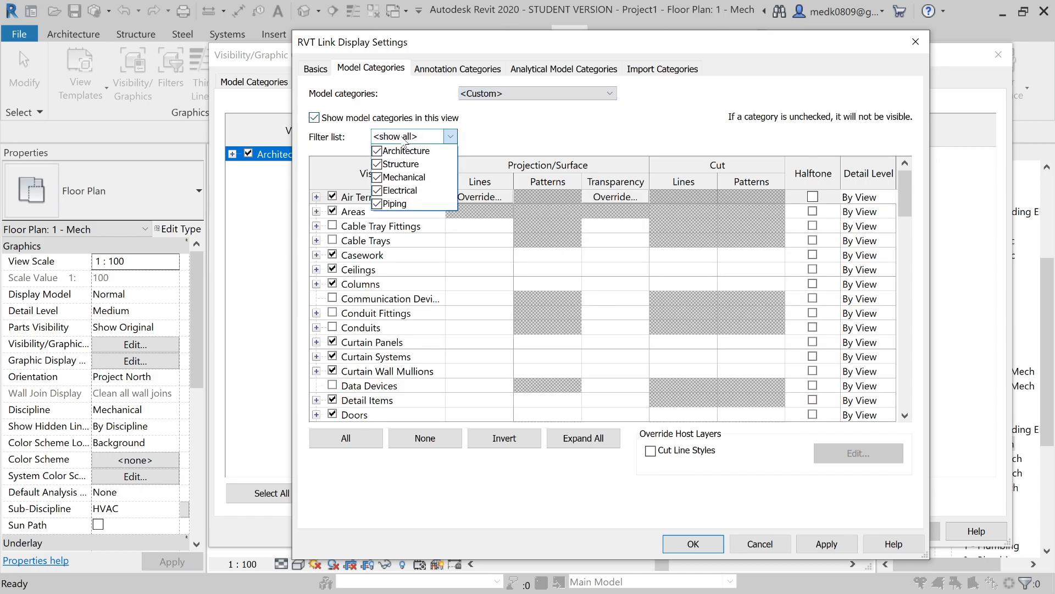
pyautogui.click(472, 133)
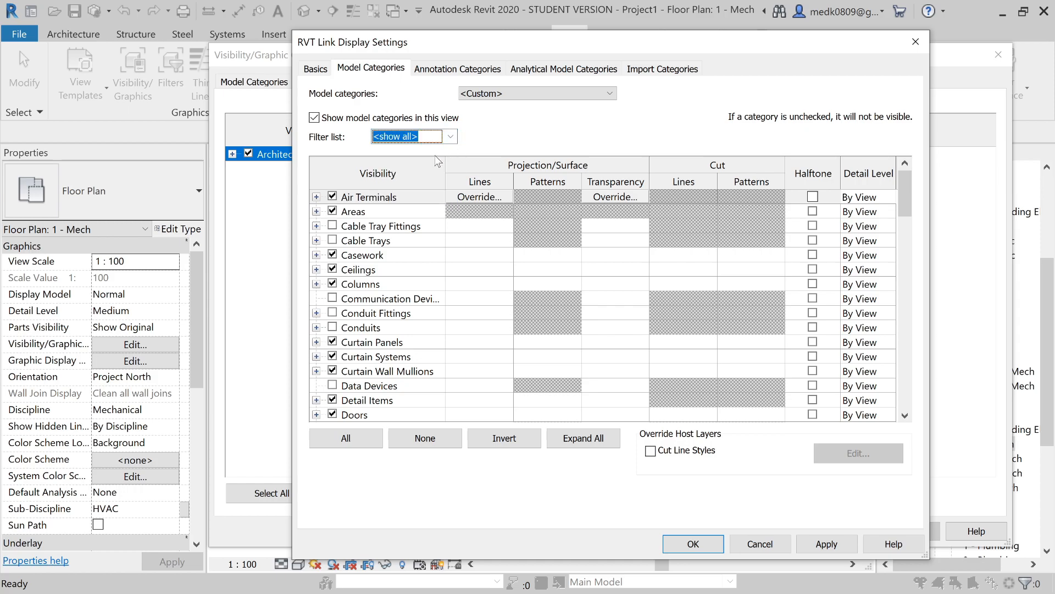
pyautogui.scroll(-1, 391, 249)
pyautogui.scroll(-5, 392, 254)
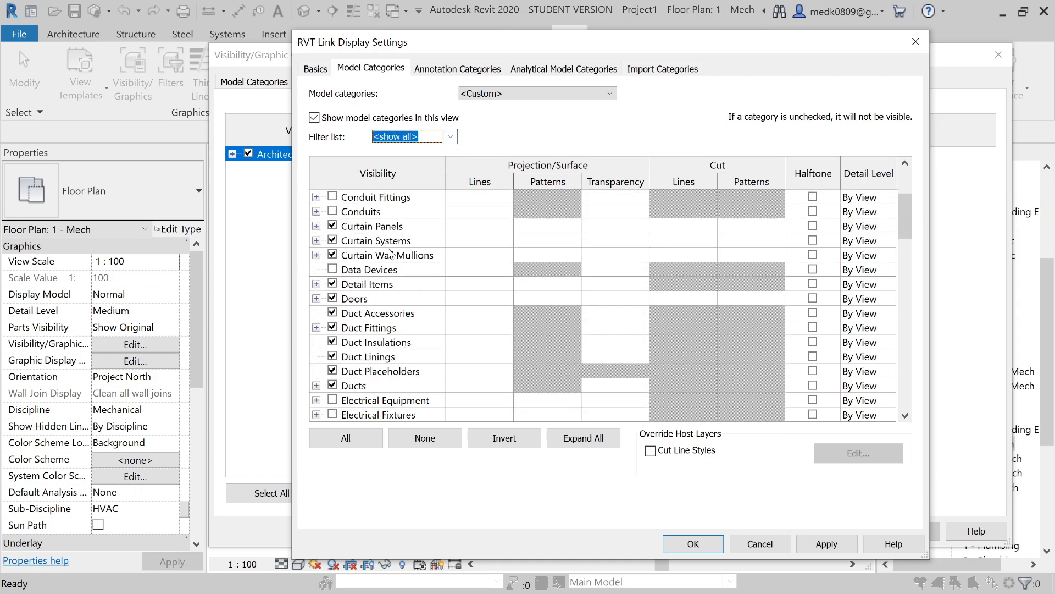
pyautogui.scroll(-5, 391, 254)
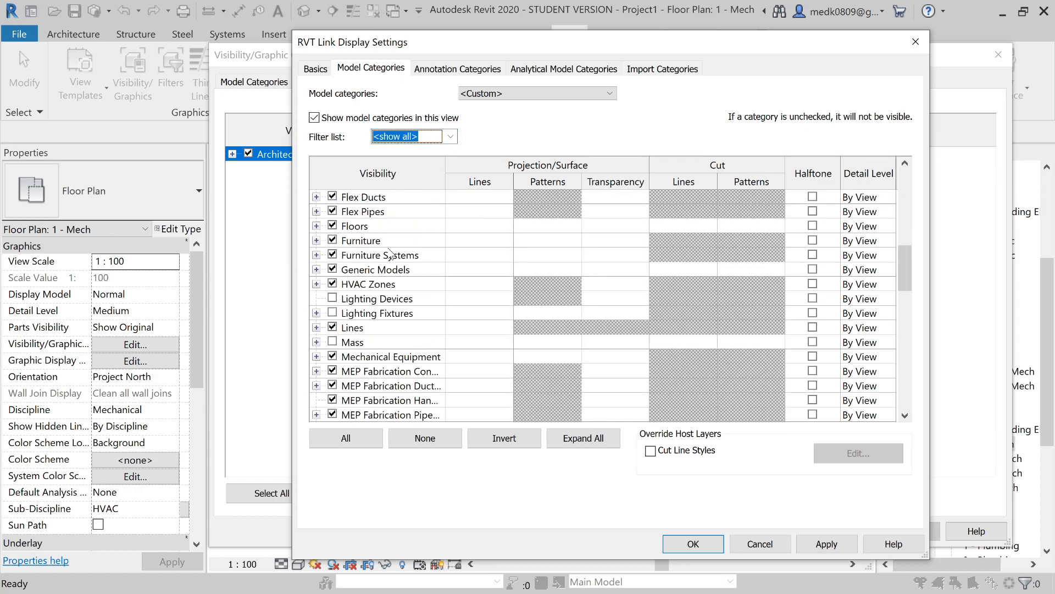
pyautogui.scroll(-4, 391, 253)
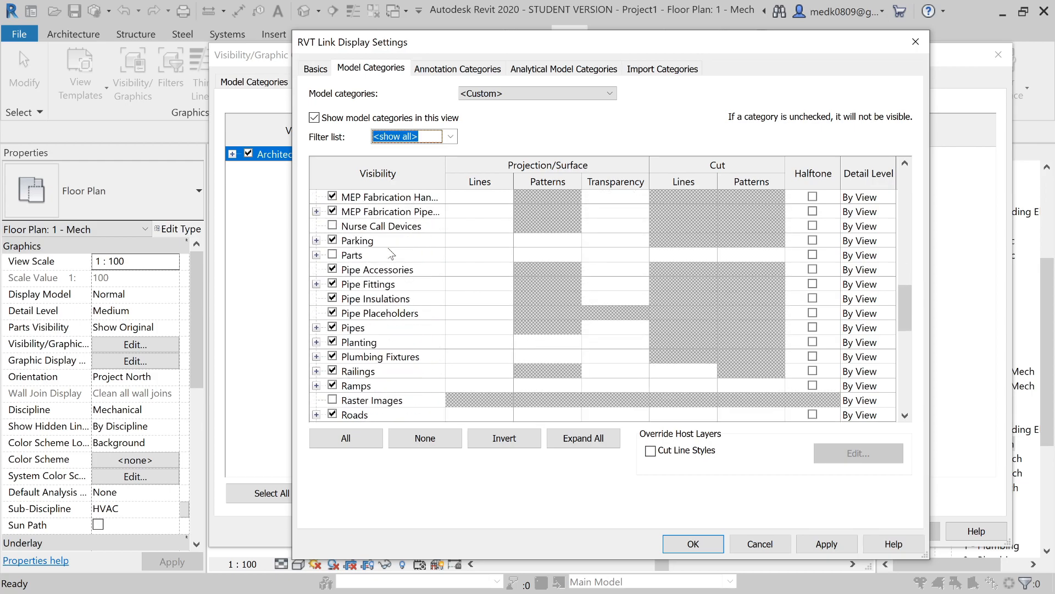
pyautogui.scroll(-1, 392, 254)
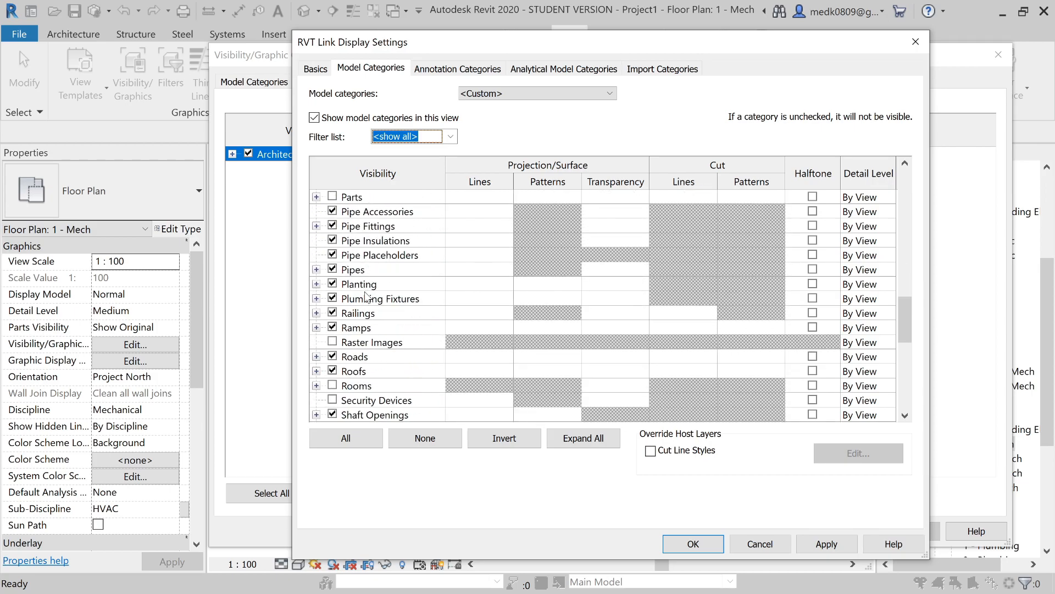
pyautogui.click(332, 298)
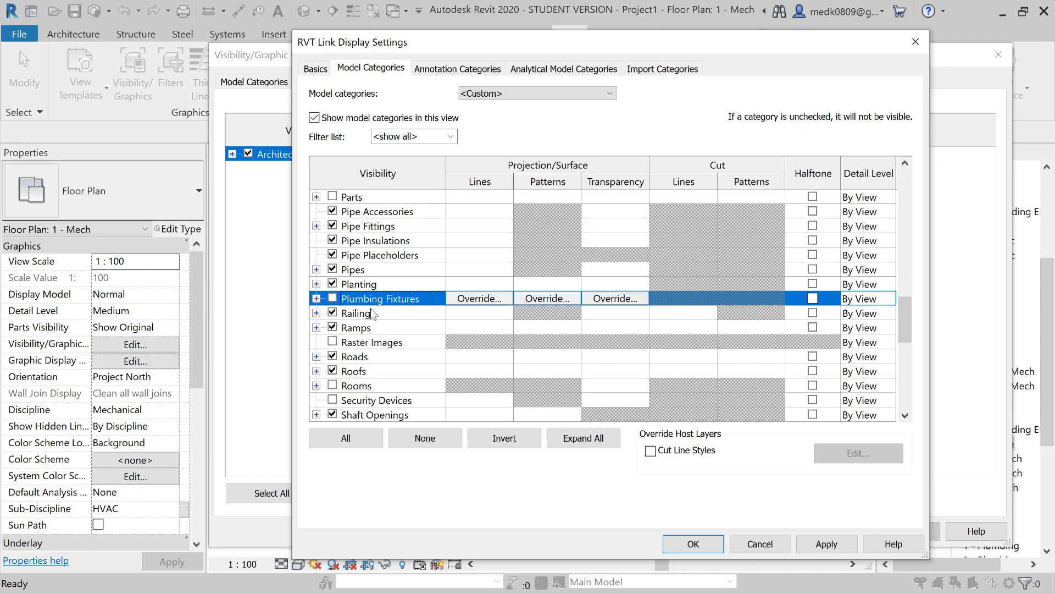
pyautogui.click(826, 544)
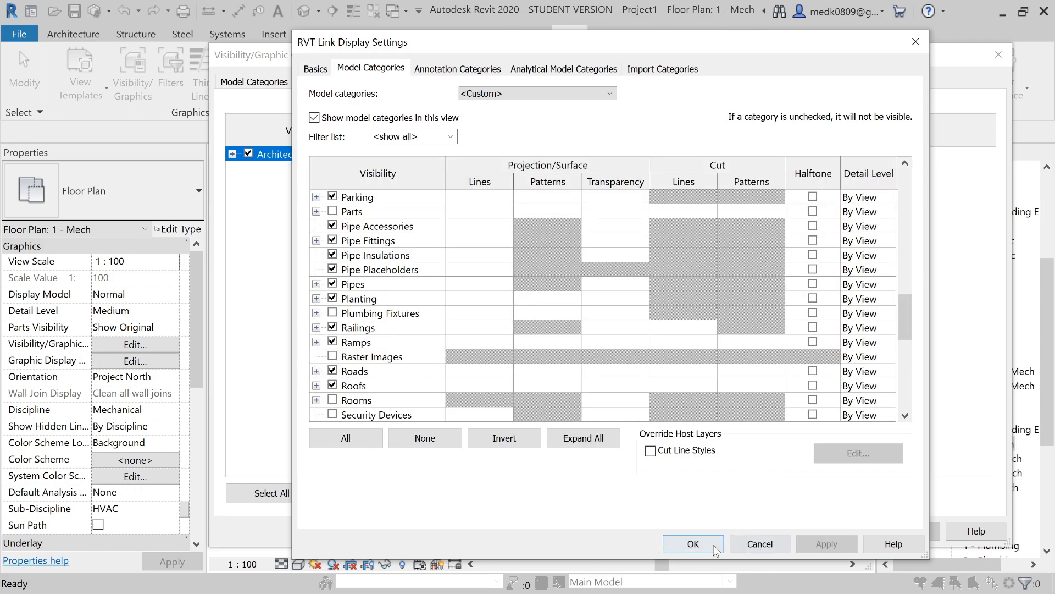
pyautogui.click(712, 545)
pyautogui.click(898, 531)
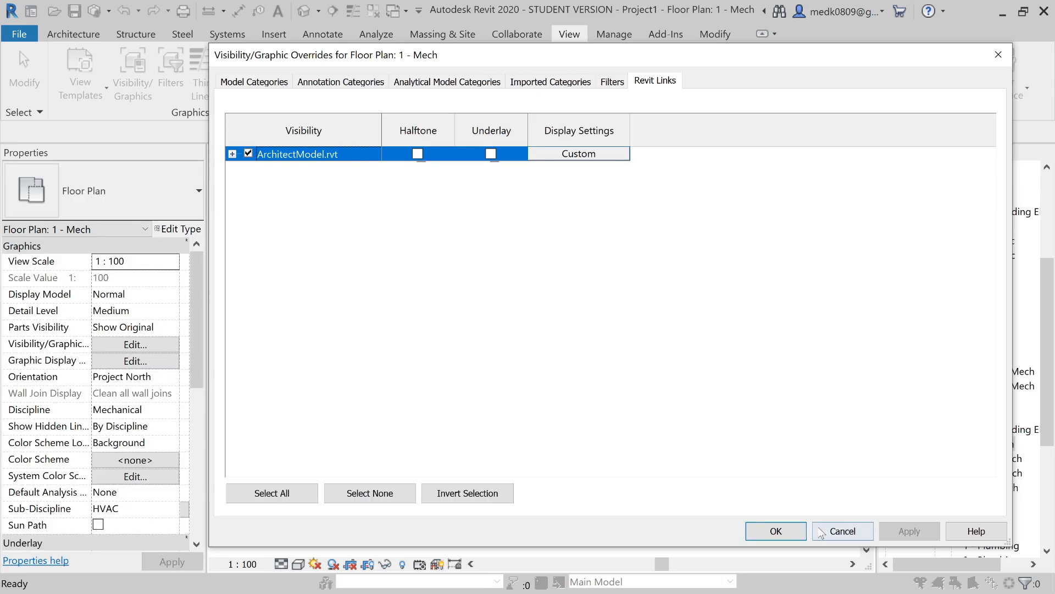
pyautogui.click(776, 531)
pyautogui.scroll(5, 437, 440)
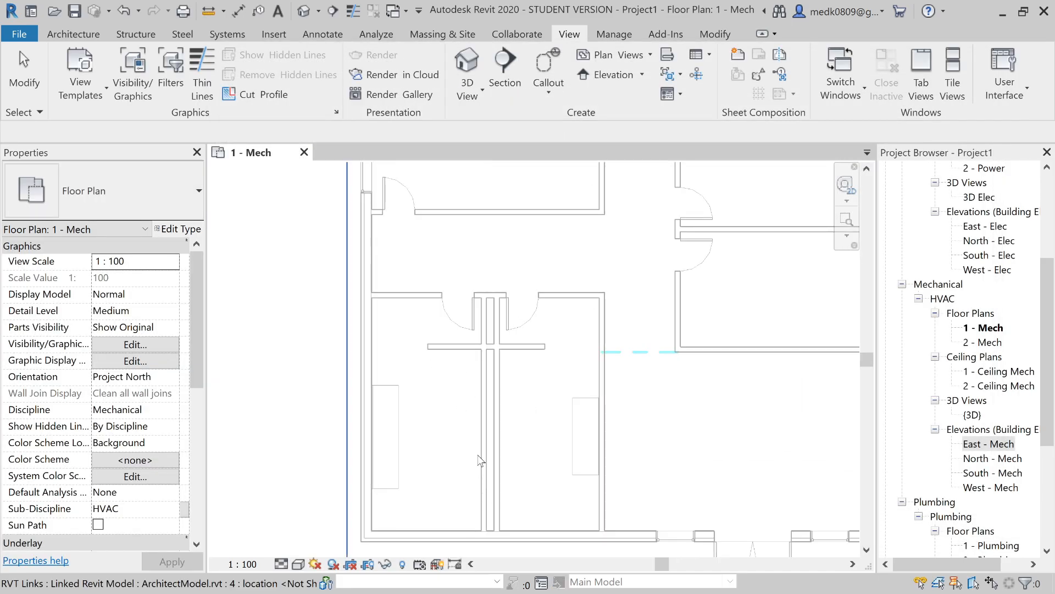
pyautogui.scroll(-4, 474, 423)
pyautogui.scroll(-2, 473, 404)
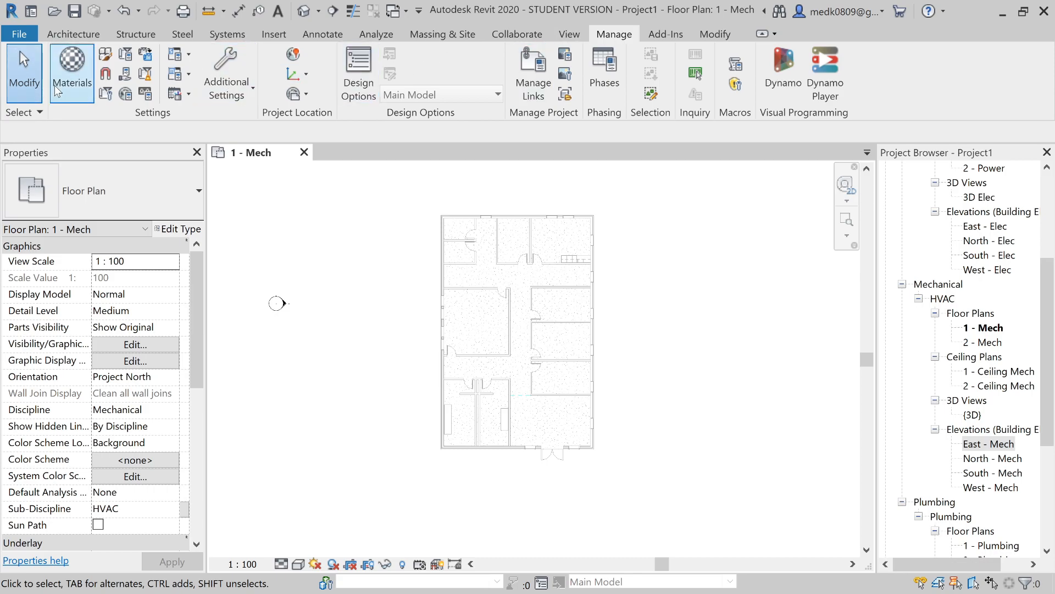
# Look through the project's materials, the options for creating a material and the Air material's graphics settings, and close the Material Browser.
pyautogui.click(77, 65)
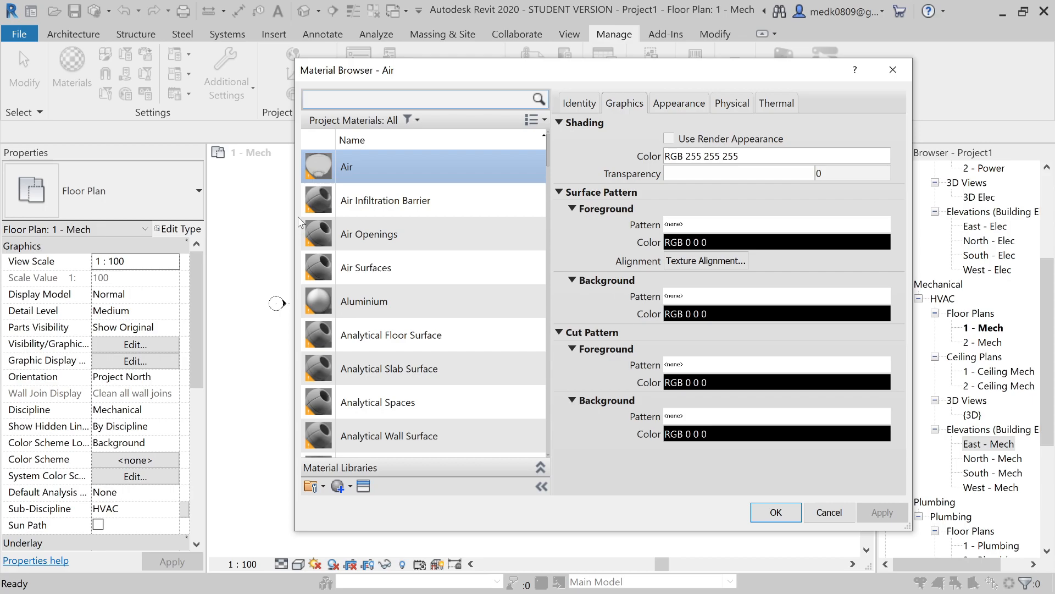
pyautogui.scroll(-6, 385, 352)
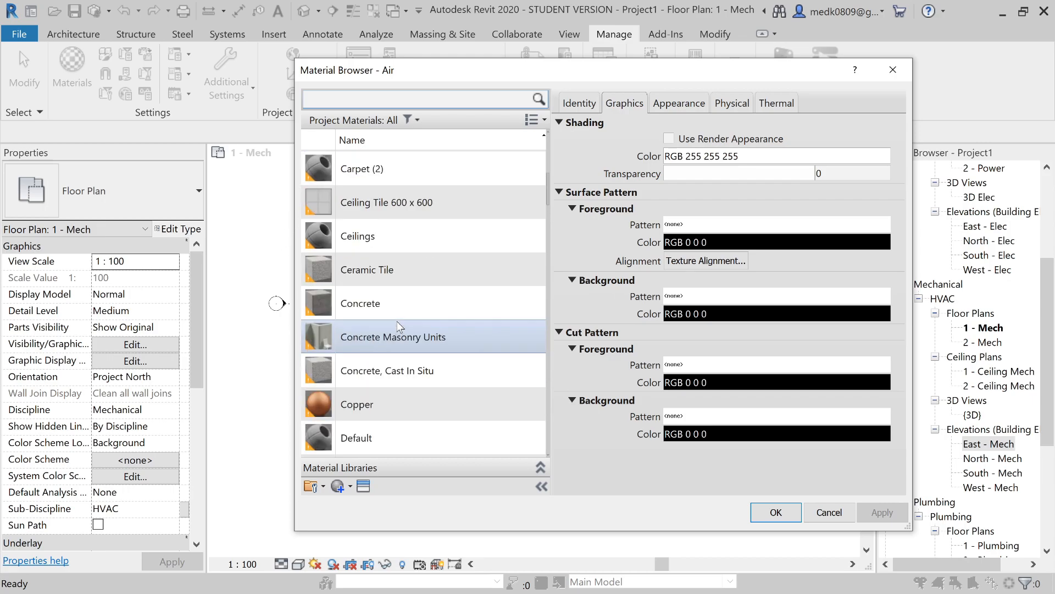
pyautogui.scroll(-12, 400, 327)
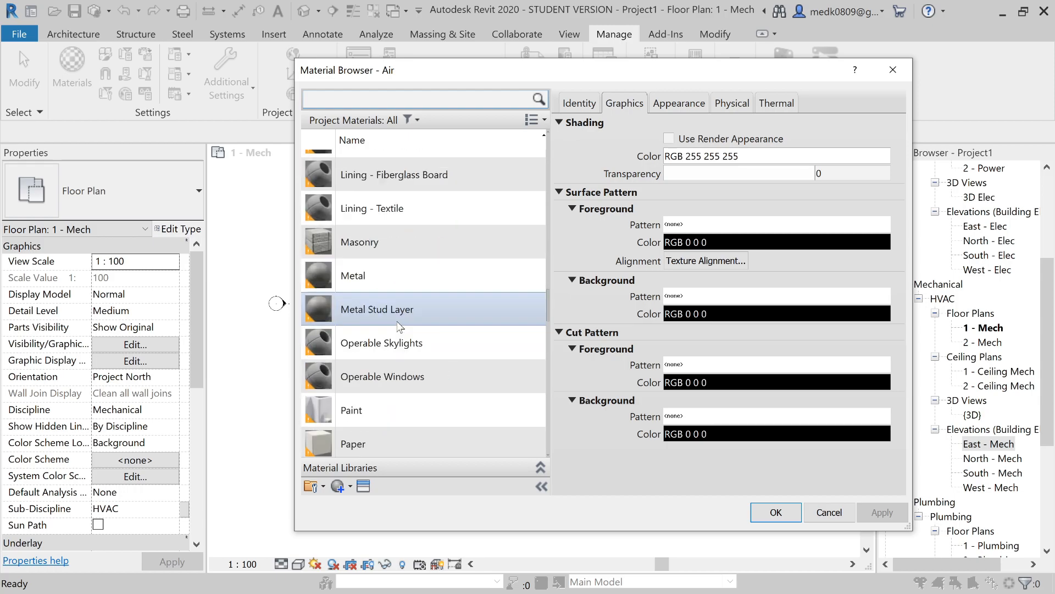
pyautogui.scroll(-6, 399, 327)
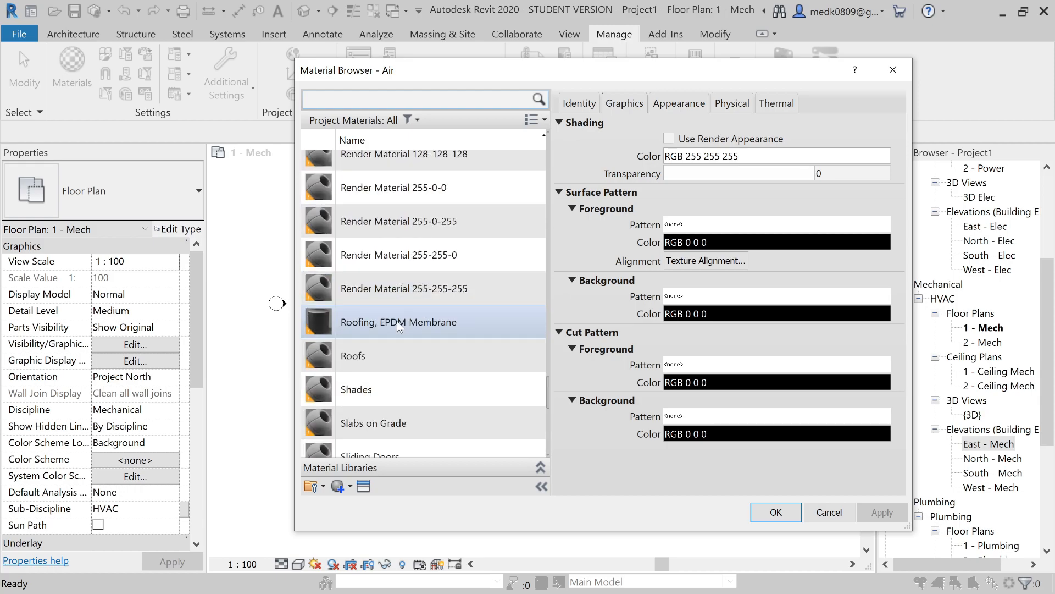
pyautogui.click(350, 486)
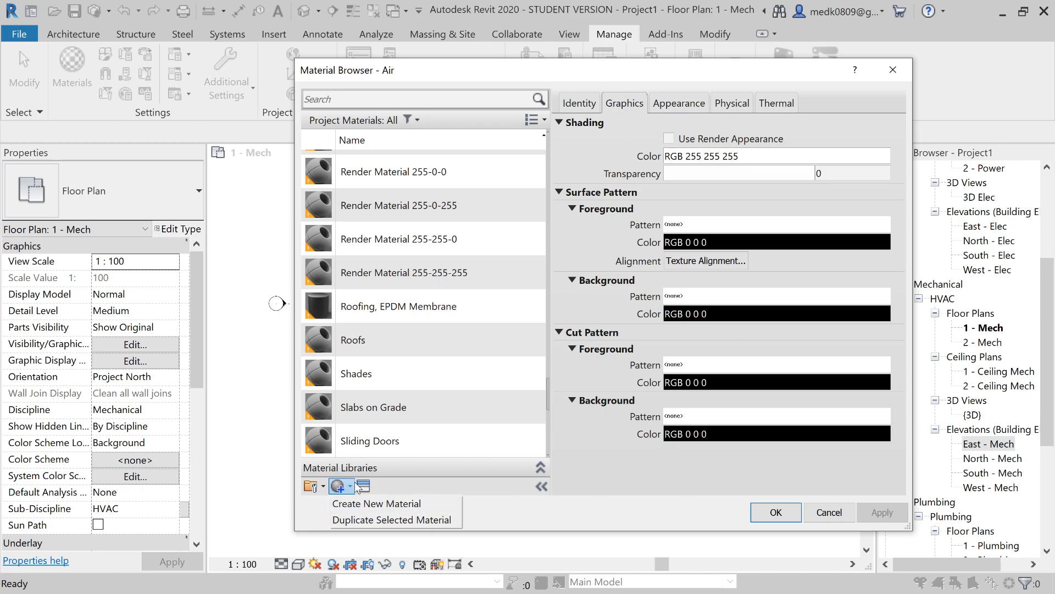
pyautogui.click(676, 160)
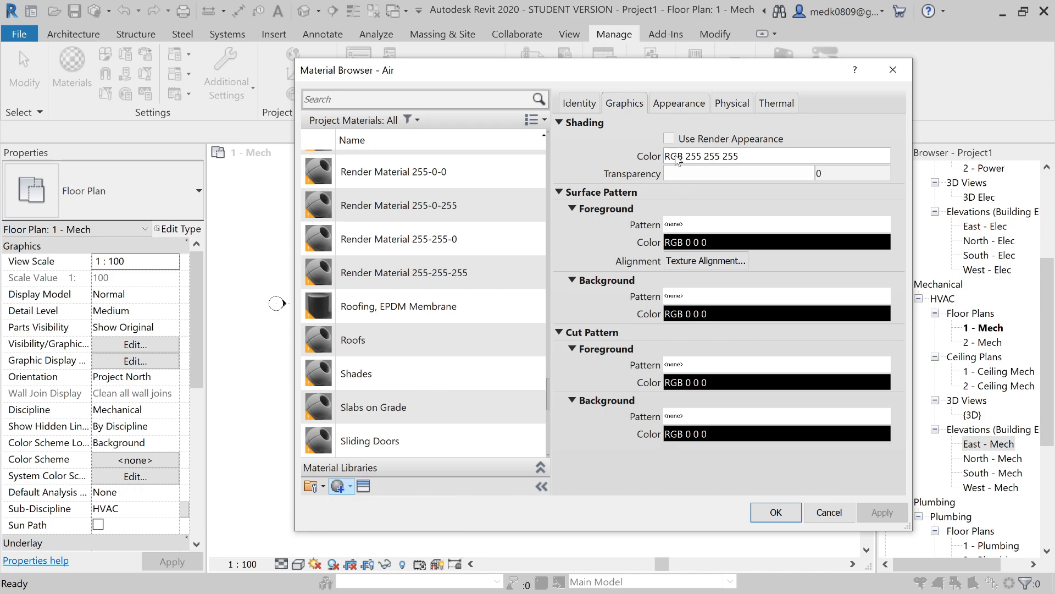
pyautogui.click(676, 160)
pyautogui.press('Escape')
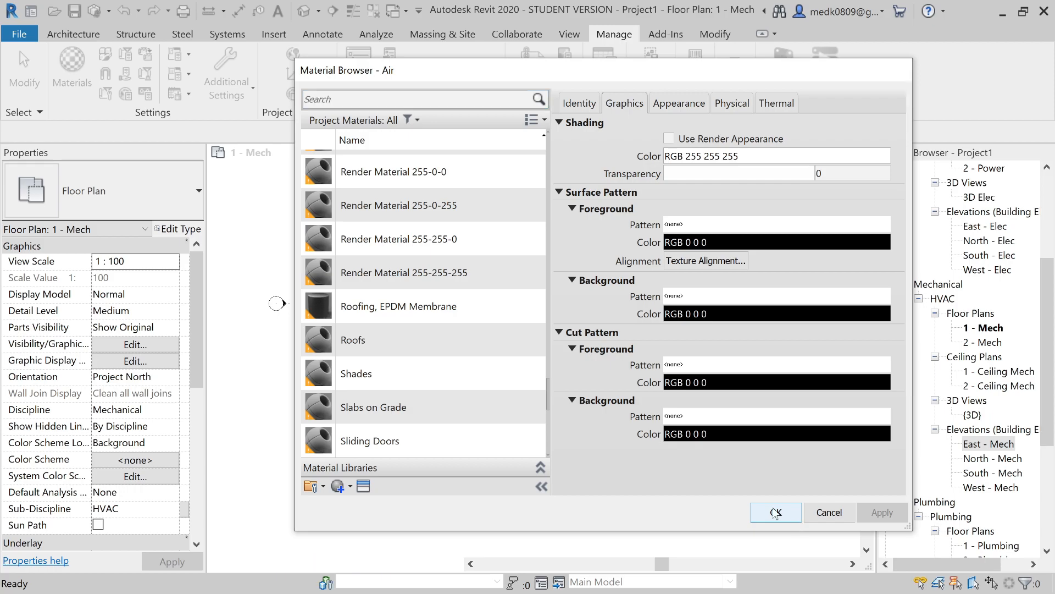
pyautogui.click(775, 513)
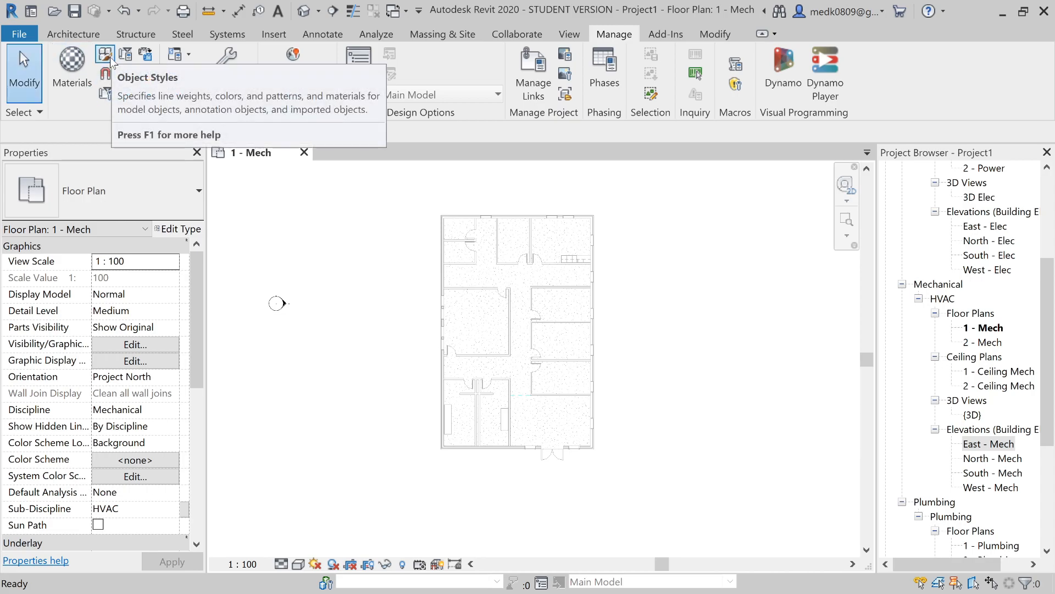
# Review the model categories' line weights, colors and patterns in Object Styles, and look over the project's snap settings without changing them.
pyautogui.click(105, 55)
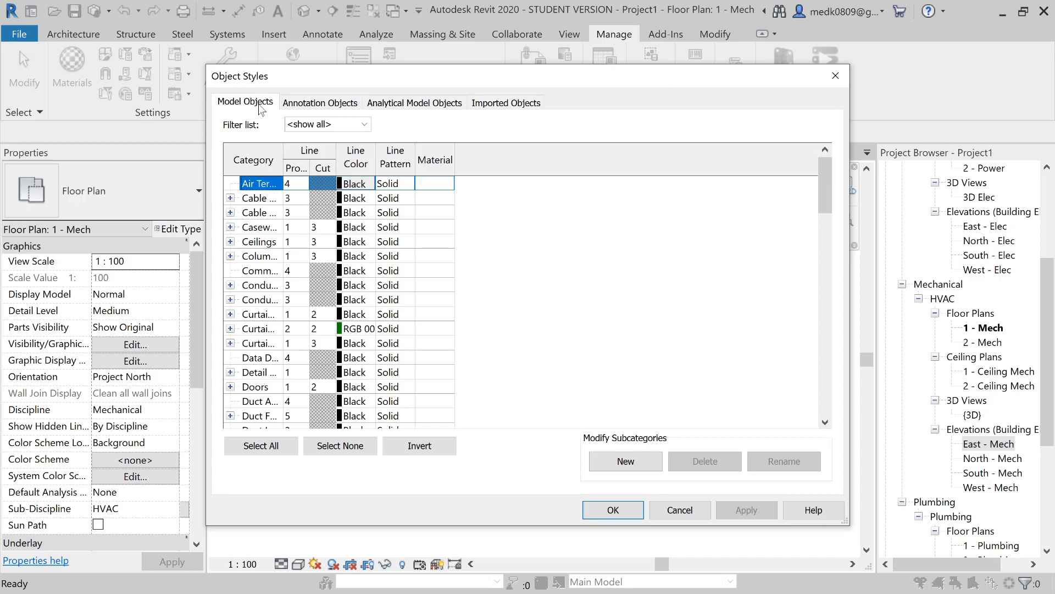
pyautogui.moveTo(283, 160); pyautogui.dragTo(469, 175)
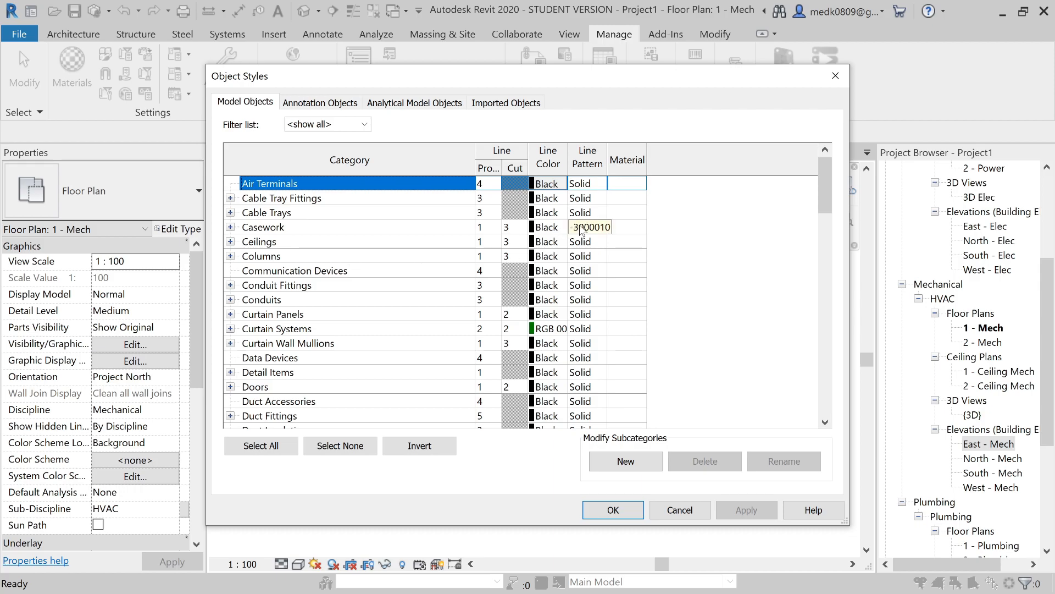
pyautogui.scroll(-3, 356, 224)
pyautogui.scroll(-5, 356, 224)
pyautogui.scroll(-7, 356, 224)
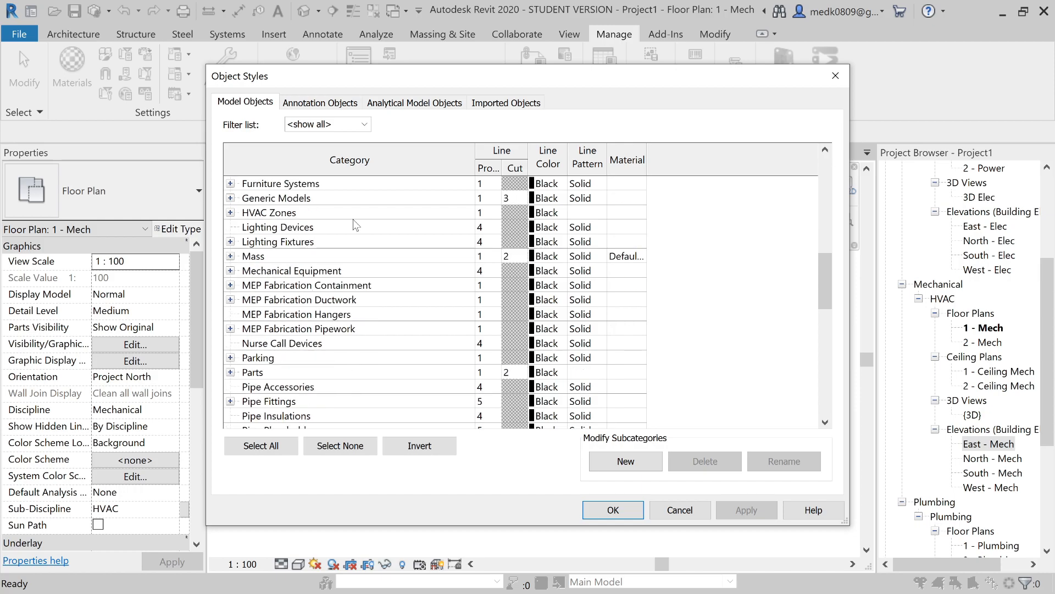
pyautogui.scroll(-3, 356, 224)
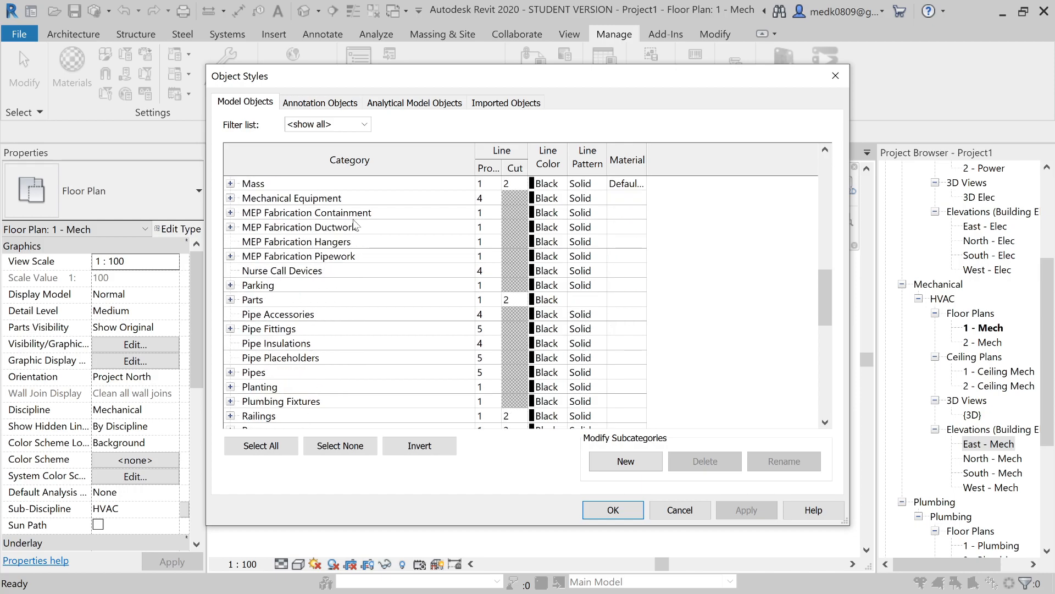
pyautogui.click(614, 510)
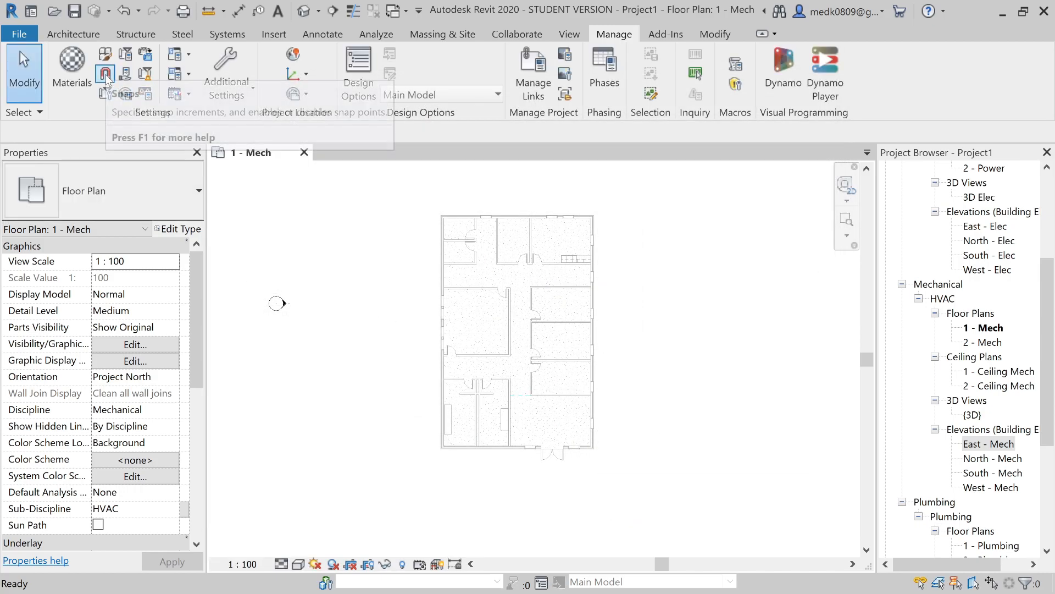
pyautogui.click(106, 75)
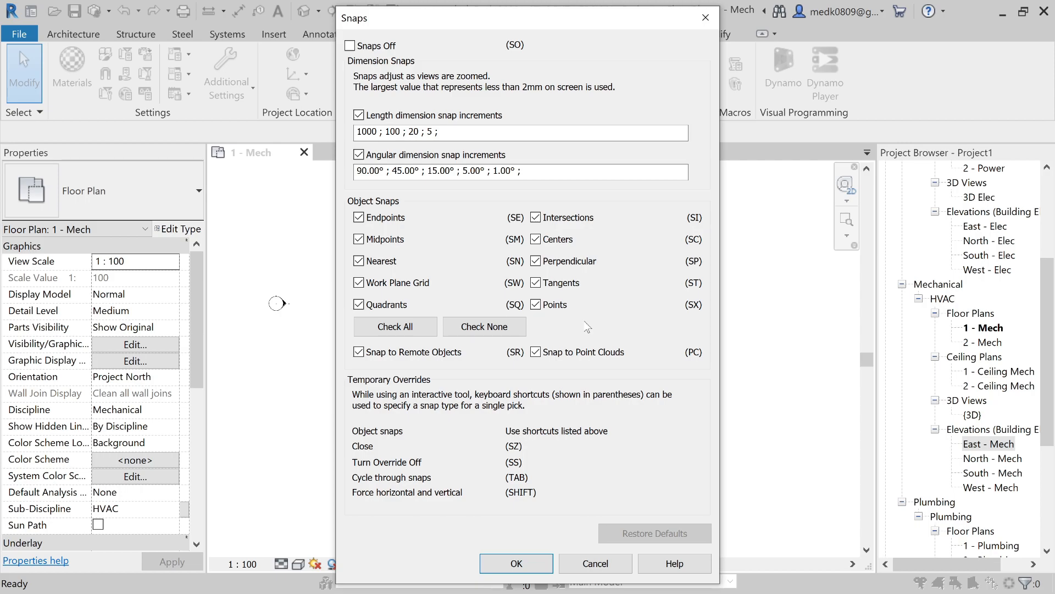
pyautogui.click(605, 564)
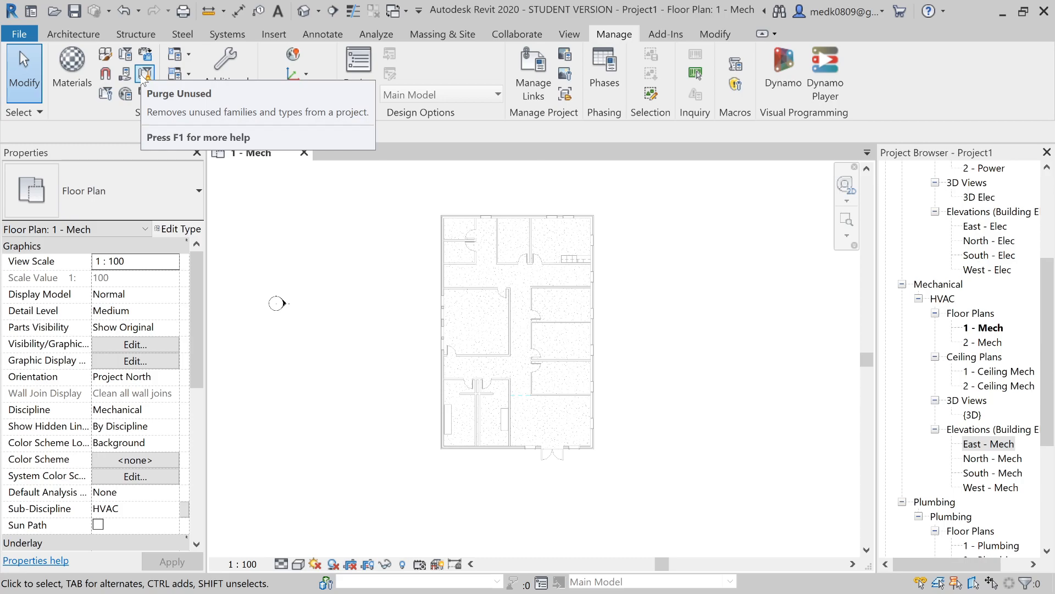
# Look through the unused views, families and styles listed for purging and purge all the checked items from the project.
pyautogui.click(144, 75)
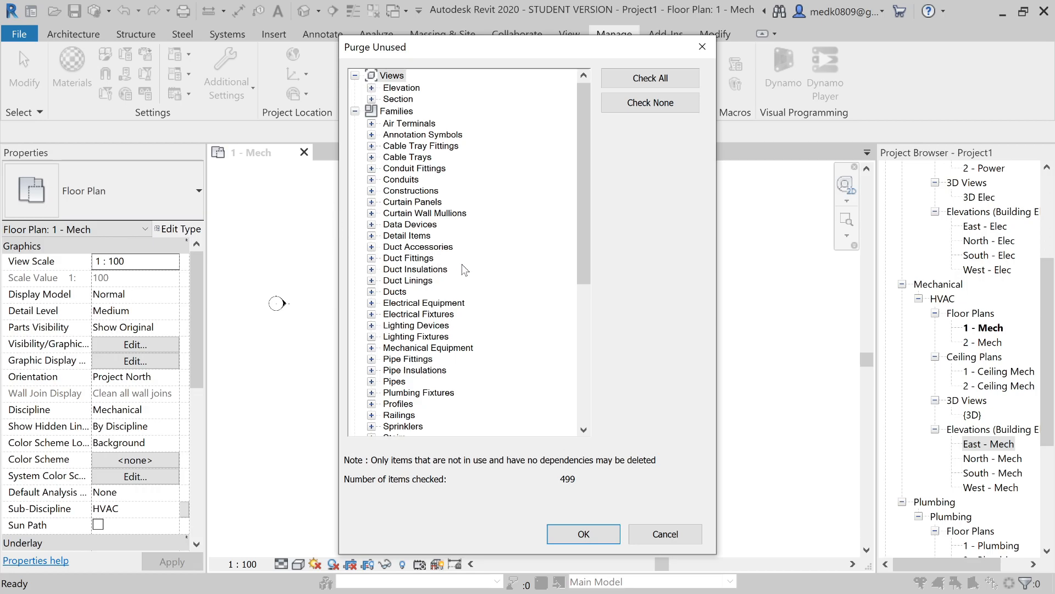
pyautogui.scroll(-5, 491, 281)
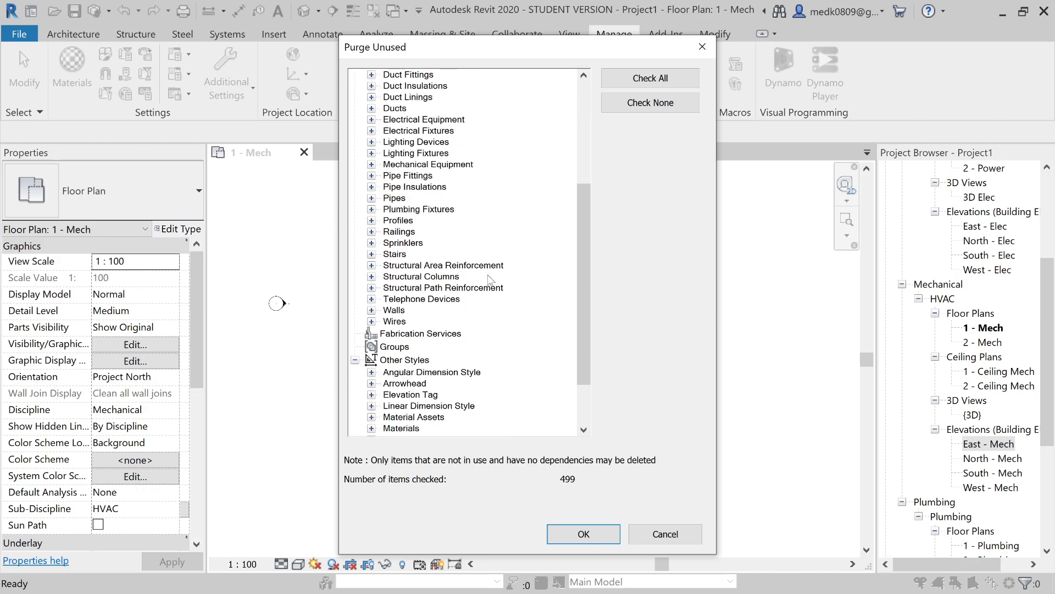
pyautogui.scroll(3, 491, 279)
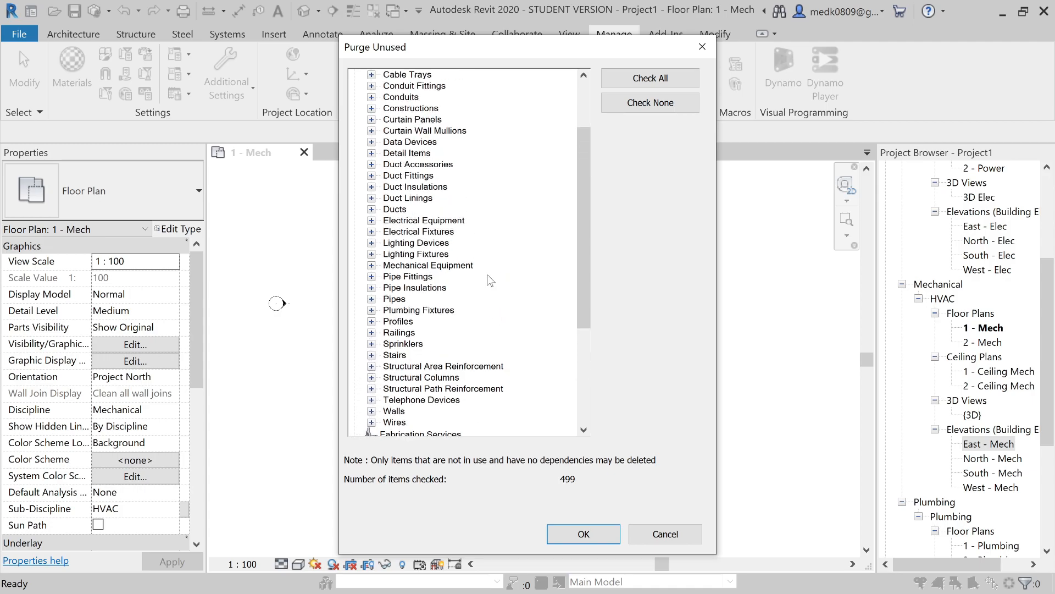
pyautogui.scroll(2, 491, 281)
pyautogui.scroll(1, 490, 281)
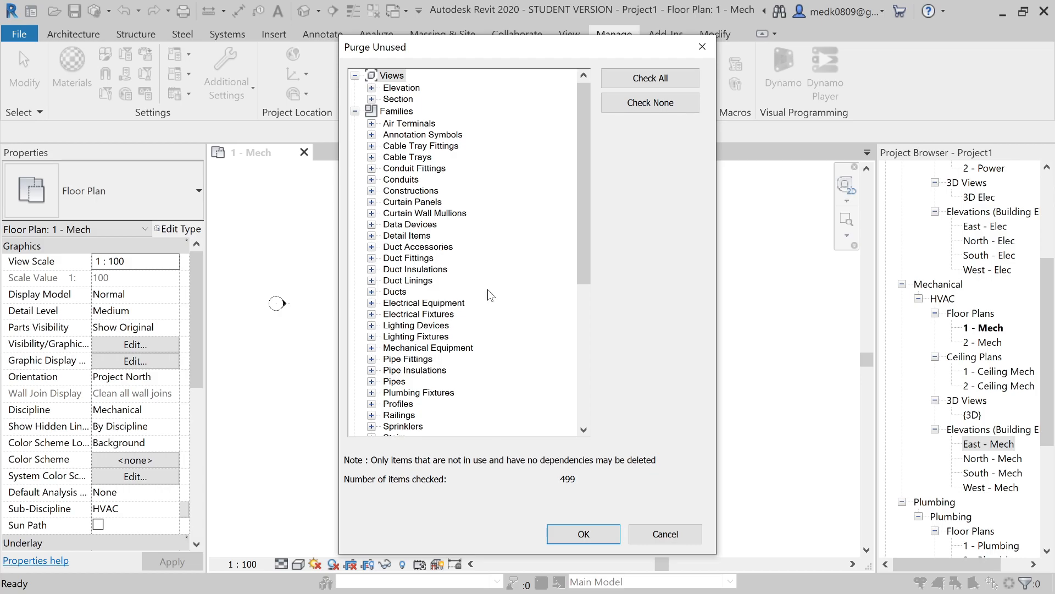
pyautogui.click(571, 536)
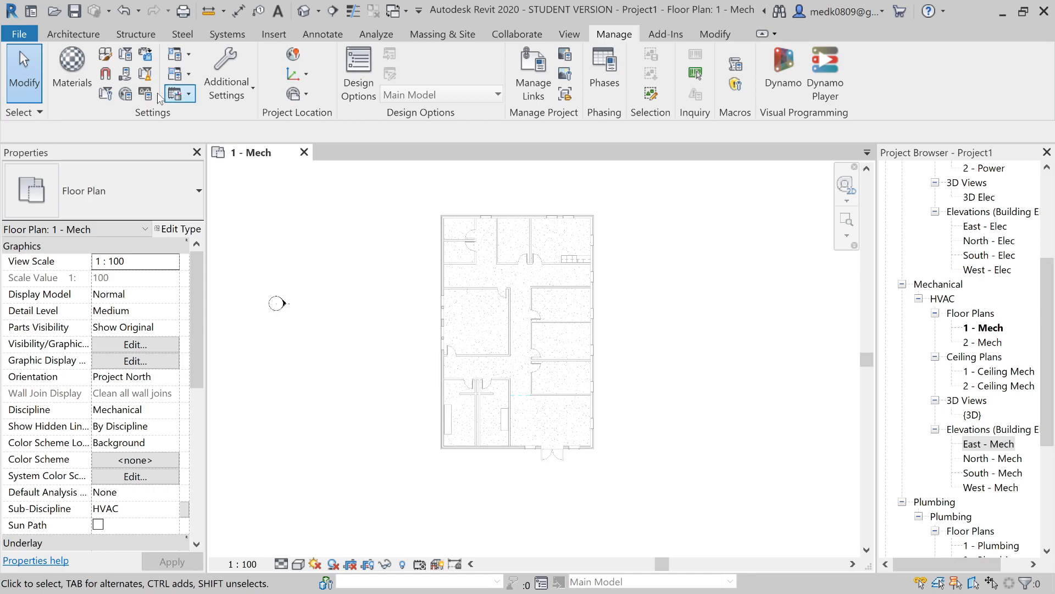
# Transfer the project standards from ArchitectModel.rvt into the project with all the listed items checked.
pyautogui.click(145, 54)
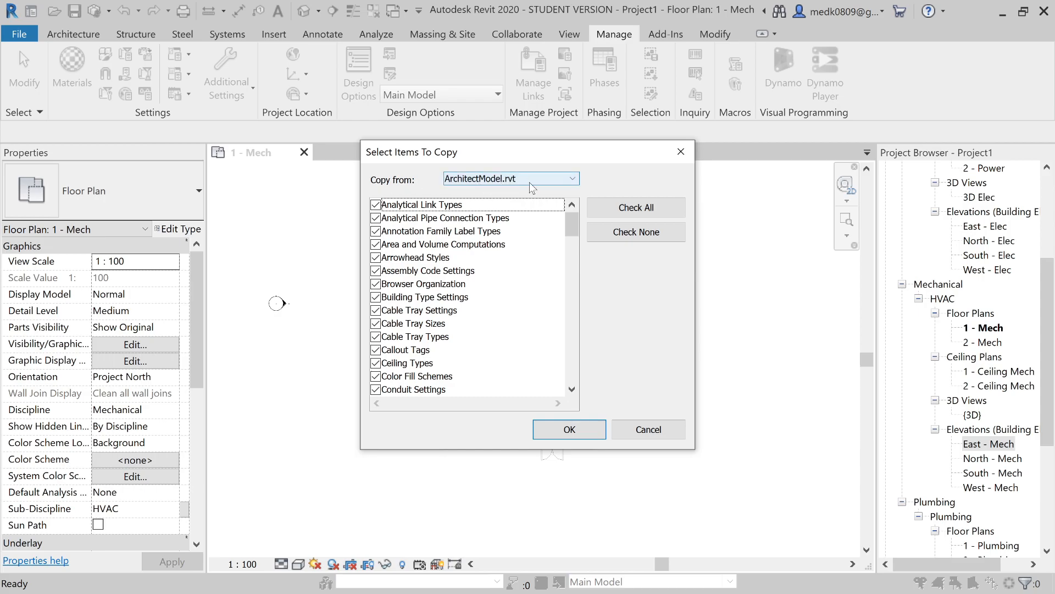
pyautogui.scroll(-4, 388, 246)
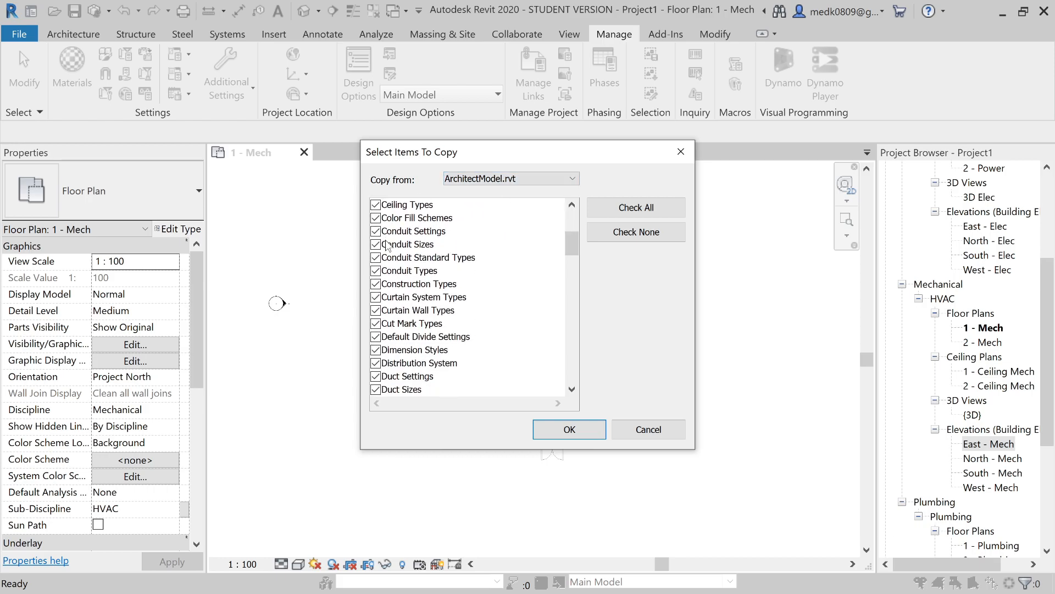
pyautogui.scroll(-3, 387, 246)
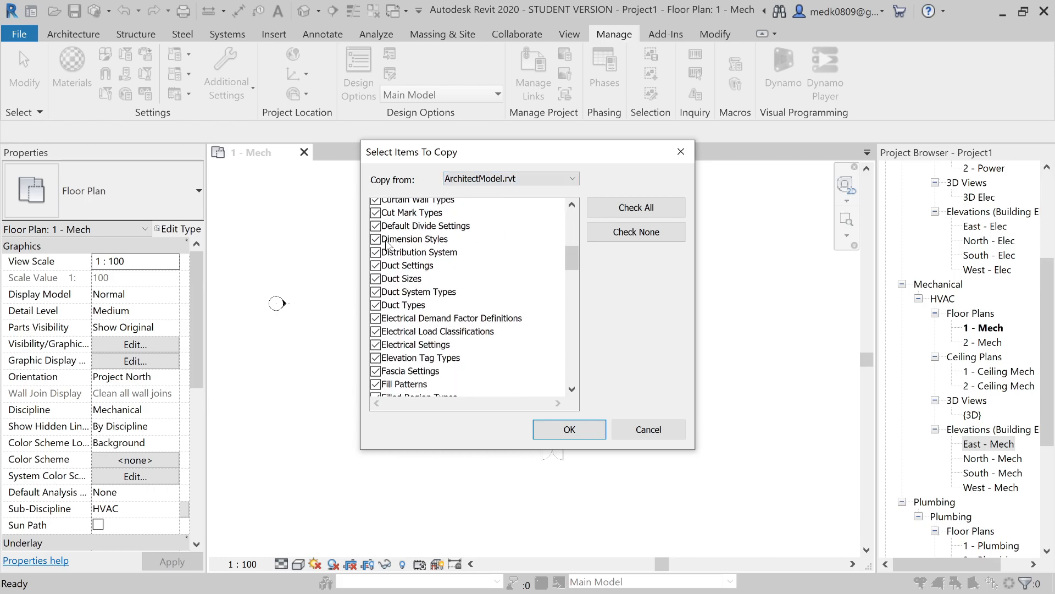
pyautogui.scroll(-10, 387, 245)
pyautogui.scroll(-3, 387, 245)
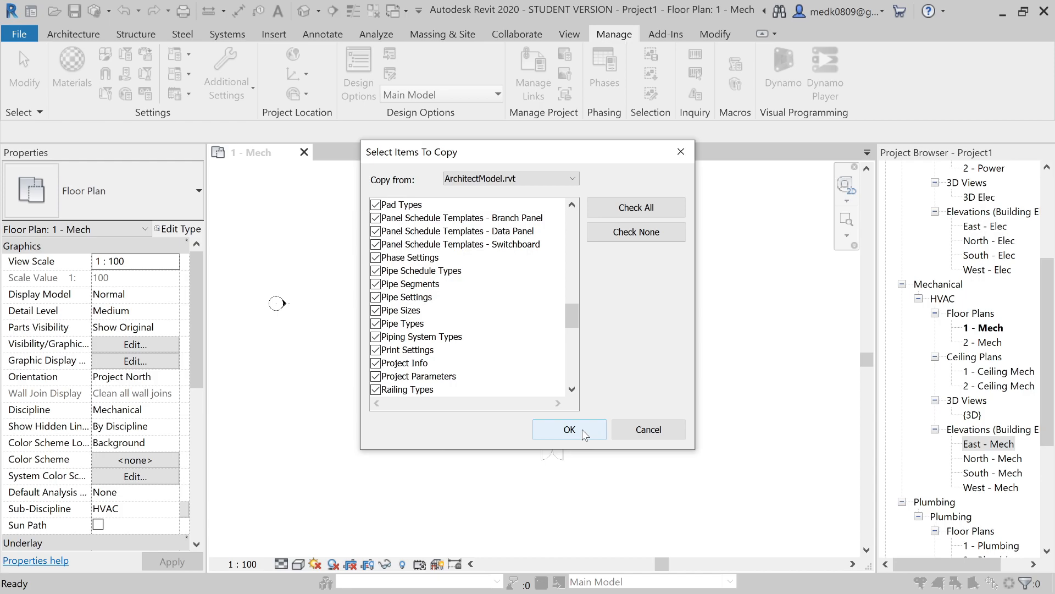
pyautogui.click(584, 435)
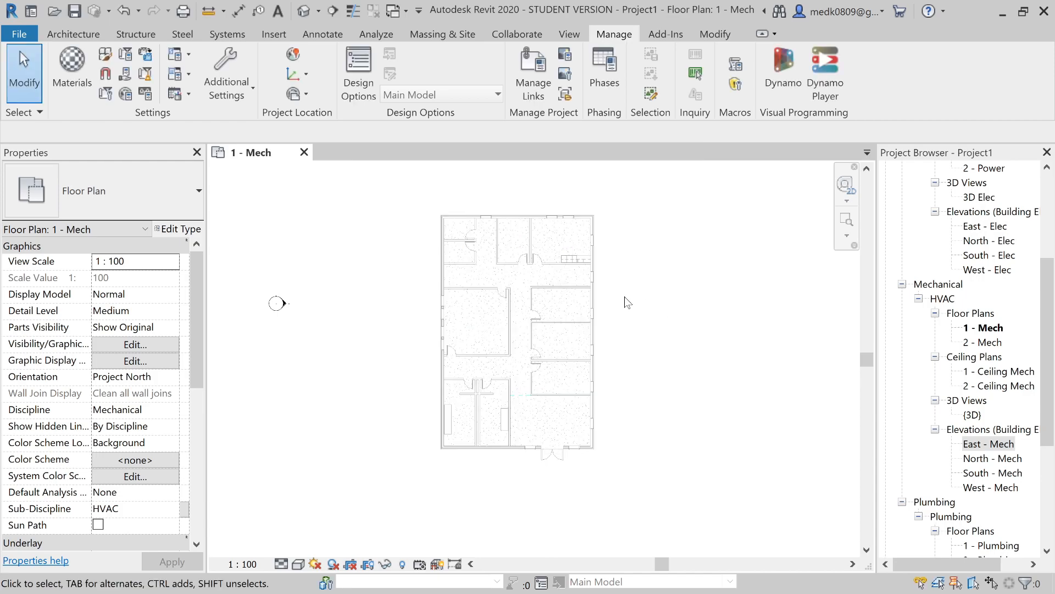
# Save the project as a Revit project file named Project1 on the Desktop, with a maximum of 3 backups.
pyautogui.click(31, 35)
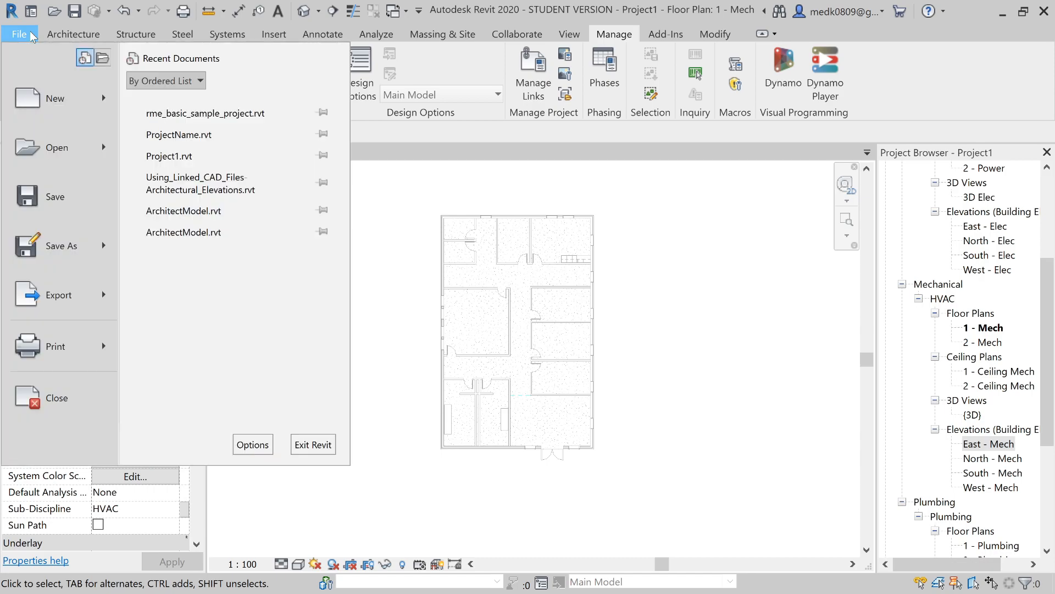
pyautogui.moveTo(101, 252)
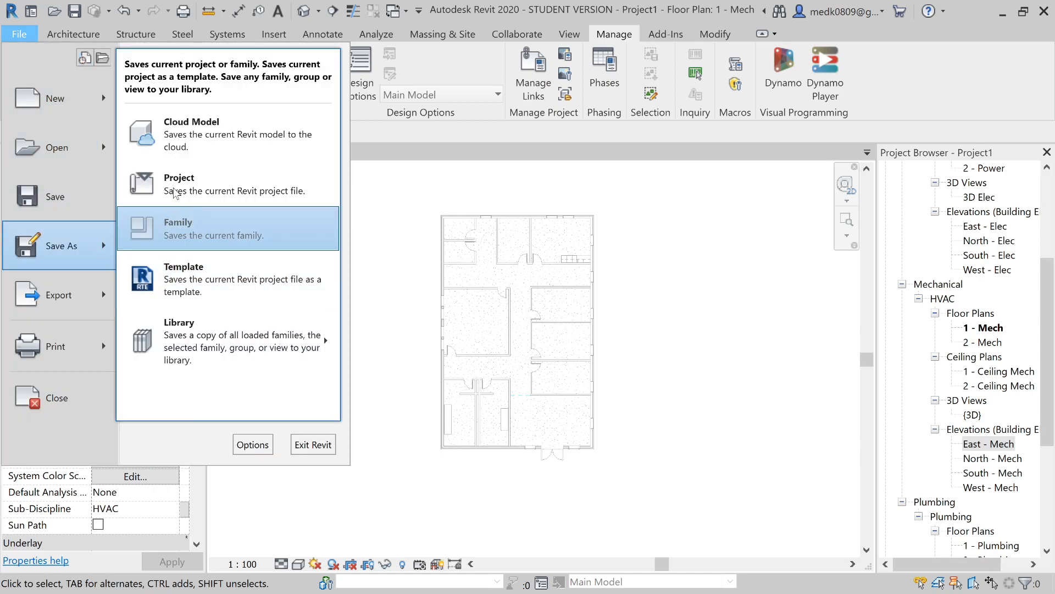
pyautogui.click(213, 178)
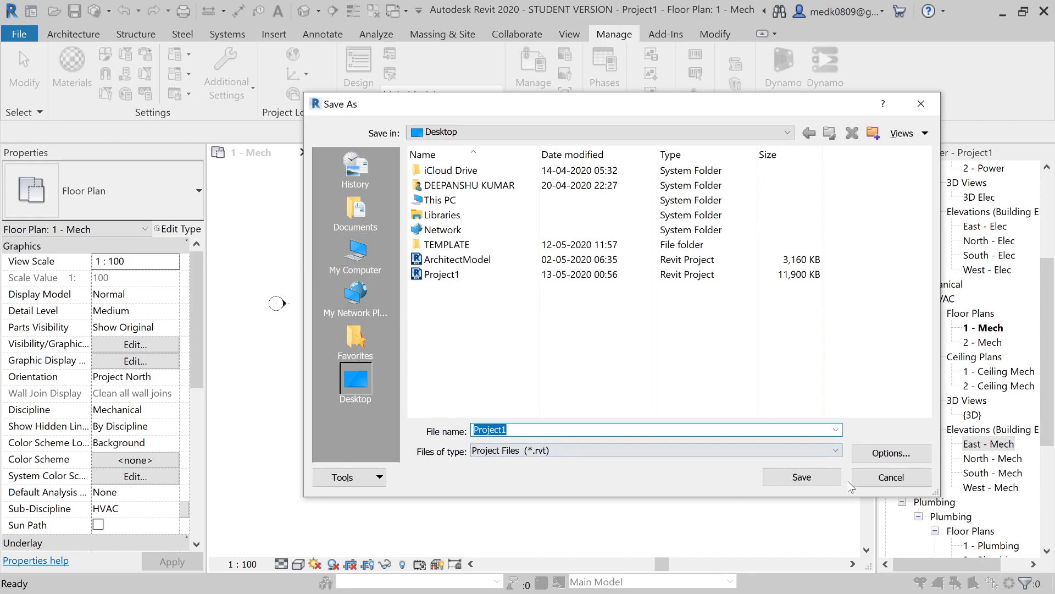
pyautogui.click(874, 454)
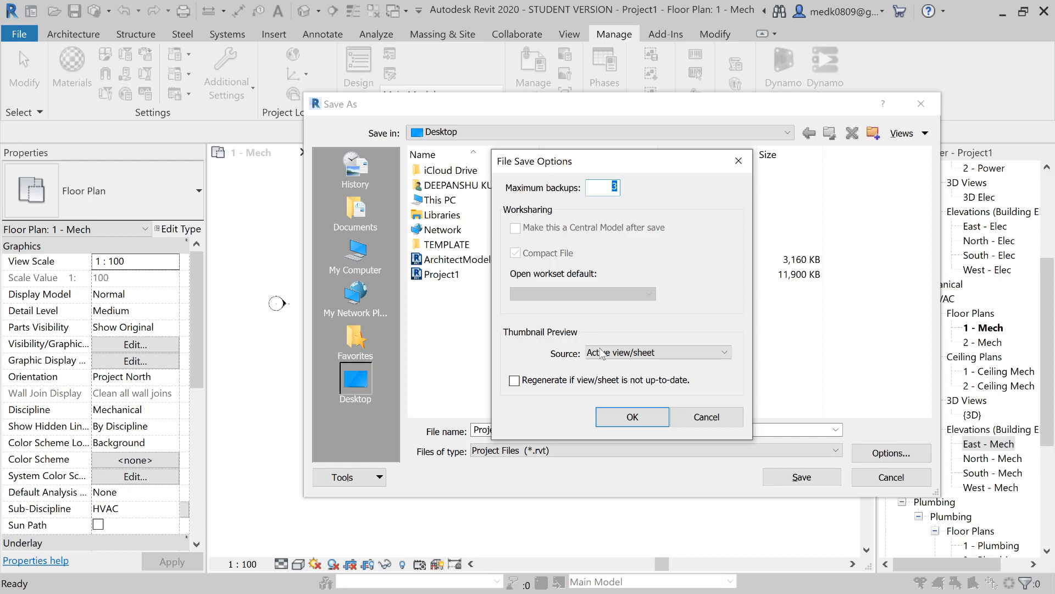
pyautogui.click(638, 413)
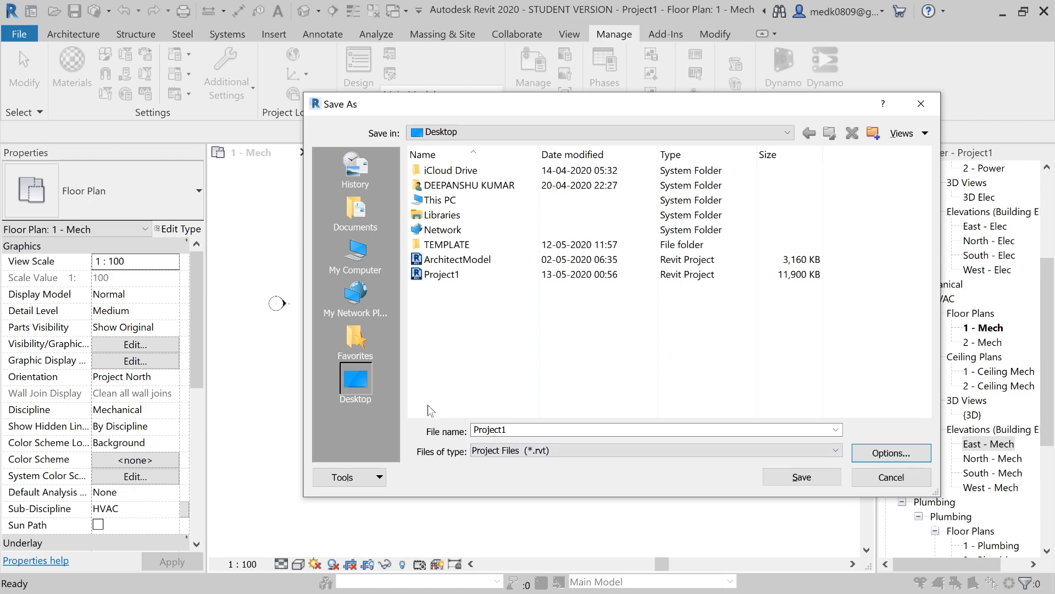
pyautogui.click(802, 477)
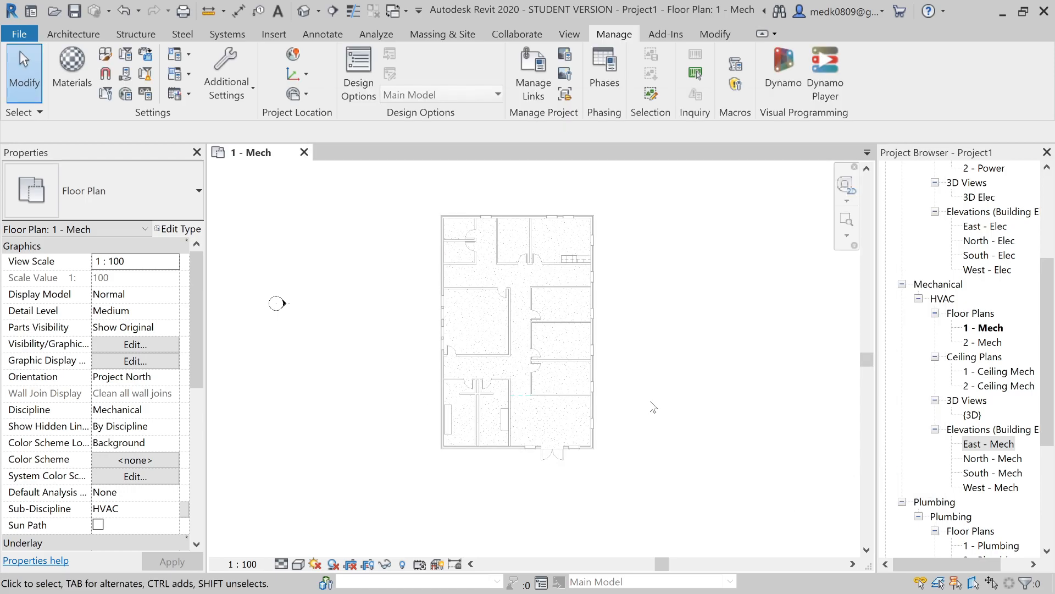